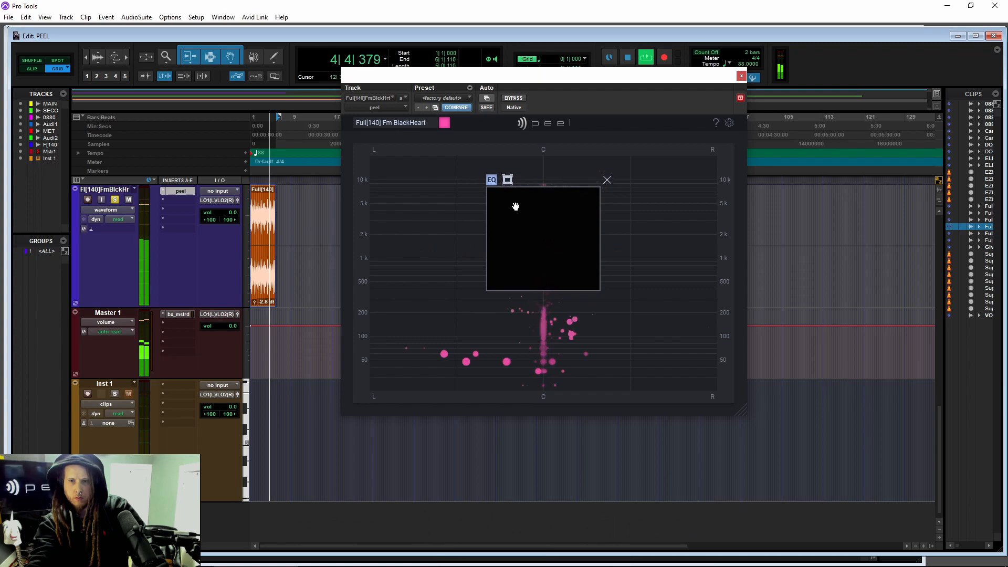
# - Set the Peel selection to isolate the audio inside it, compare with bypass, and lower it to about 100 Hz to 2 kHz
pyautogui.click(508, 181)
pyautogui.moveTo(546, 241); pyautogui.dragTo(572, 240)
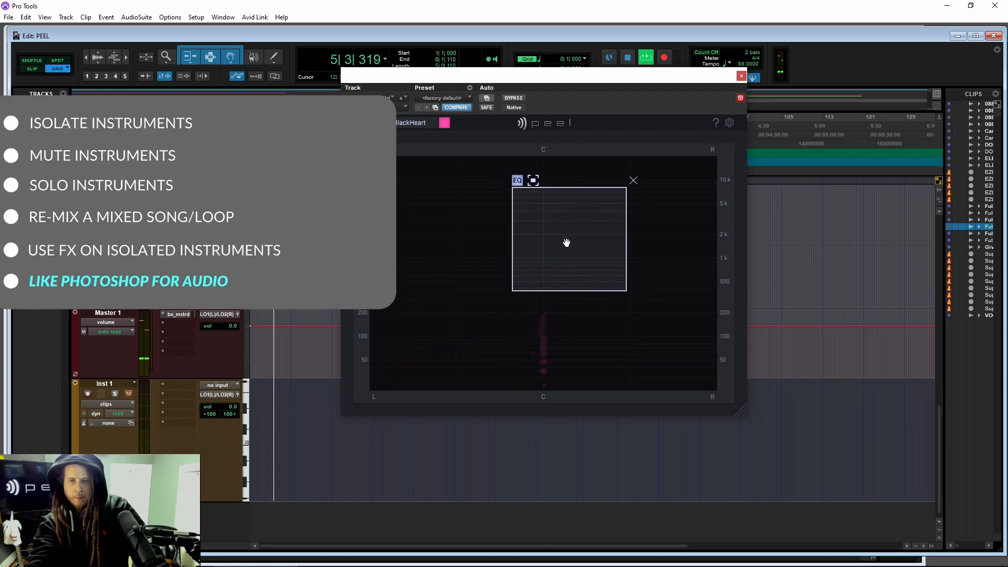
pyautogui.click(517, 180)
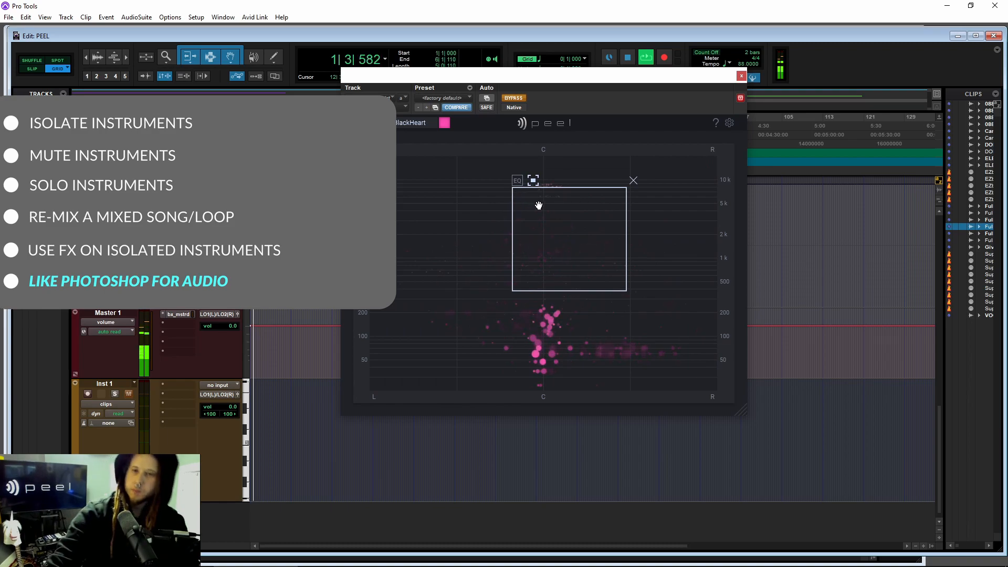
pyautogui.click(517, 180)
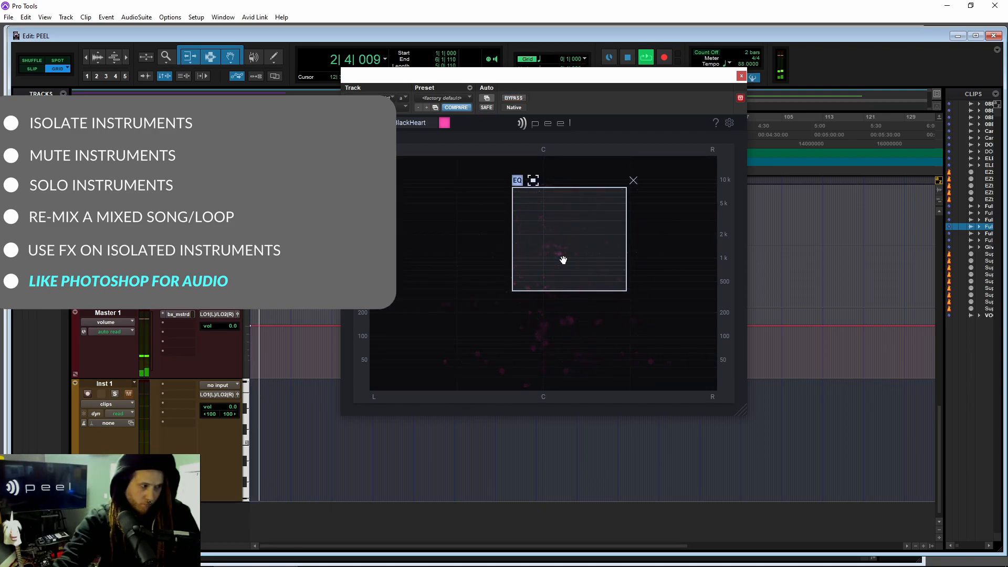
pyautogui.moveTo(563, 260); pyautogui.dragTo(546, 309)
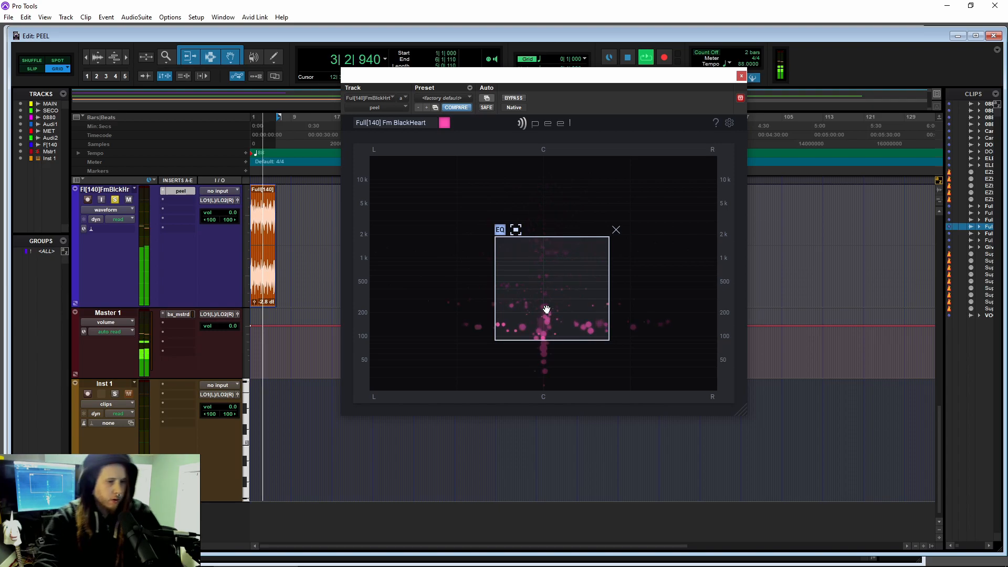
pyautogui.press('space')
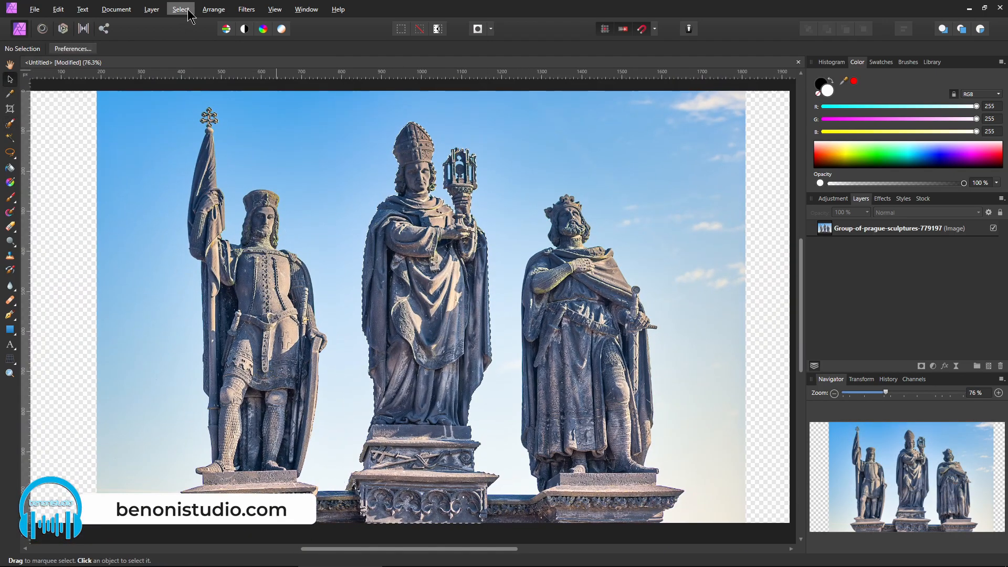
# - In Affinity Photo, refine the middle statue's selection and output the cutout to its own pixel layer
pyautogui.hotkey('ctrl', 'alt', 'r')
pyautogui.click(621, 500)
pyautogui.click(621, 535)
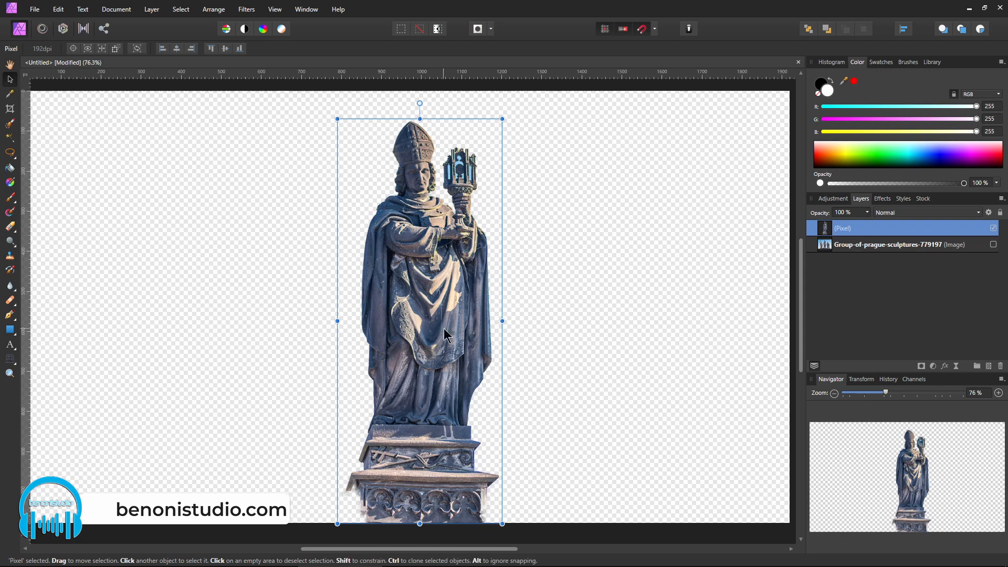
# - Choose the Paint Brush and reduce its width to 58.3 px
pyautogui.click(10, 197)
pyautogui.press('[')
pyautogui.press('[')
pyautogui.press('[')
pyautogui.press('[')
pyautogui.press('[')
pyautogui.press('[')
pyautogui.press('[')
pyautogui.press('[')
# - Add an HSL Shift adjustment that strongly raises hue and saturation and slightly lowers luminosity
pyautogui.click(834, 199)
pyautogui.click(819, 250)
pyautogui.moveTo(653, 466); pyautogui.dragTo(713, 466)
pyautogui.moveTo(653, 484); pyautogui.dragTo(714, 485)
pyautogui.moveTo(654, 502); pyautogui.dragTo(647, 503)
pyautogui.click(684, 446)
pyautogui.click(777, 302)
# - Show the original sculptures image layer and nest the HSL Shift adjustment in the statue cutout layer
pyautogui.click(860, 199)
pyautogui.click(992, 260)
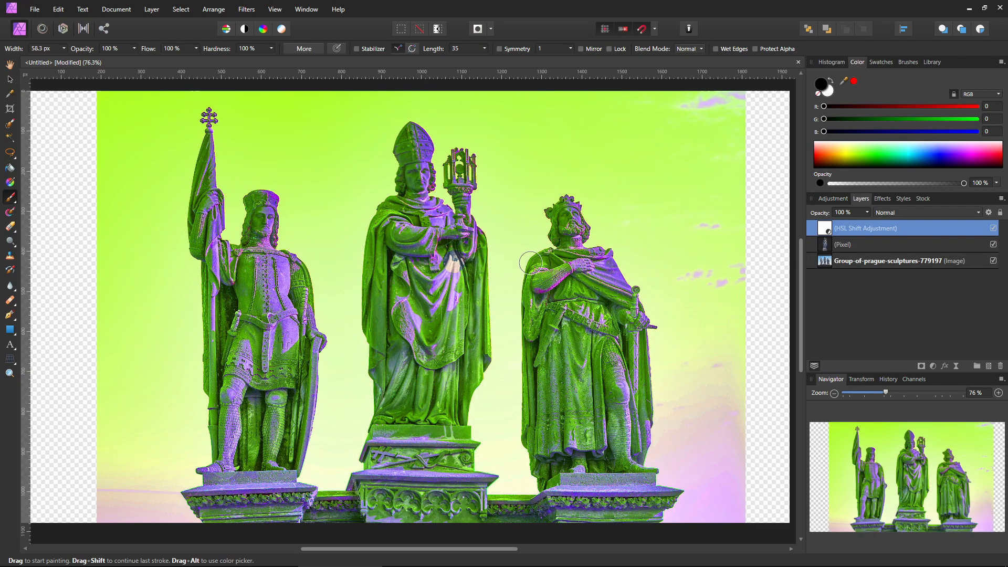
pyautogui.moveTo(856, 228); pyautogui.dragTo(843, 245)
# - Reposition the statue cutout on the yellow field background, ending near the middle of the picture
pyautogui.click(10, 79)
pyautogui.scroll(-2, 259, 274)
pyautogui.moveTo(386, 307); pyautogui.dragTo(118, 307)
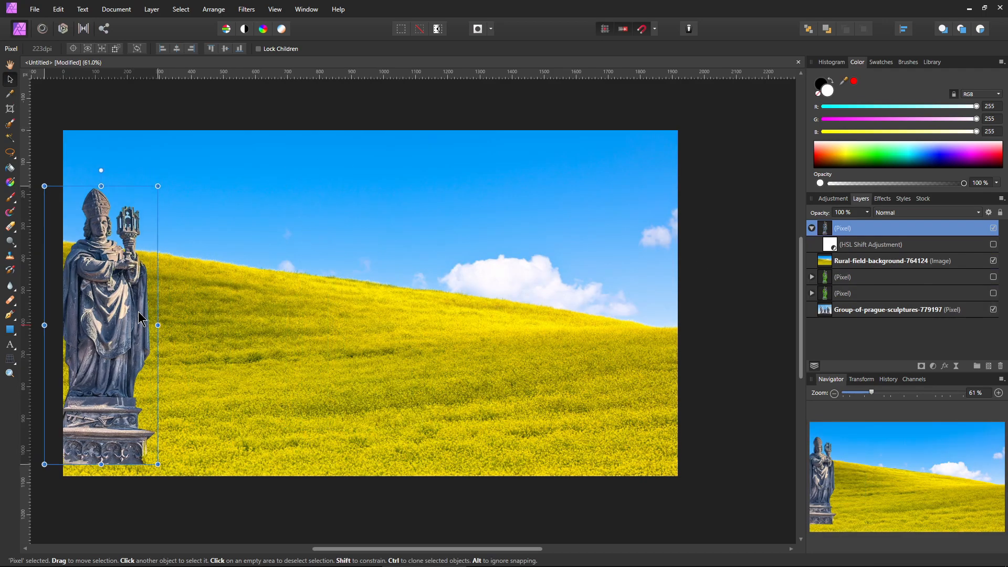
pyautogui.moveTo(139, 318); pyautogui.dragTo(430, 317)
pyautogui.click(559, 356)
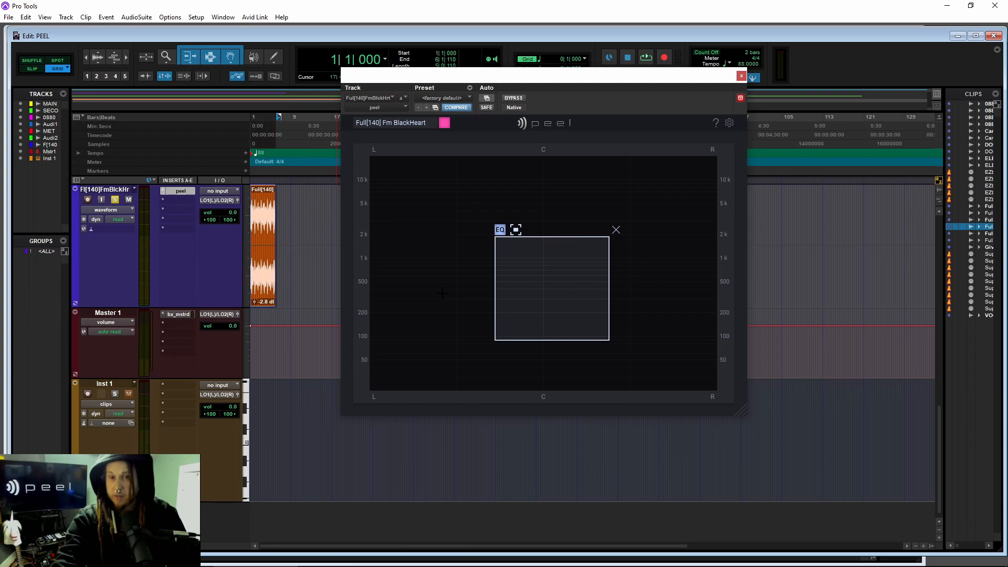
# - Back in Pro Tools, play the loop and remove the existing selection from the Peel display
pyautogui.press('space')
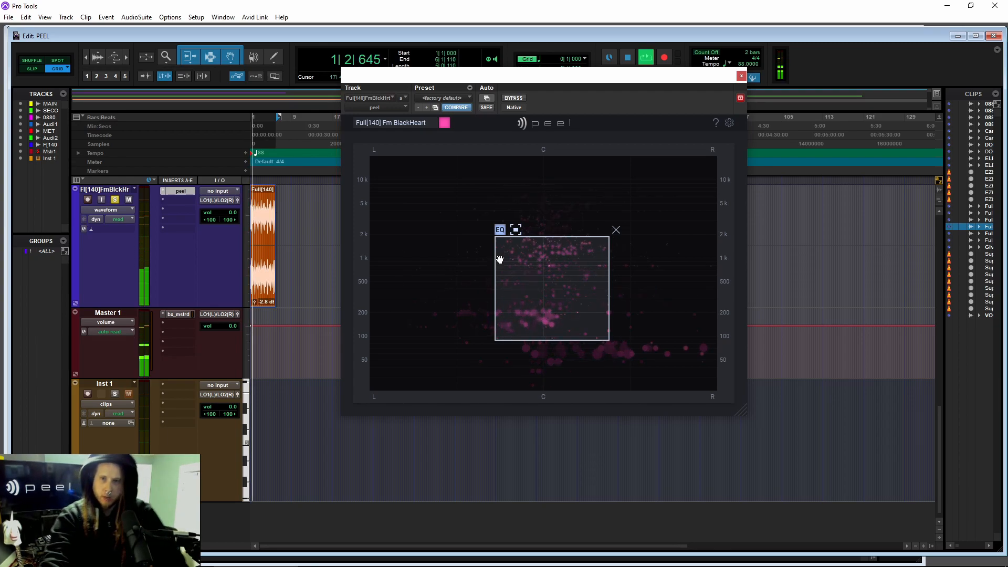
pyautogui.click(616, 229)
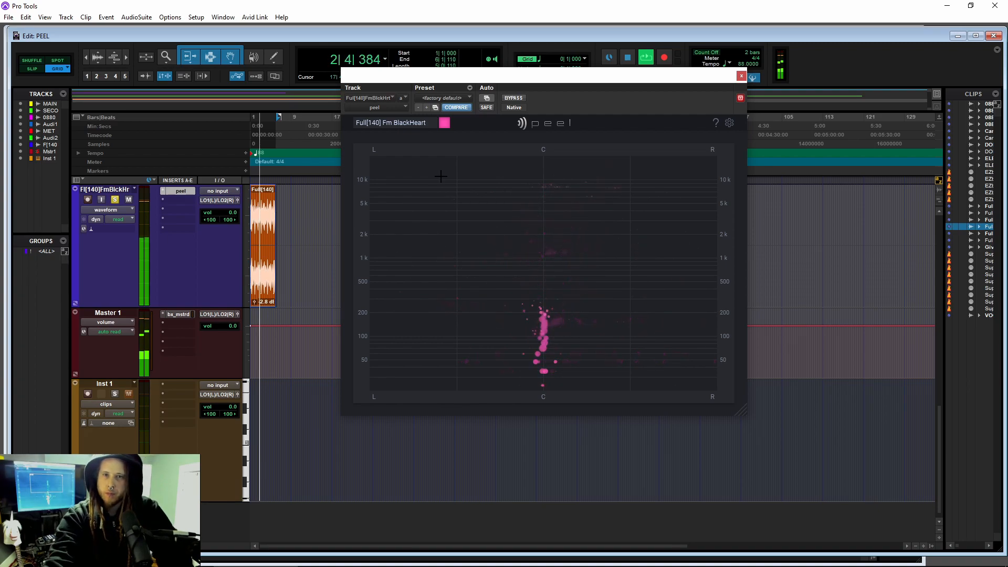
pyautogui.press('space')
# - Set the Peel instance's colour to green and rename it DRUMS
pyautogui.click(445, 126)
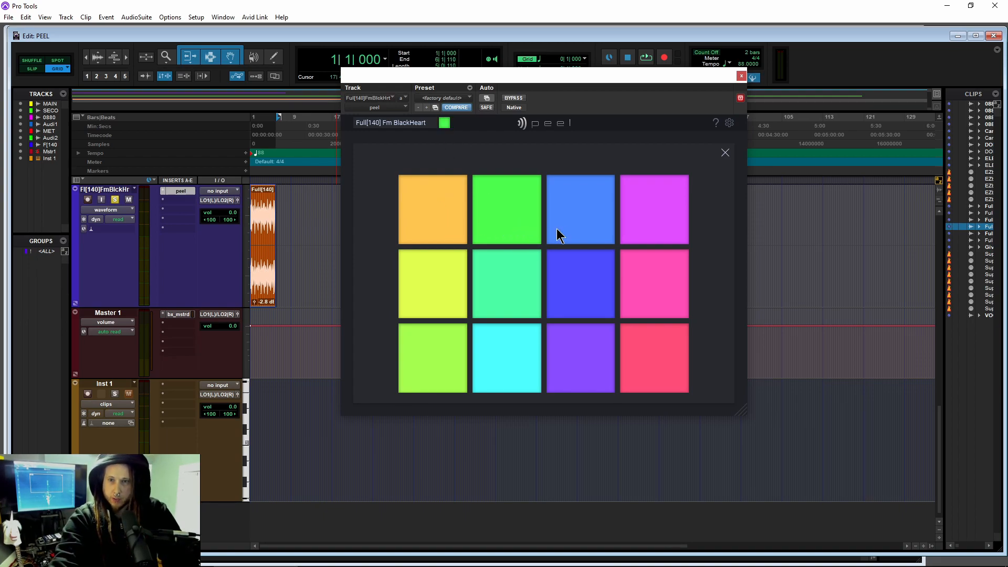
pyautogui.click(450, 128)
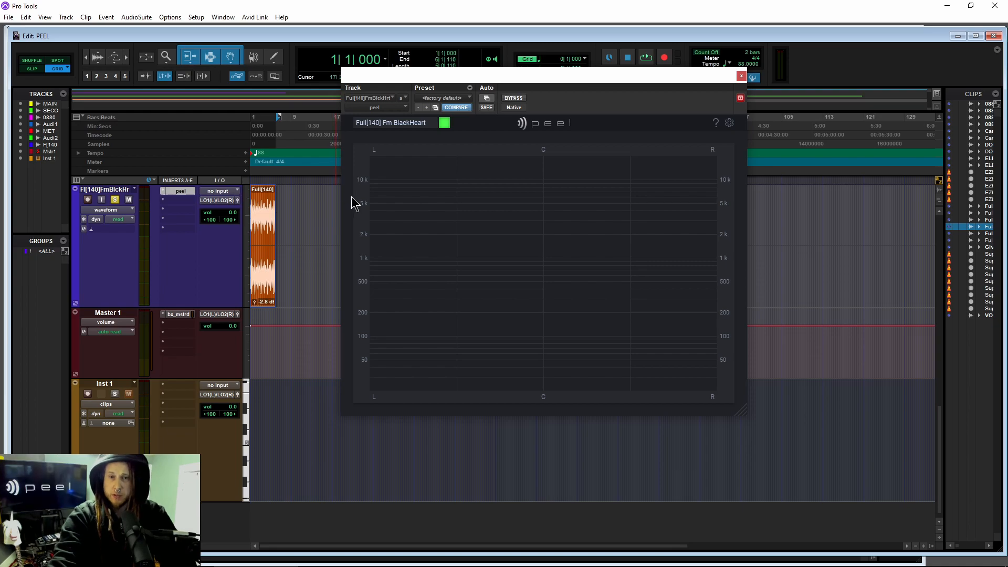
pyautogui.click(421, 123)
pyautogui.write('DRUMS')
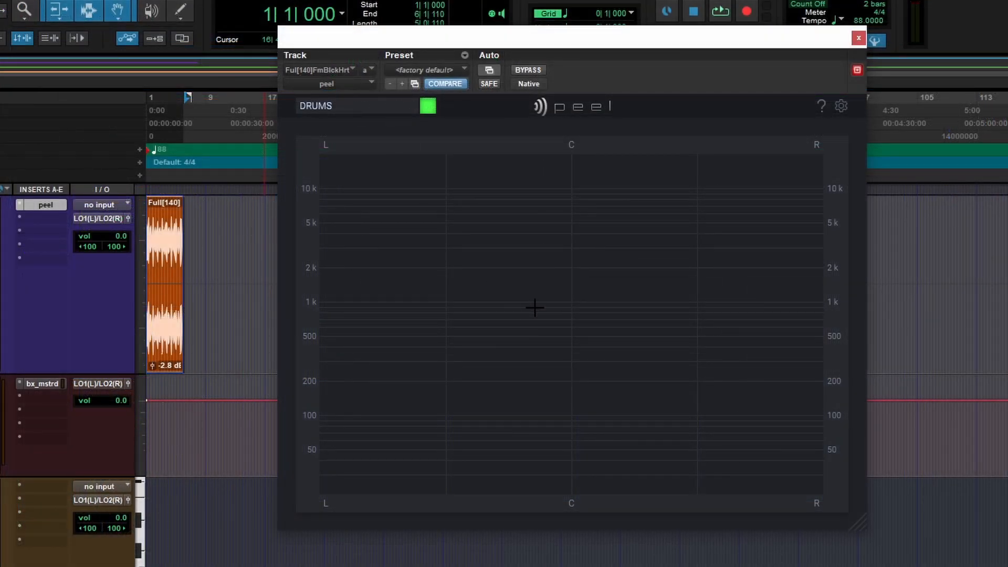
# - Play the loop to view its frequencies across the stereo field in Peel
pyautogui.press('space')
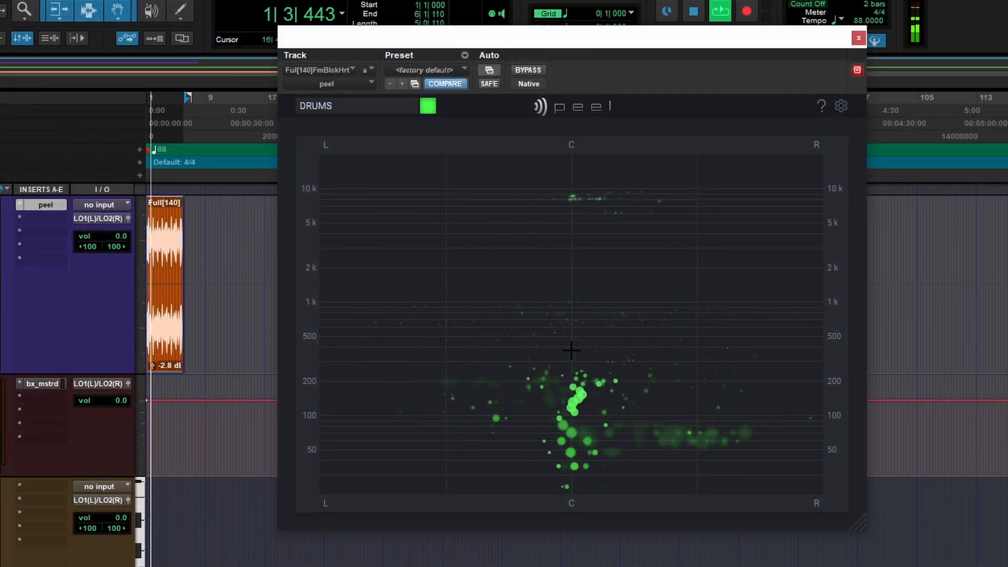
pyautogui.press('space')
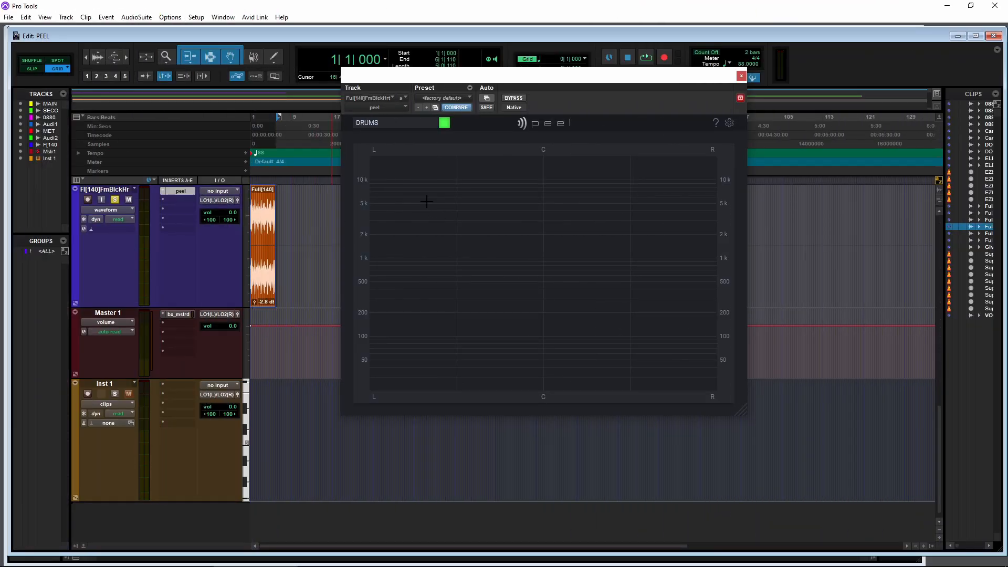
# - Try out rectangular selections of different sizes in the empty Peel display, resize the last one and remove them all
pyautogui.moveTo(401, 187); pyautogui.dragTo(561, 285)
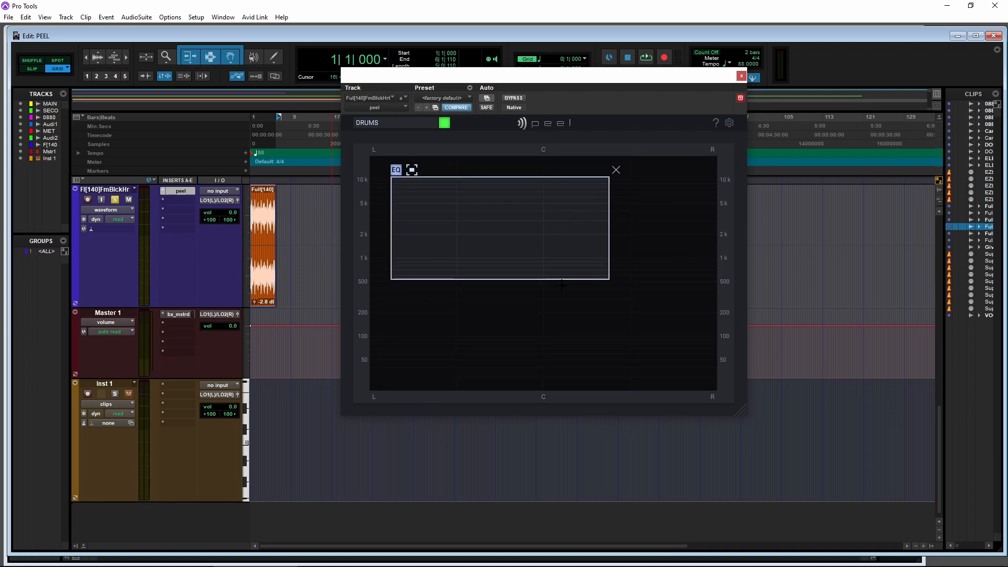
pyautogui.click(615, 169)
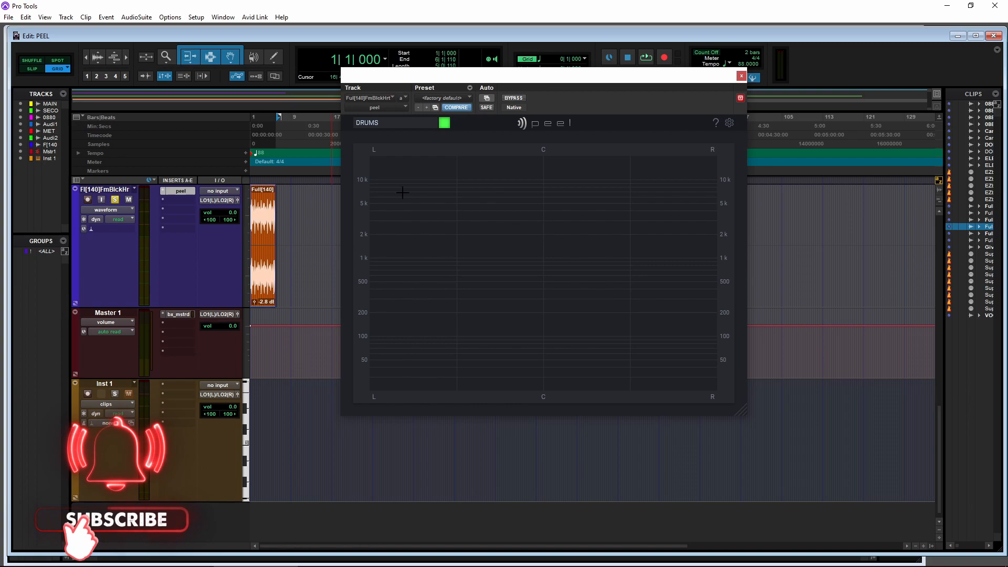
pyautogui.moveTo(401, 191); pyautogui.dragTo(492, 286)
pyautogui.click(500, 175)
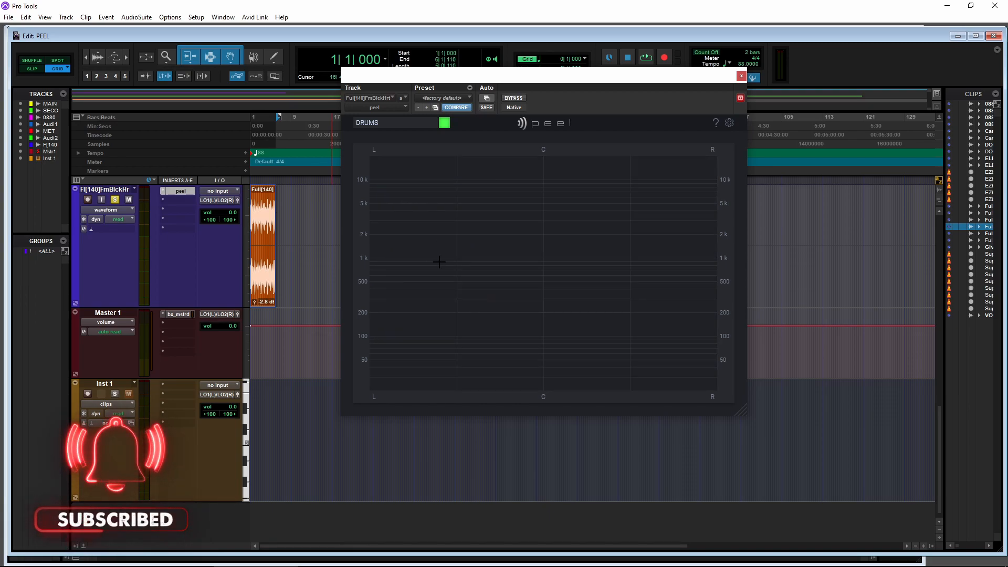
pyautogui.moveTo(412, 218); pyautogui.dragTo(449, 307)
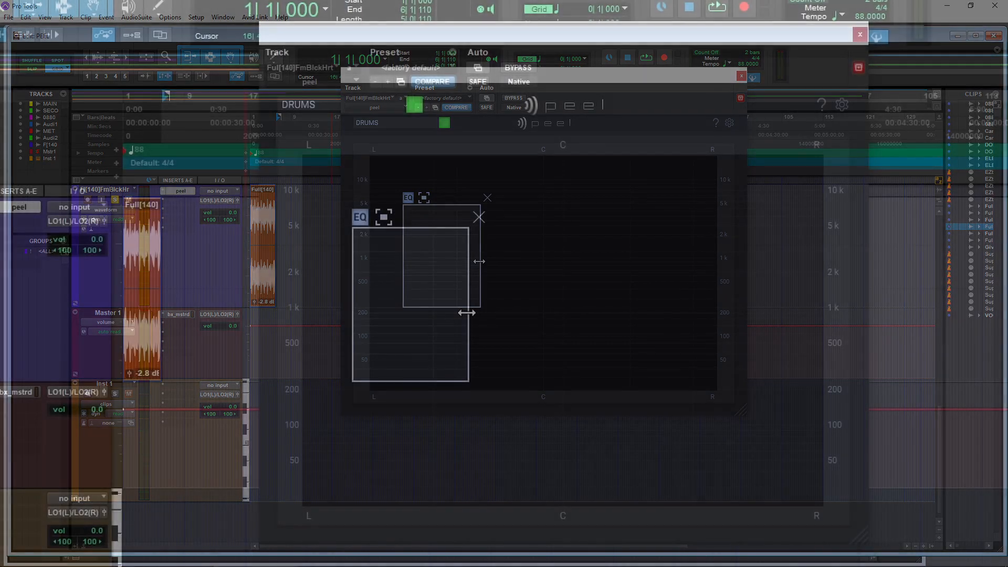
pyautogui.moveTo(479, 261); pyautogui.dragTo(499, 285)
pyautogui.click(651, 210)
# - Play the loop and draw a wide, centred Peel selection covering the low frequencies up to about 400 Hz
pyautogui.press('space')
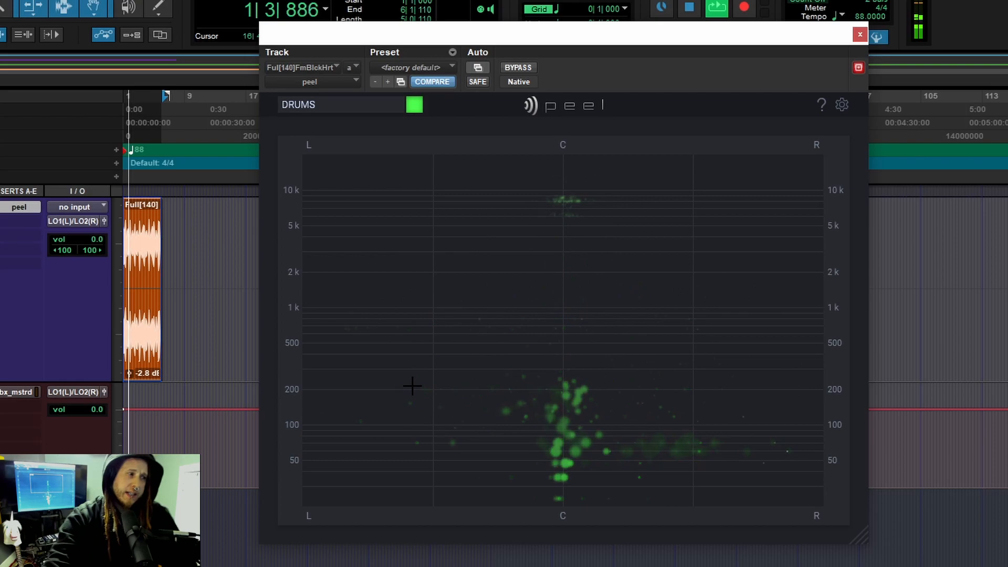
pyautogui.moveTo(454, 350); pyautogui.dragTo(680, 501)
pyautogui.moveTo(564, 402); pyautogui.dragTo(566, 414)
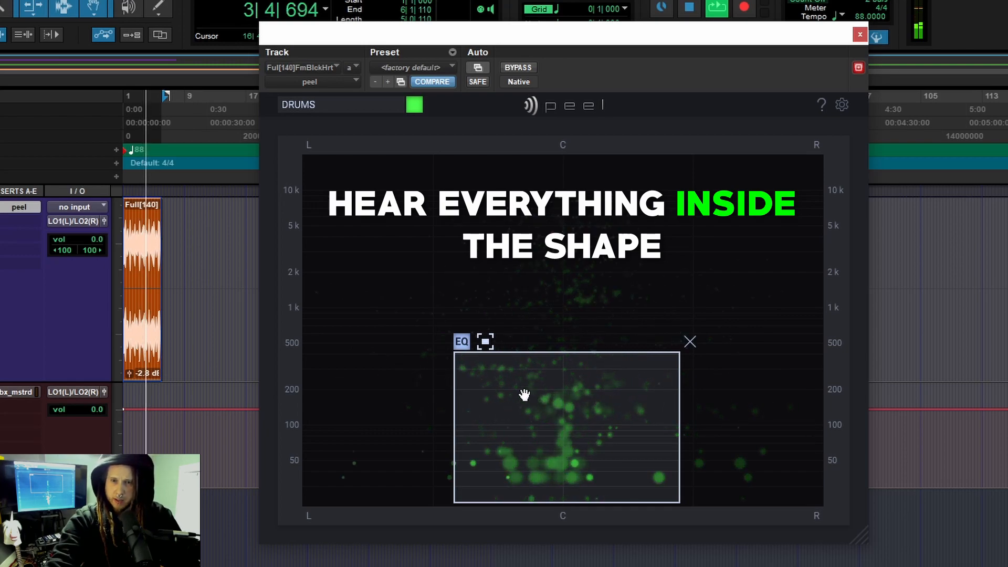
# - Compare the audio outside the low-frequency selection with the bypassed sound, and return the selection to isolating its inside
pyautogui.click(485, 344)
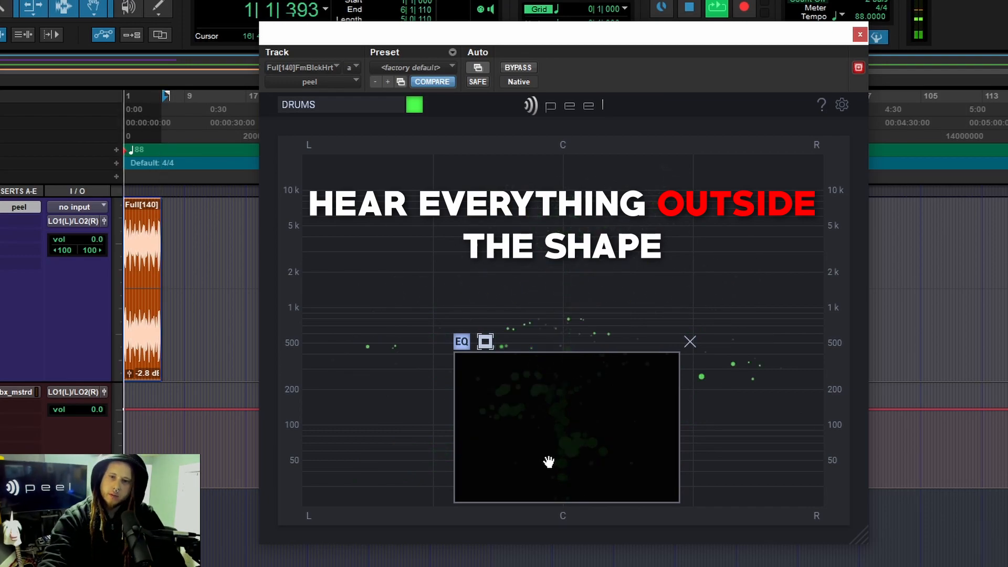
pyautogui.click(461, 341)
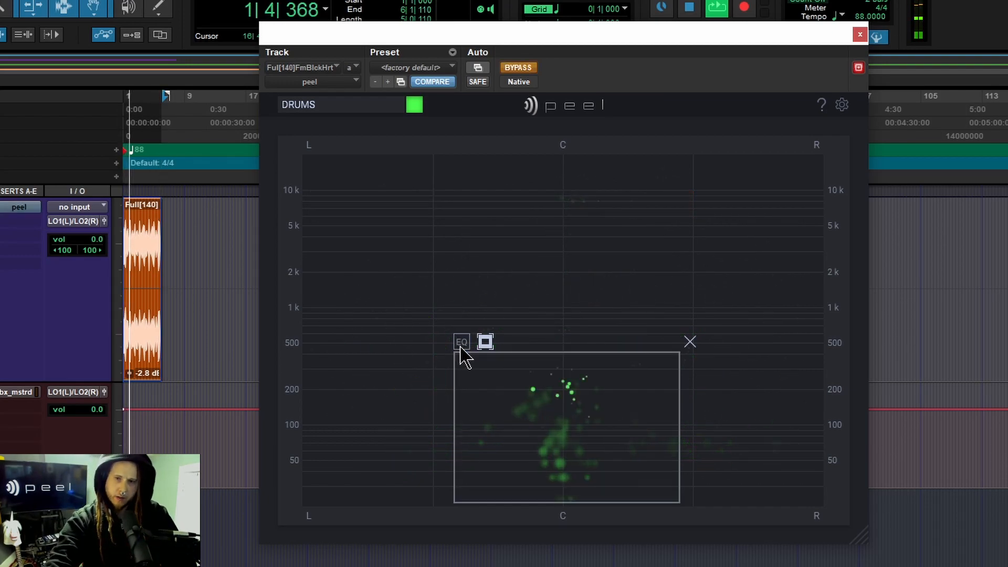
pyautogui.click(461, 341)
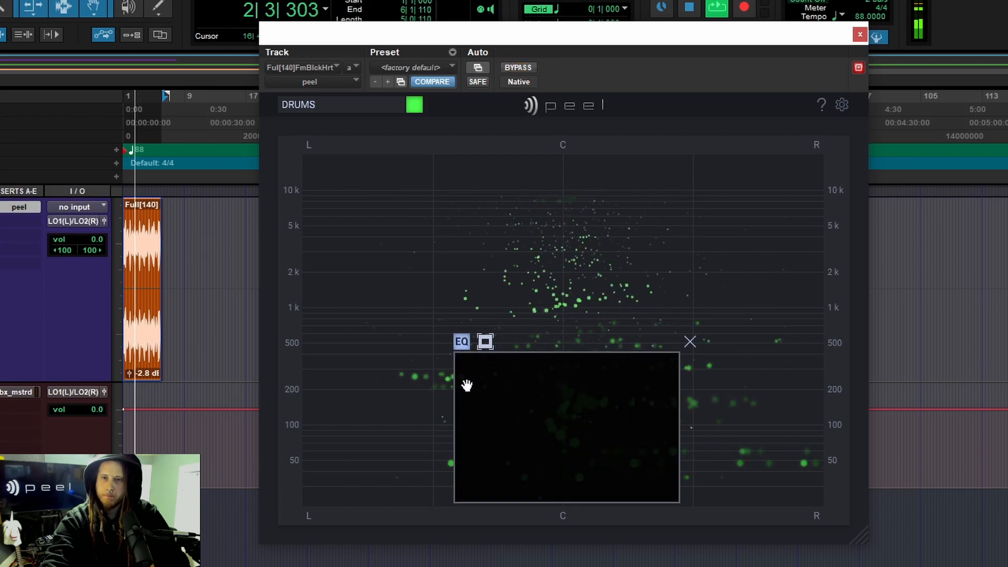
pyautogui.click(485, 343)
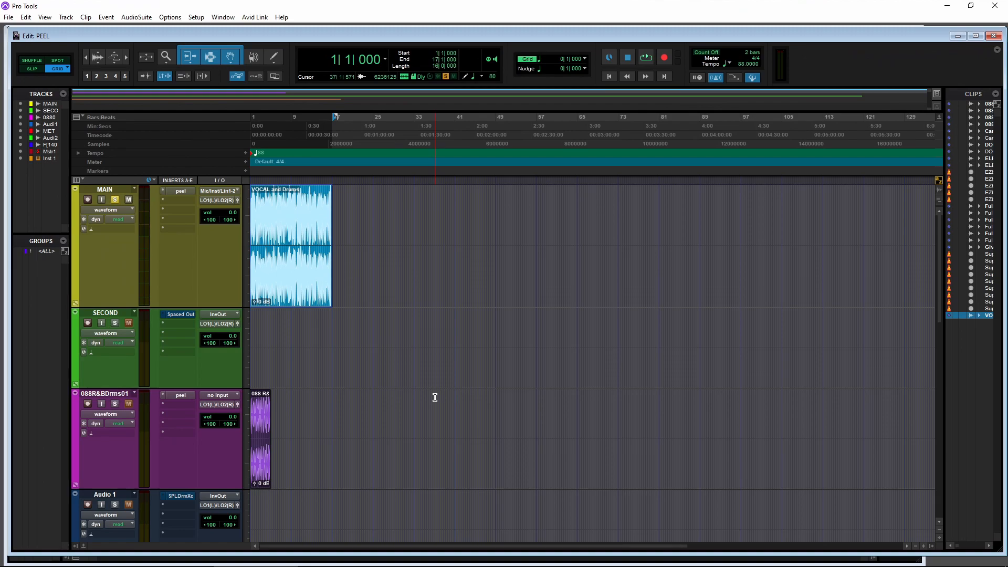
# - In the MAIN track's Peel plug-in, draw a centred selection from about 430 Hz to 8 kHz during playback and turn off bypass
pyautogui.click(178, 191)
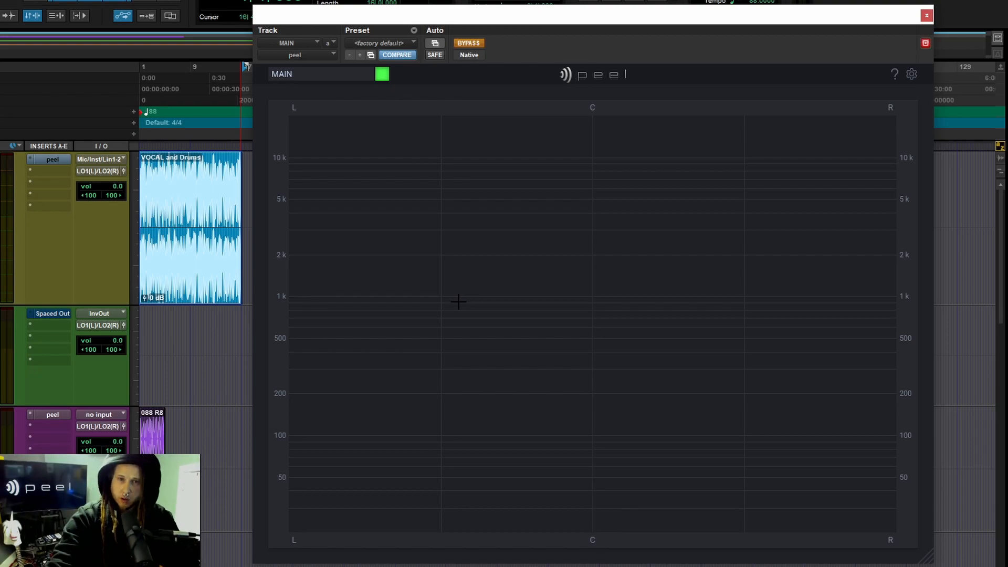
pyautogui.press('space')
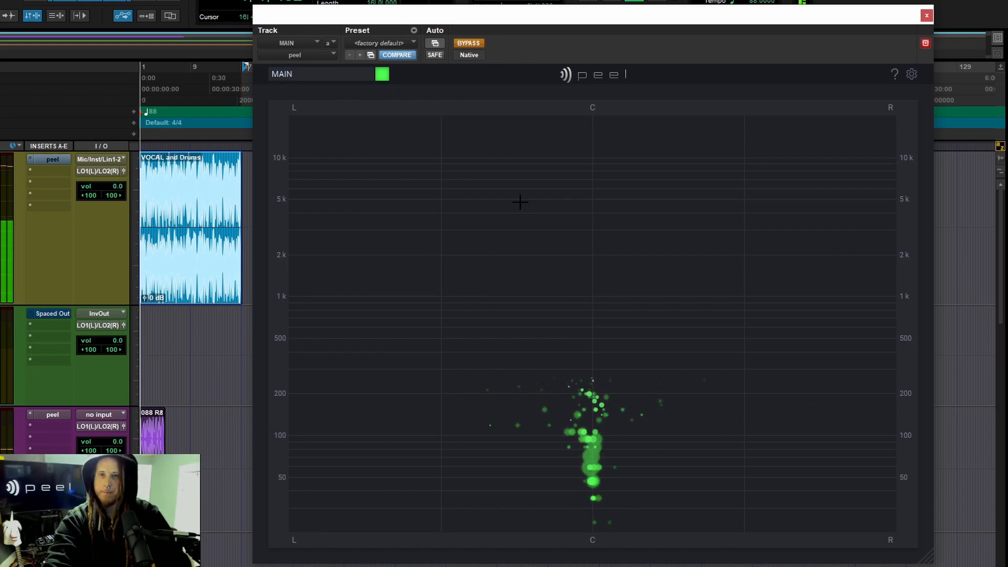
pyautogui.moveTo(480, 172); pyautogui.dragTo(663, 348)
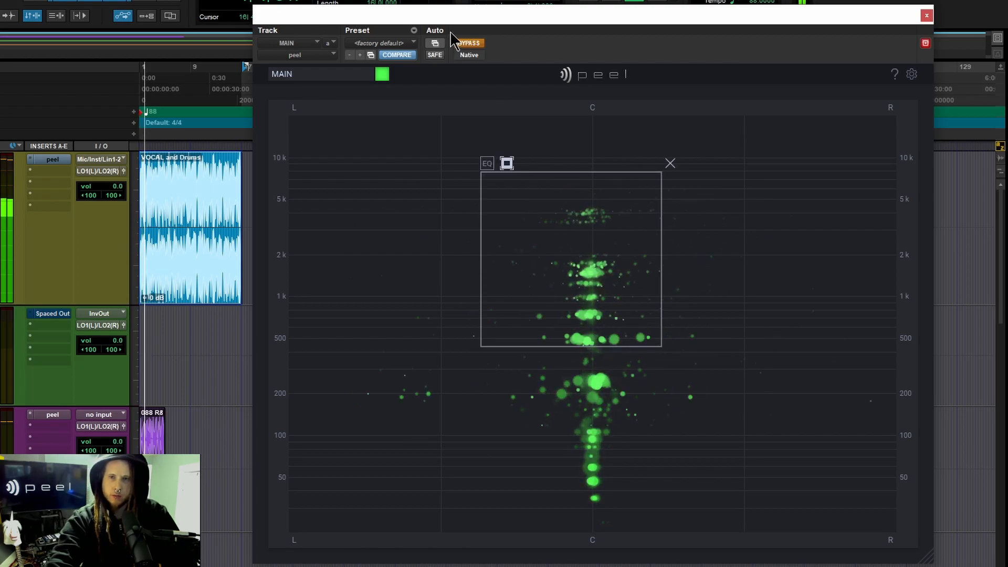
pyautogui.click(465, 45)
# - Set the MAIN selection to isolate its inside and tighten it around the centre at about 400 Hz to 4.7 kHz
pyautogui.moveTo(545, 293); pyautogui.dragTo(574, 280)
pyautogui.click(522, 159)
pyautogui.moveTo(602, 370); pyautogui.dragTo(598, 344)
pyautogui.moveTo(599, 302)
pyautogui.mouseDown()
pyautogui.moveTo(598, 268)
pyautogui.moveTo(599, 308)
pyautogui.mouseUp()
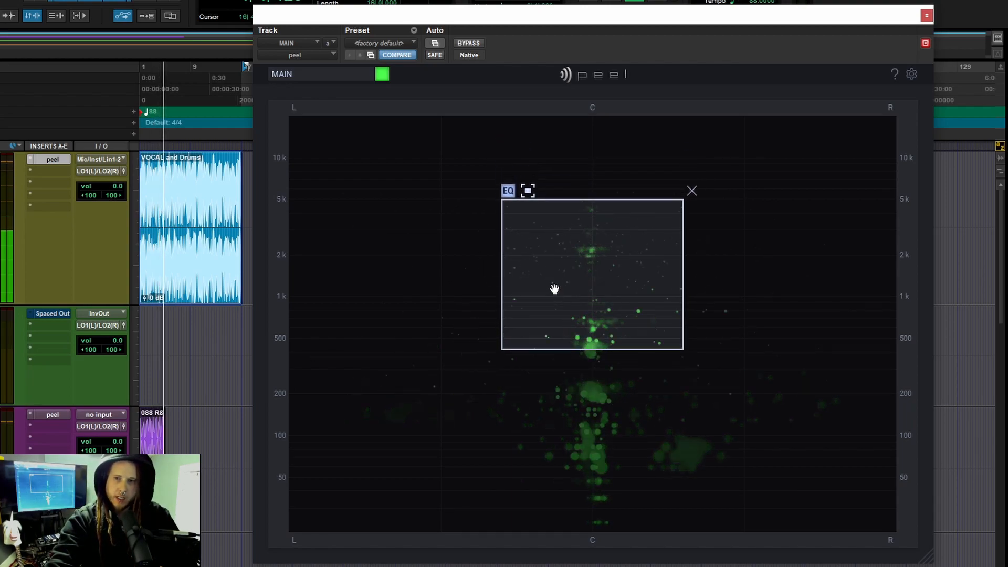
pyautogui.moveTo(500, 277)
pyautogui.mouseDown()
pyautogui.moveTo(438, 279)
pyautogui.moveTo(526, 278)
pyautogui.moveTo(515, 281)
pyautogui.mouseUp()
pyautogui.moveTo(581, 283); pyautogui.dragTo(582, 288)
pyautogui.press('space')
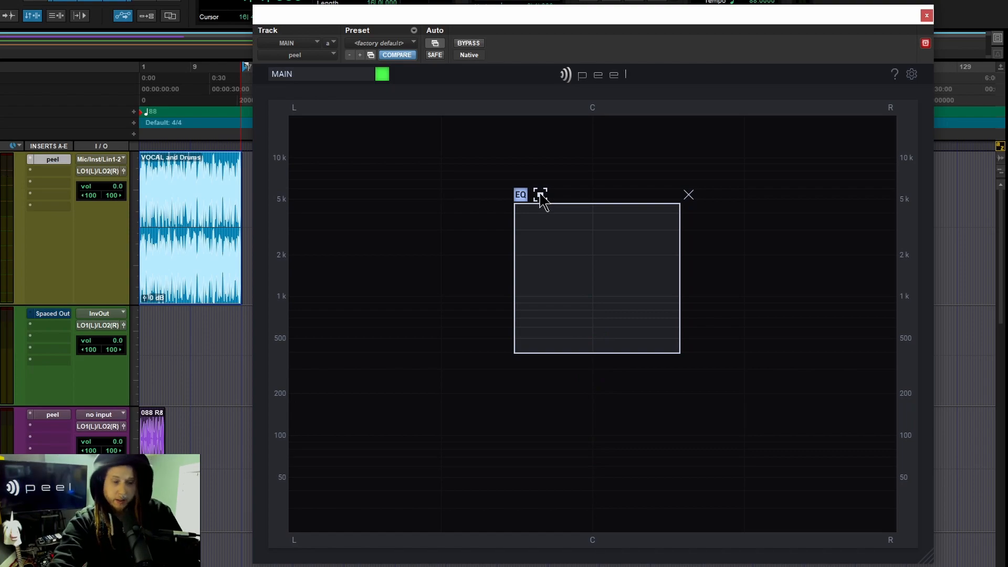
# - Audition the audio outside the MAIN selection, extend its lower edge to about 230 Hz, and return it to isolating the inside
pyautogui.click(540, 194)
pyautogui.press('space')
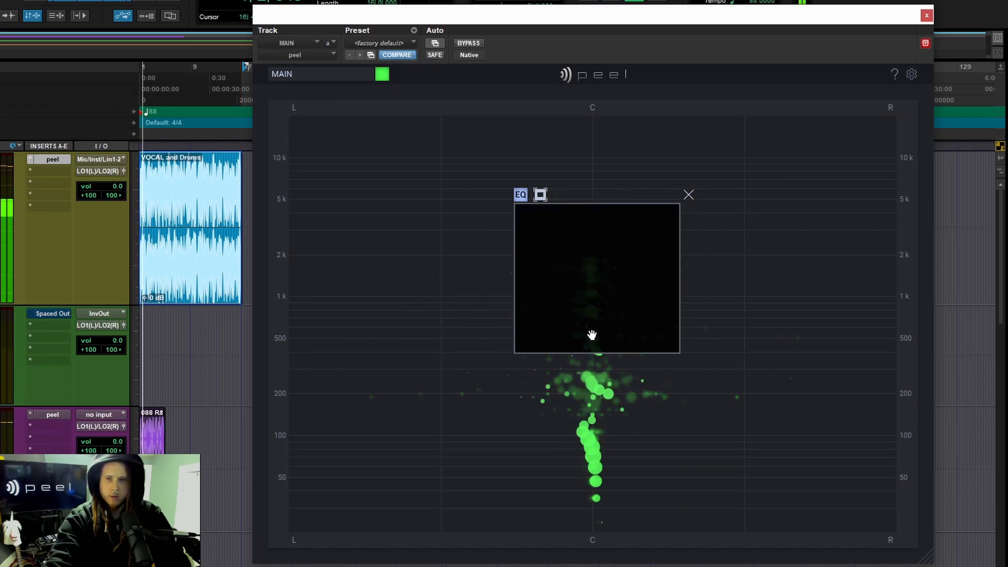
pyautogui.moveTo(599, 353); pyautogui.dragTo(597, 385)
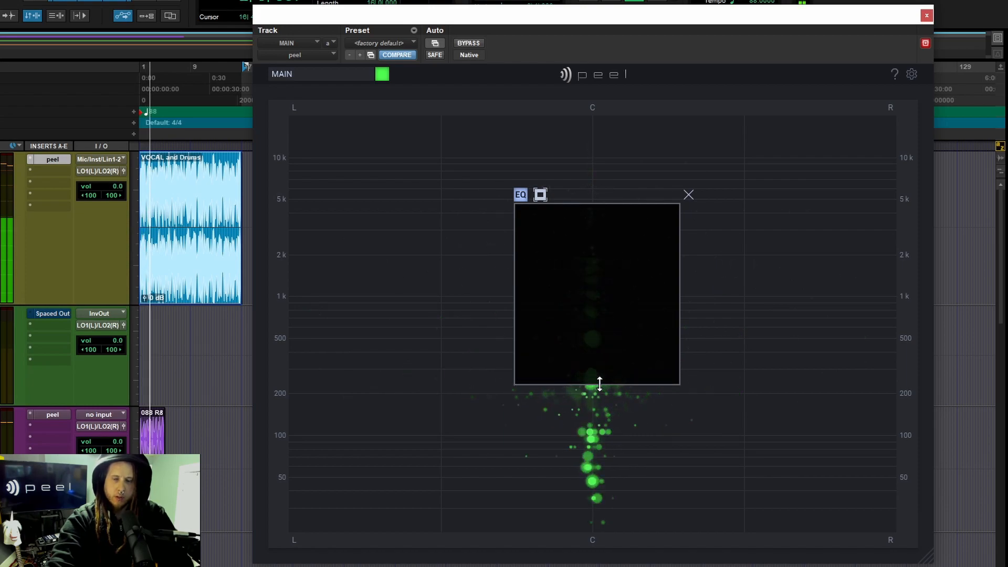
pyautogui.click(540, 196)
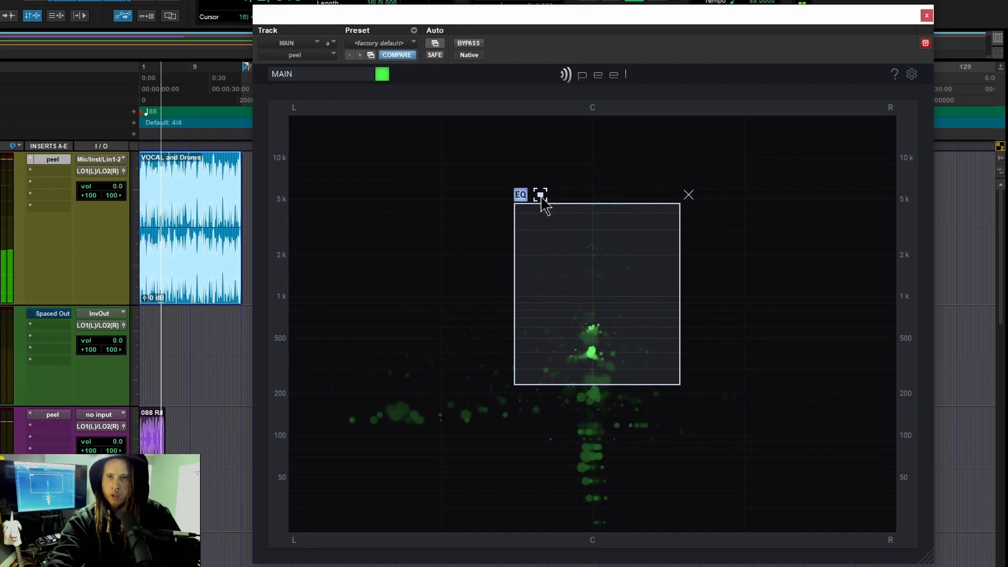
pyautogui.press('space')
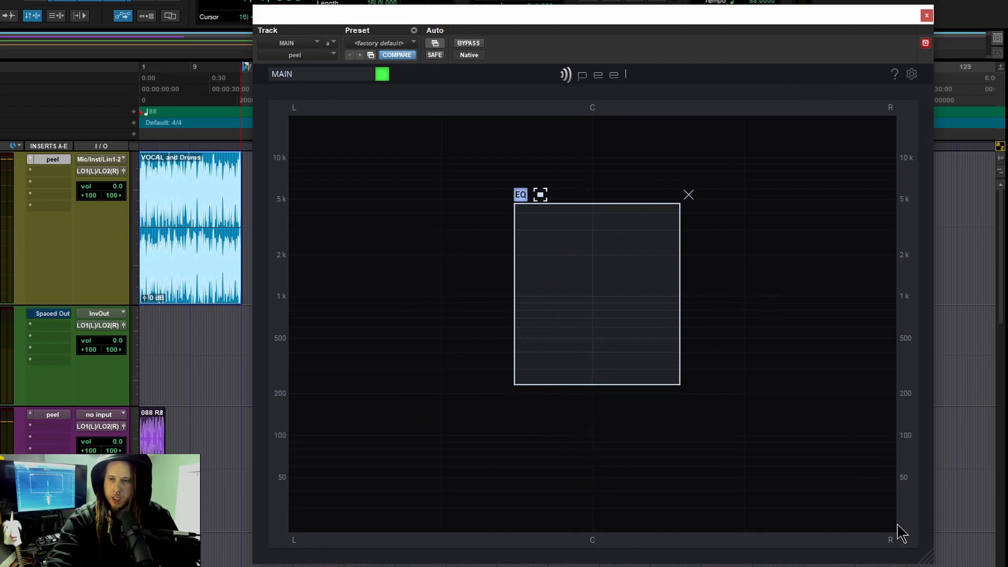
# - Shrink the MAIN Peel window and set SECOND's input to the InvOut of peel - MAIN - Insert a
pyautogui.moveTo(929, 557); pyautogui.dragTo(728, 403)
pyautogui.moveTo(712, 51); pyautogui.dragTo(804, 55)
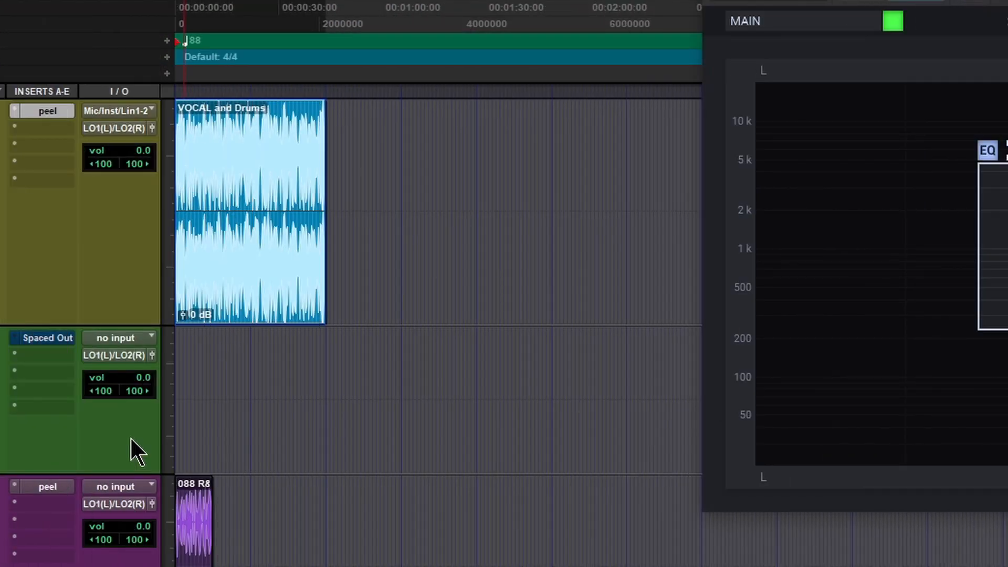
pyautogui.click(139, 338)
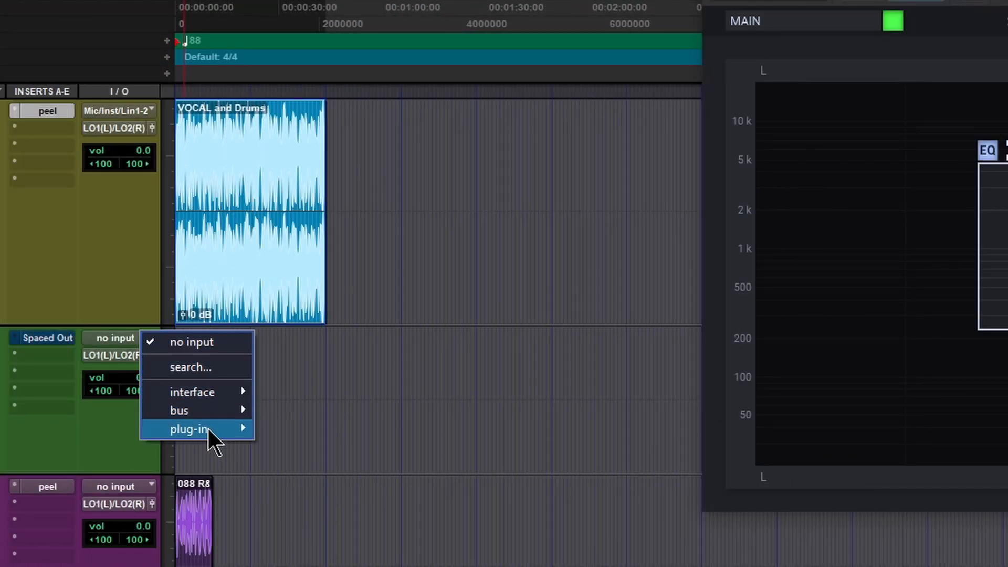
pyautogui.moveTo(207, 430)
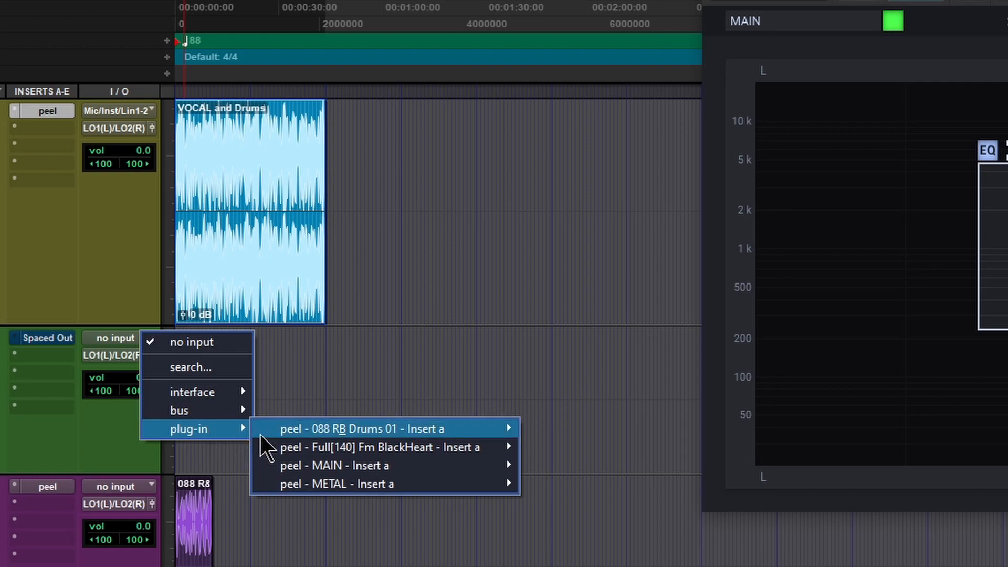
pyautogui.moveTo(455, 461)
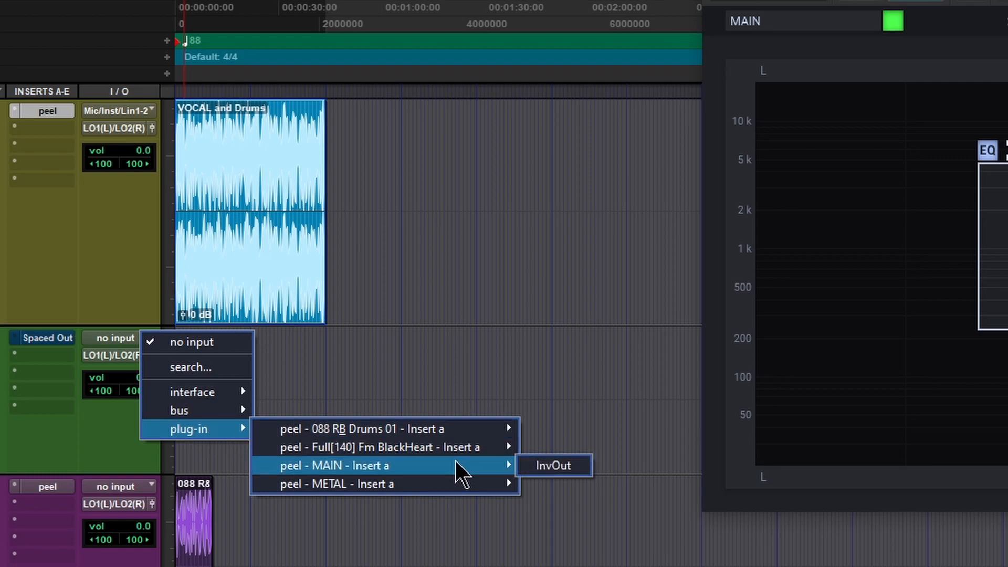
pyautogui.click(556, 462)
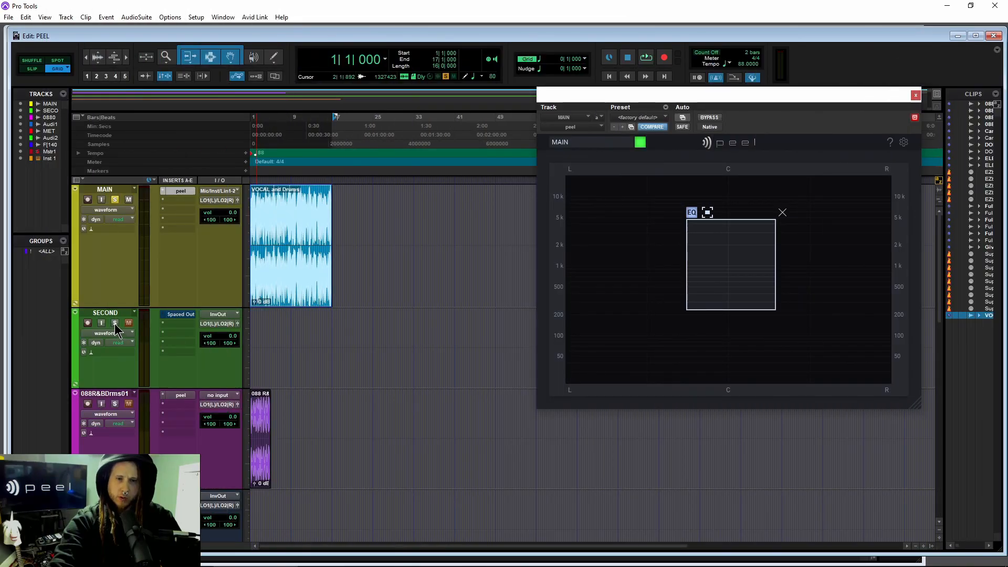
# - Turn on input monitoring and solo for SECOND, and audition it together with MAIN
pyautogui.click(101, 323)
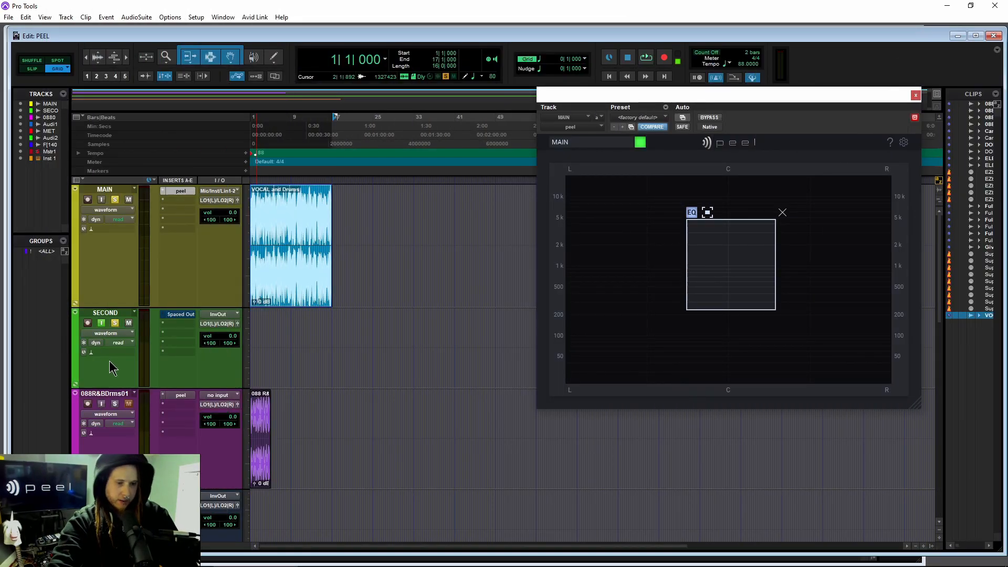
pyautogui.press('space')
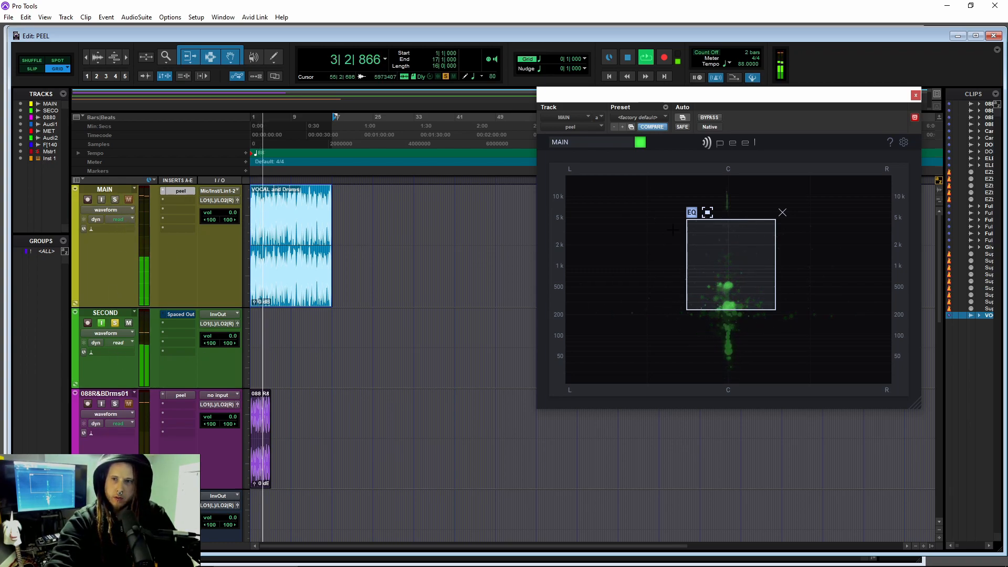
pyautogui.press('space')
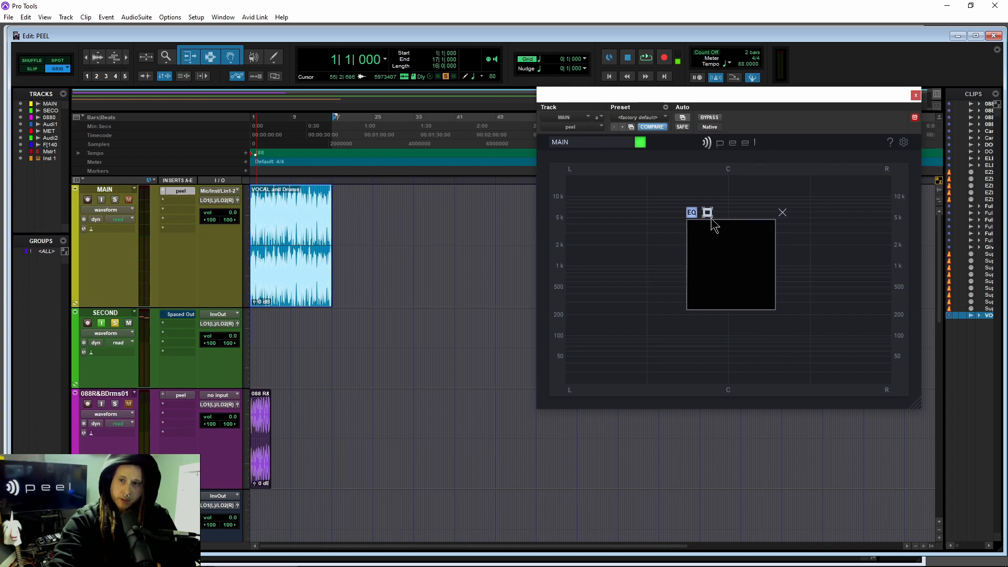
# - Set the MAIN selection to isolate its outside, raise its upper edge to about 15 kHz and slightly widen both sides during playback
pyautogui.press('space')
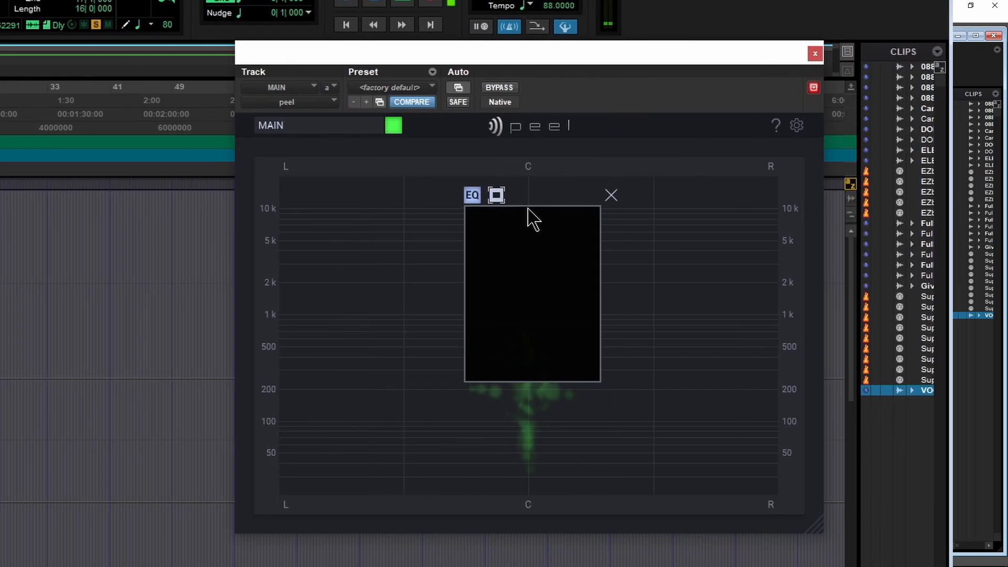
pyautogui.moveTo(726, 197); pyautogui.dragTo(727, 185)
pyautogui.press('space')
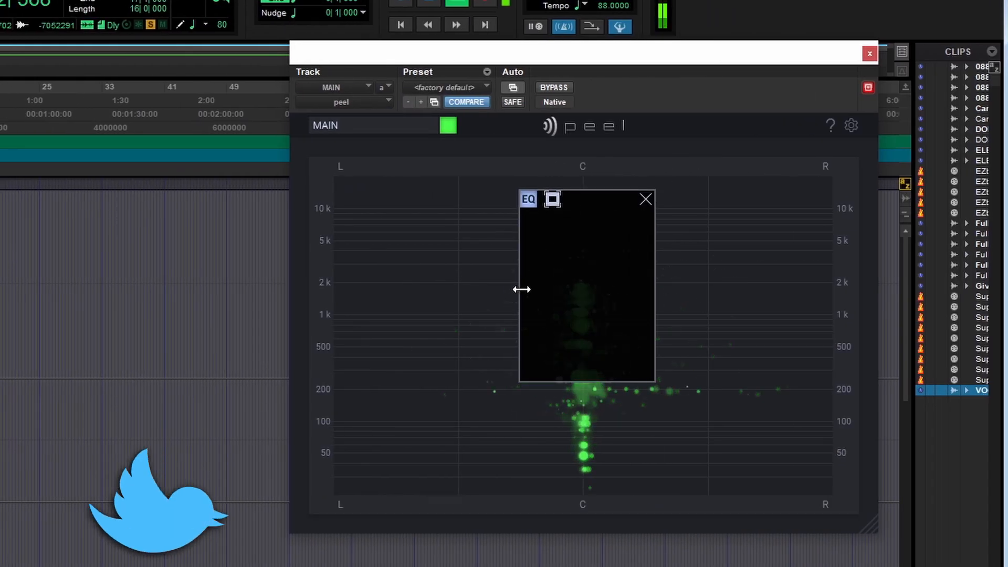
pyautogui.moveTo(521, 288); pyautogui.dragTo(516, 290)
pyautogui.moveTo(654, 288); pyautogui.dragTo(665, 288)
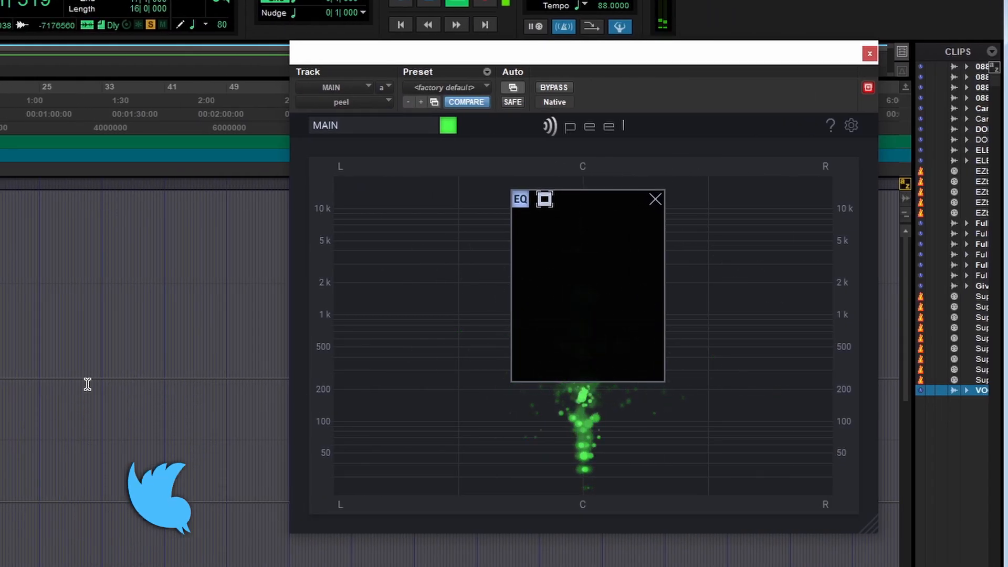
pyautogui.press('space')
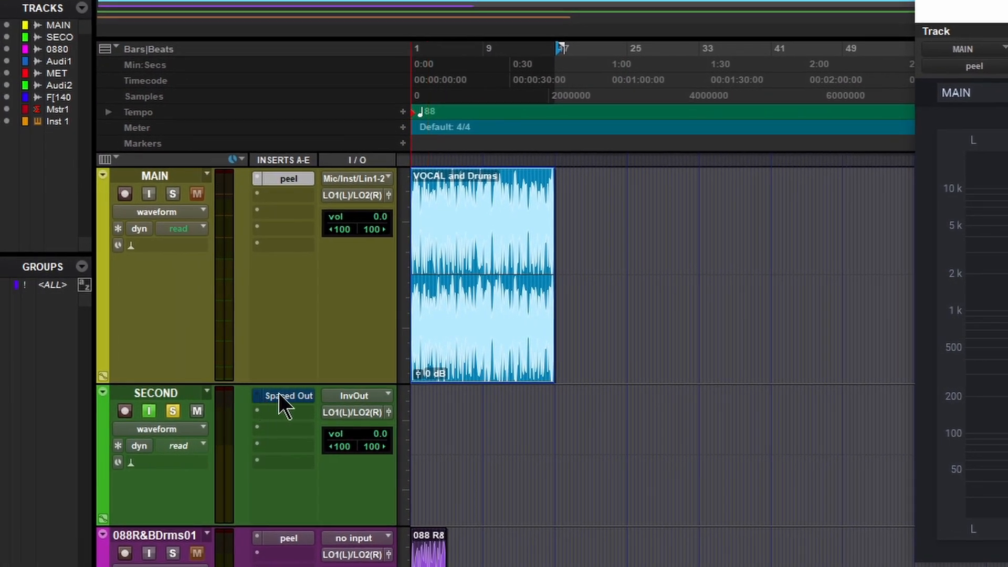
# - Turn off bypass for SECOND's Spaced Out effect and audition the effect during playback
pyautogui.click(283, 404)
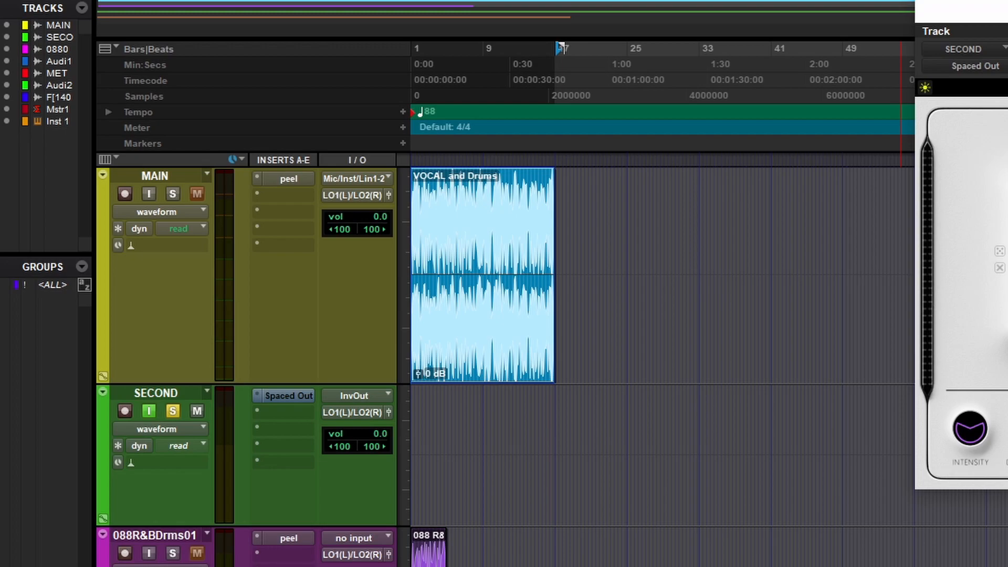
pyautogui.moveTo(1007, 8); pyautogui.dragTo(892, 14)
pyautogui.click(872, 51)
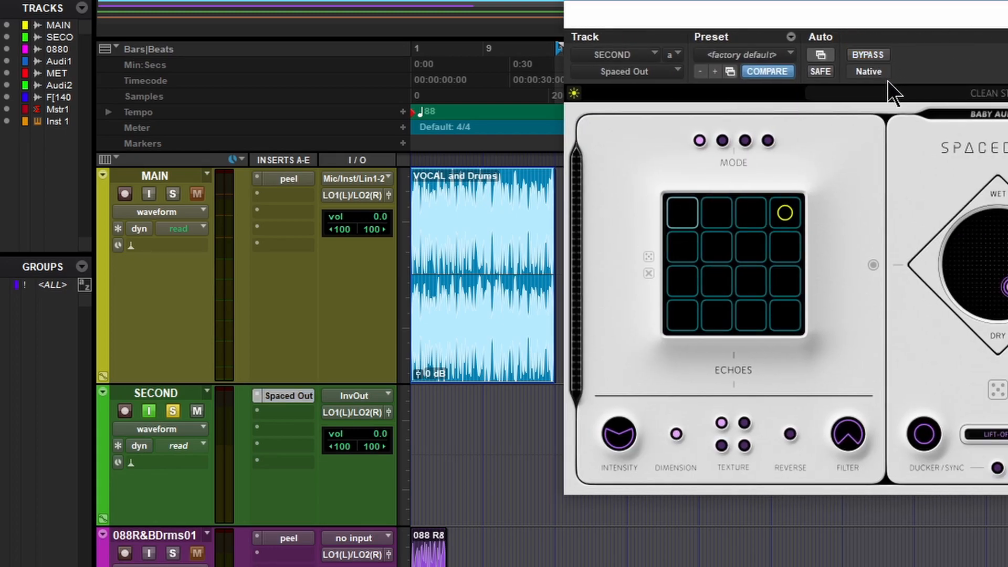
pyautogui.moveTo(930, 16); pyautogui.dragTo(1007, 70)
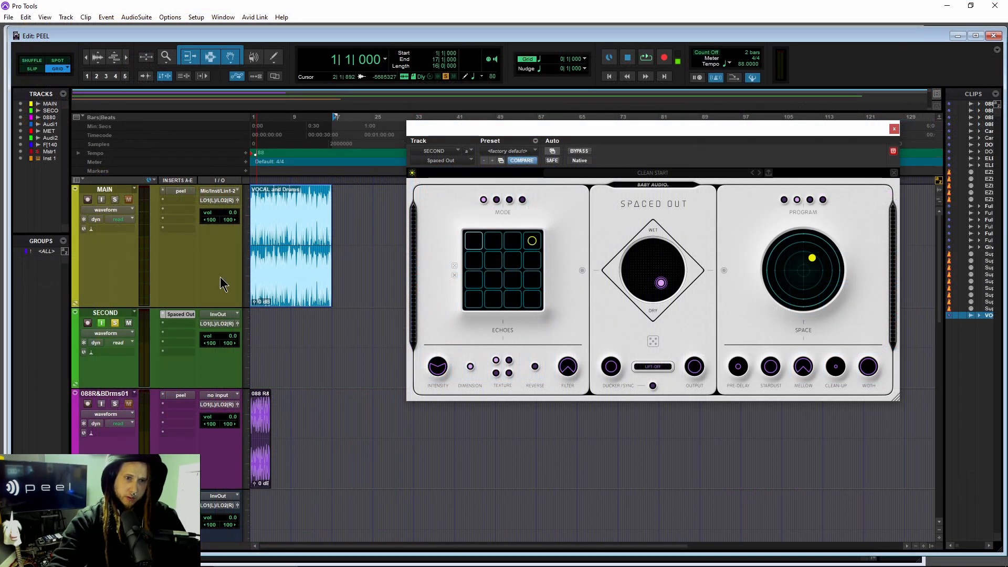
pyautogui.press('space')
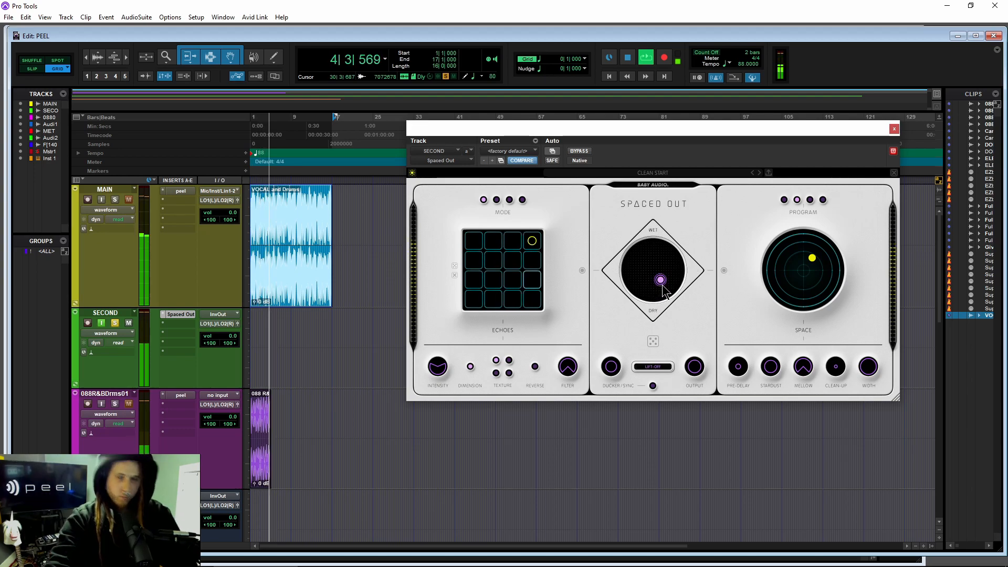
pyautogui.press('space')
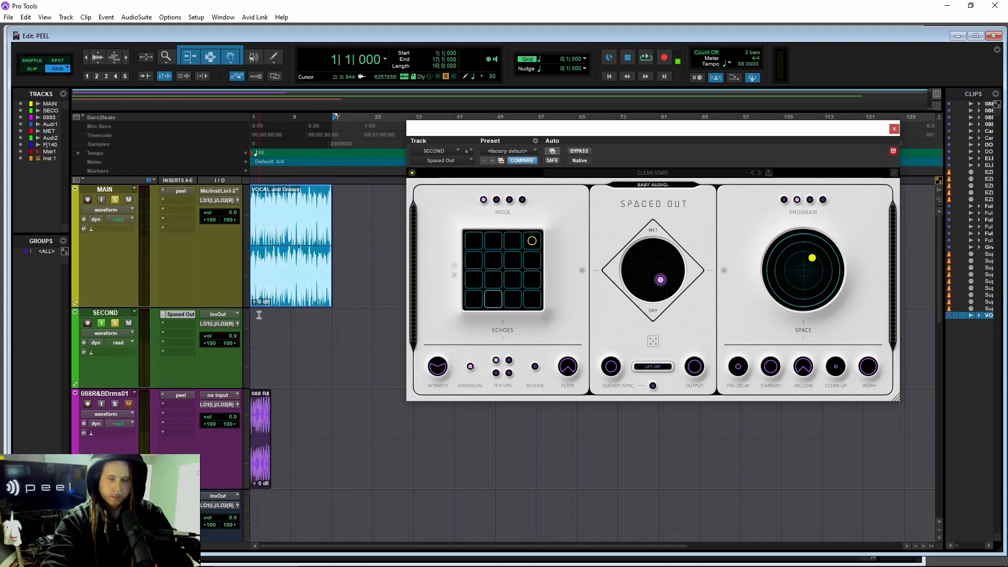
# - Play MAIN and SECOND together while examining MAIN's Peel selection and SECOND's Spaced Out effect
pyautogui.press('space')
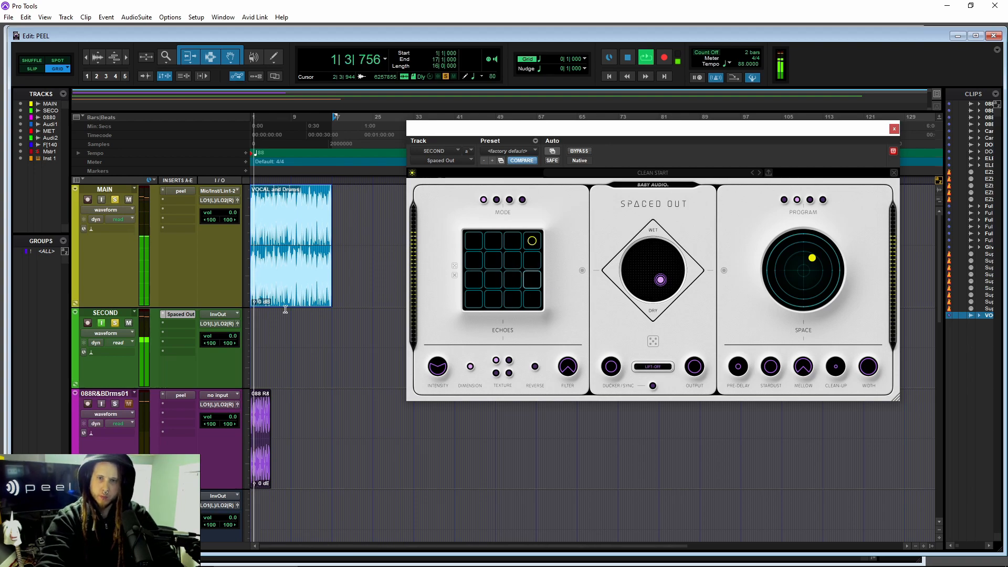
pyautogui.click(893, 130)
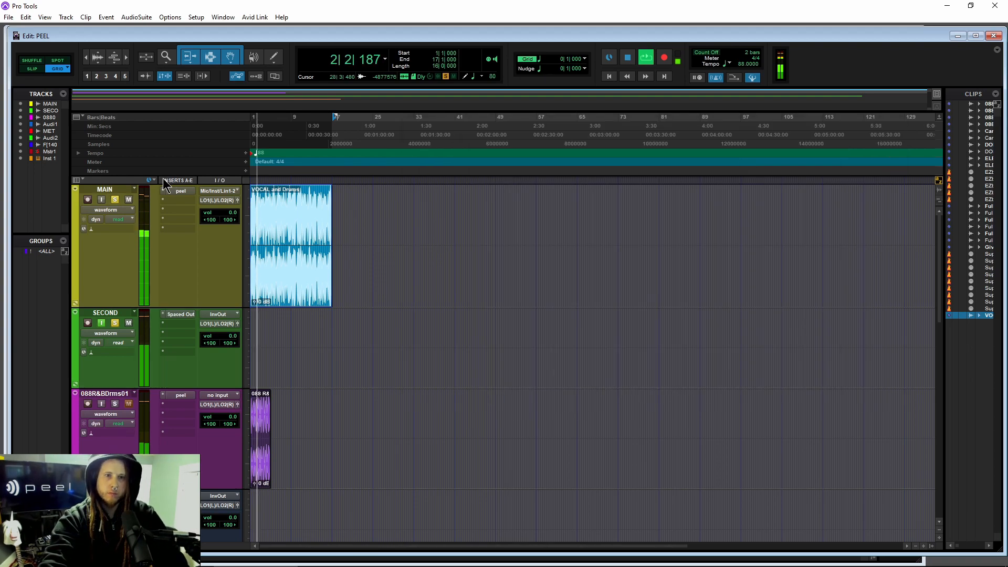
pyautogui.click(180, 191)
pyautogui.moveTo(626, 134); pyautogui.dragTo(694, 128)
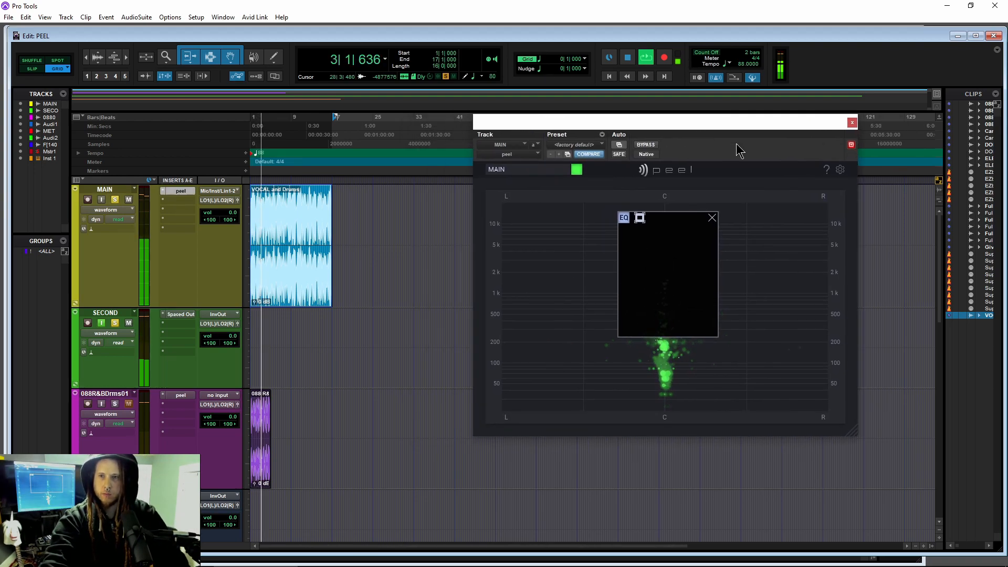
pyautogui.click(853, 124)
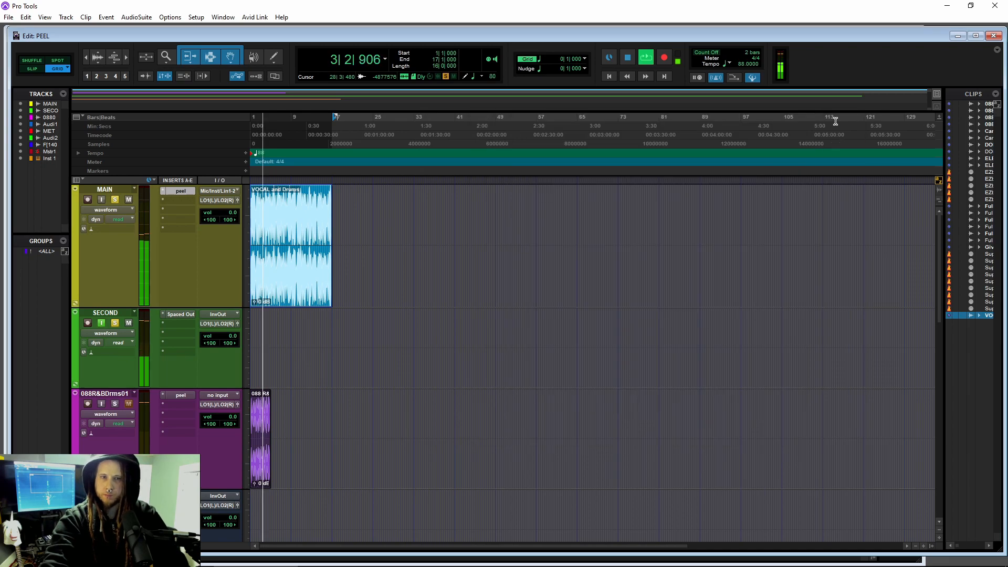
pyautogui.click(180, 314)
pyautogui.moveTo(698, 129); pyautogui.dragTo(685, 129)
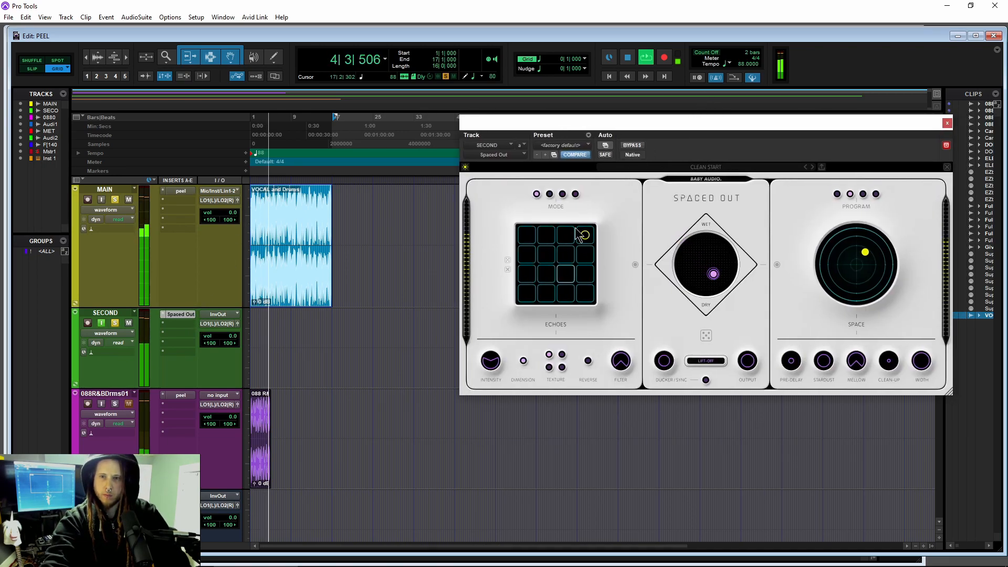
pyautogui.press('space')
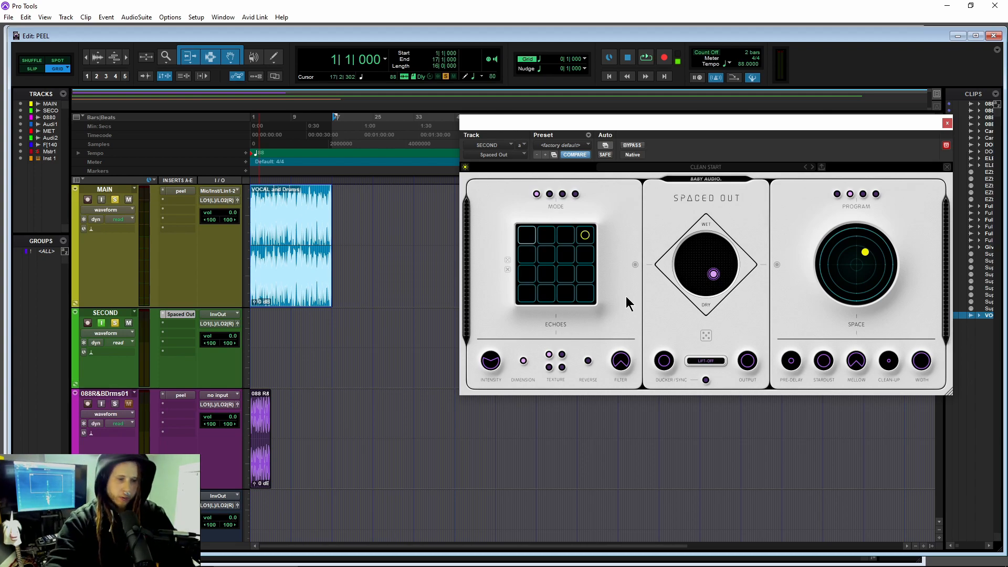
# - Unsolo MAIN and SECOND, zoom in on the soloed 088 R&B Drums 01 clip, and audition it with Peel bypassed
pyautogui.click(946, 124)
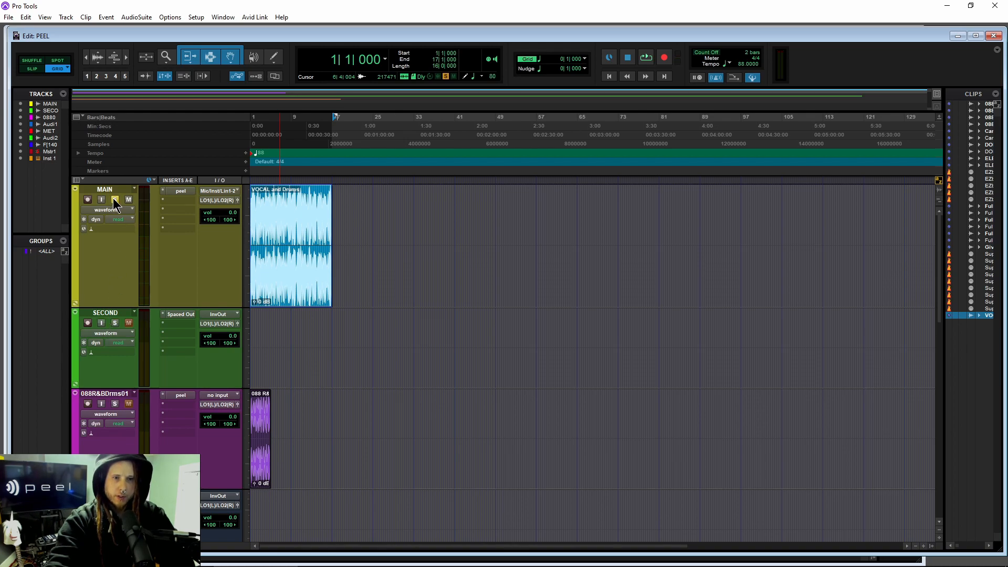
pyautogui.scroll(-5, 260, 299)
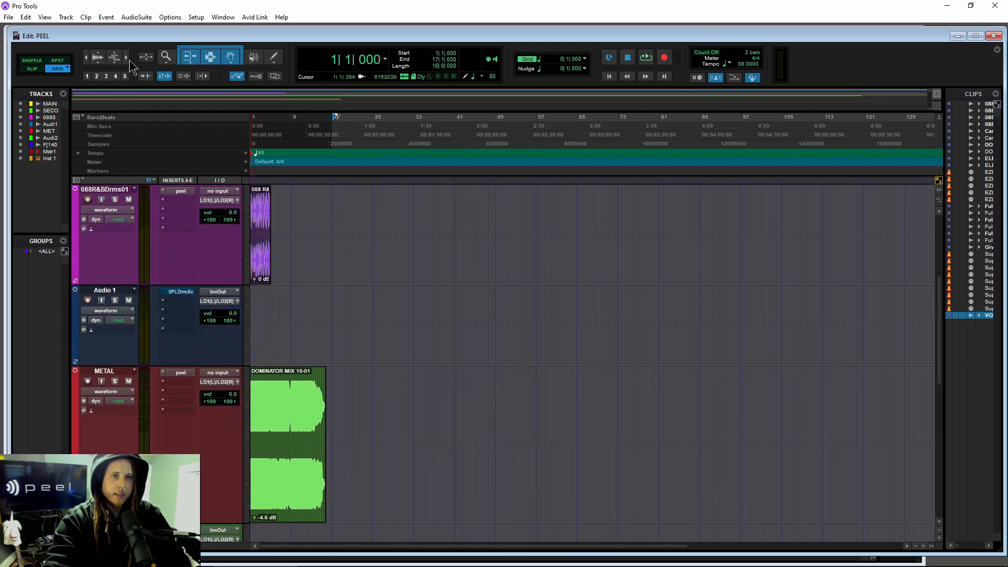
pyautogui.click(126, 57)
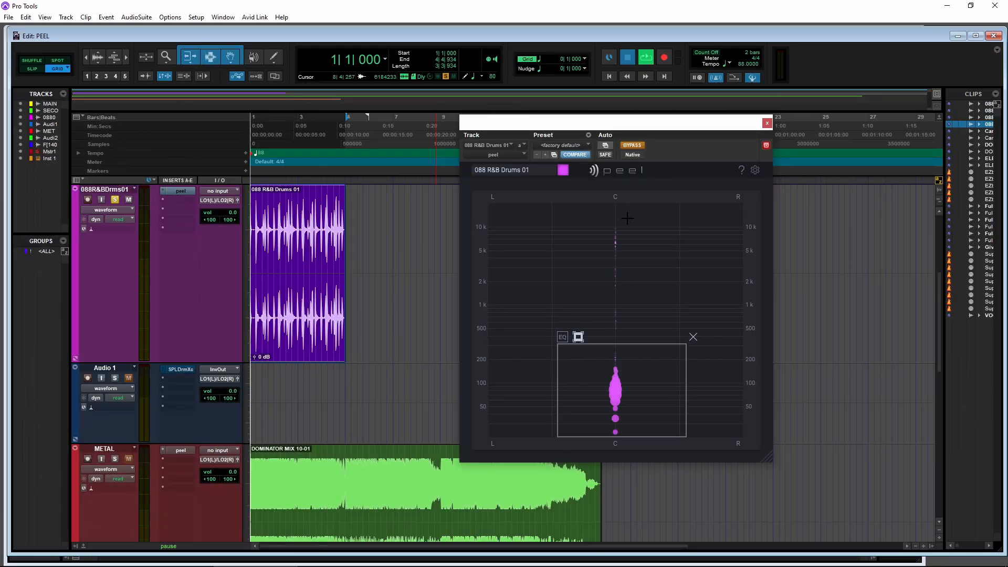
pyautogui.press('space')
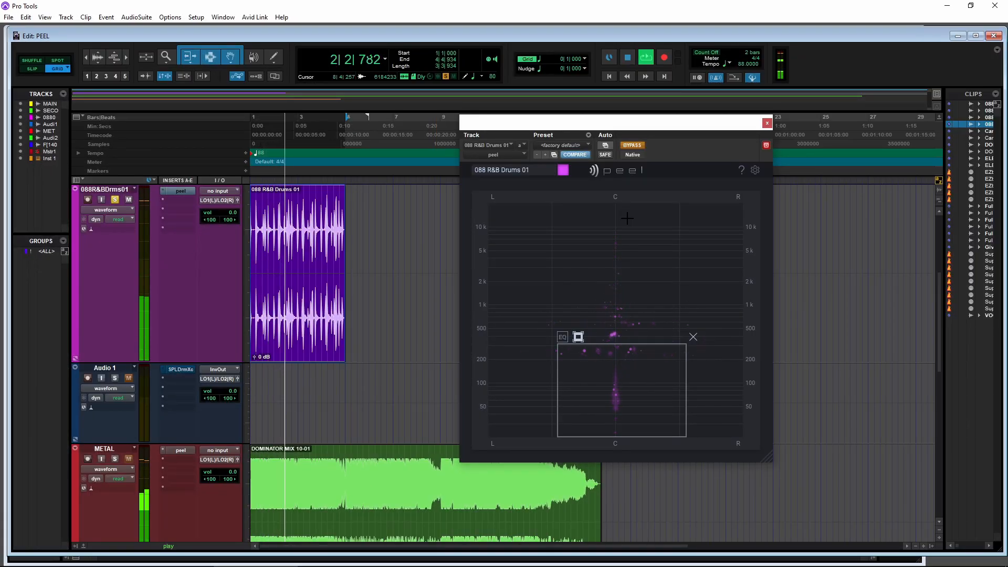
pyautogui.press('space')
# - Turn off bypass in the drum track's Peel, isolate the inside of its selection, and raise the upper edge to about 500 Hz
pyautogui.press('space')
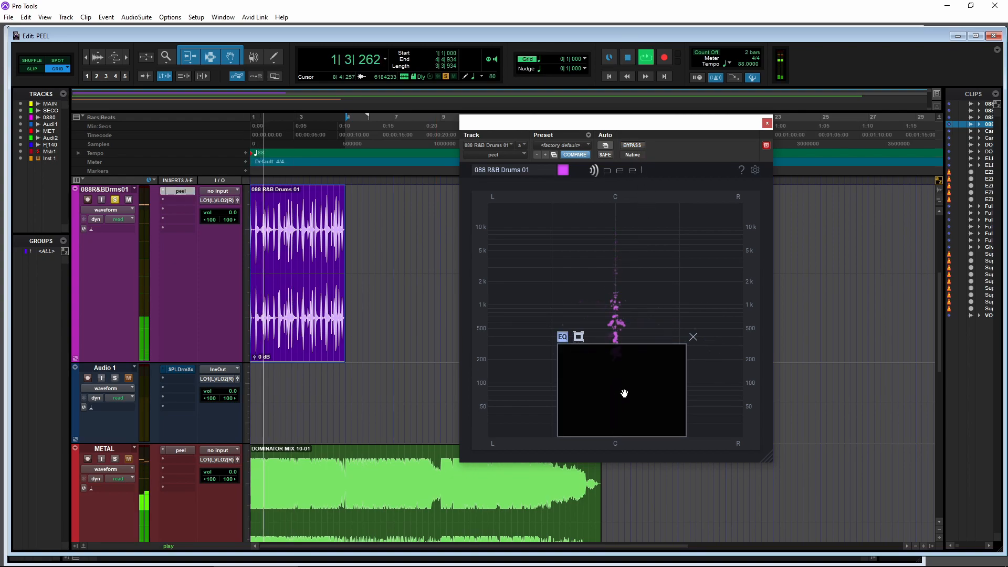
pyautogui.press('space')
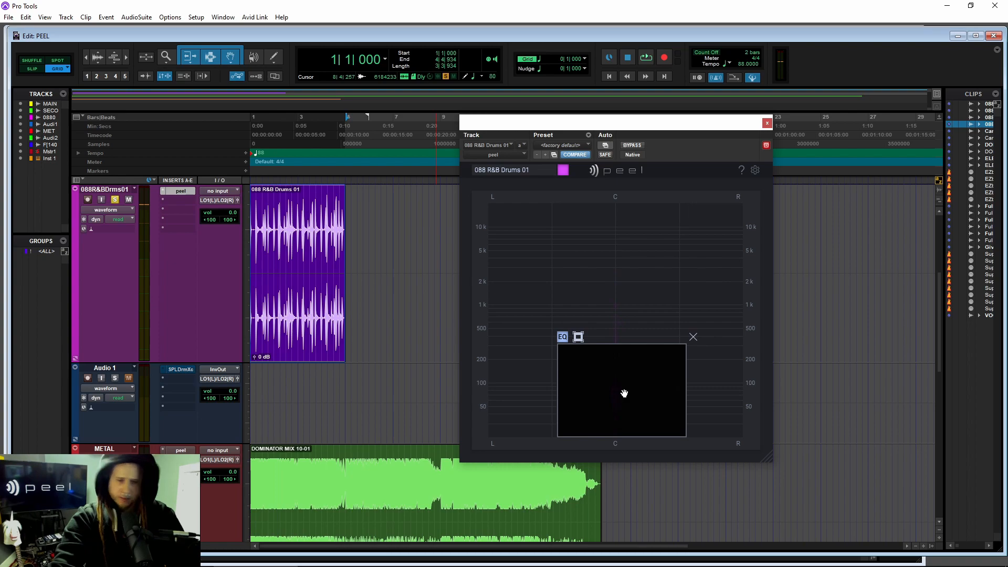
pyautogui.press('space')
pyautogui.moveTo(624, 391); pyautogui.dragTo(622, 326)
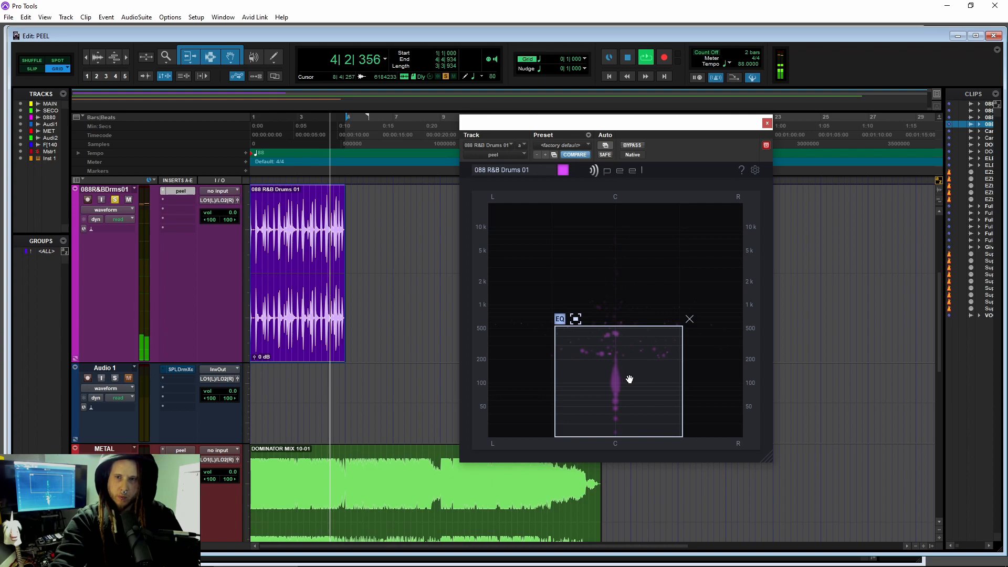
pyautogui.press('space')
pyautogui.click(766, 122)
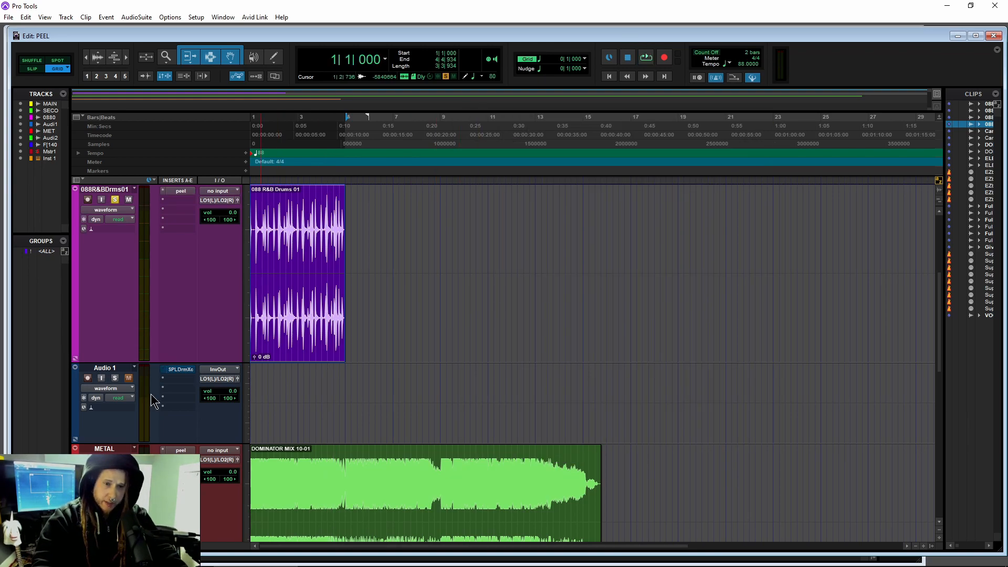
# - Assign Audio 1's input to InvOut of the Peel plug-in on 088 R&B Drums 01, checking that Peel's selection
pyautogui.click(213, 367)
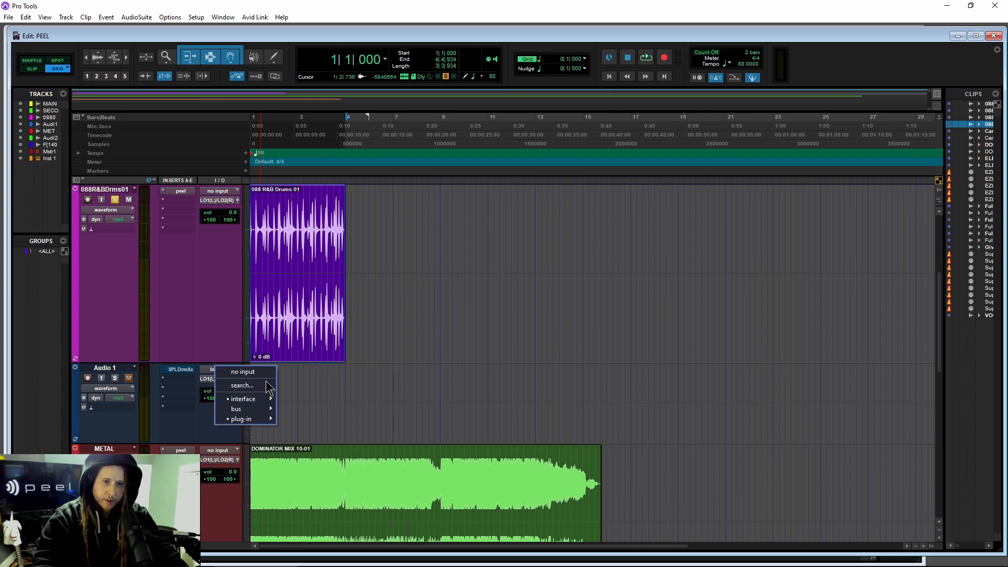
pyautogui.moveTo(247, 422)
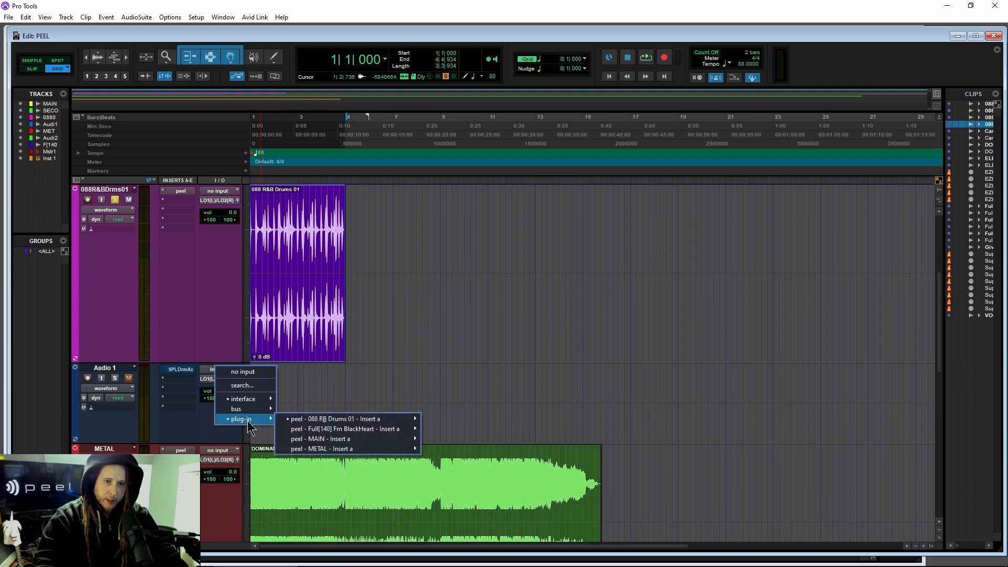
pyautogui.click(308, 418)
pyautogui.click(181, 191)
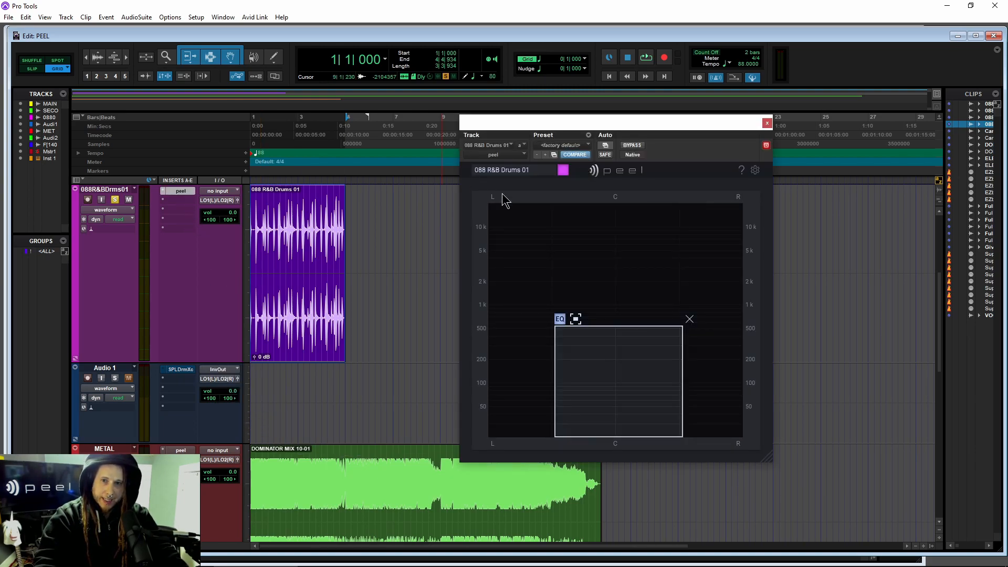
pyautogui.click(217, 369)
pyautogui.moveTo(250, 418)
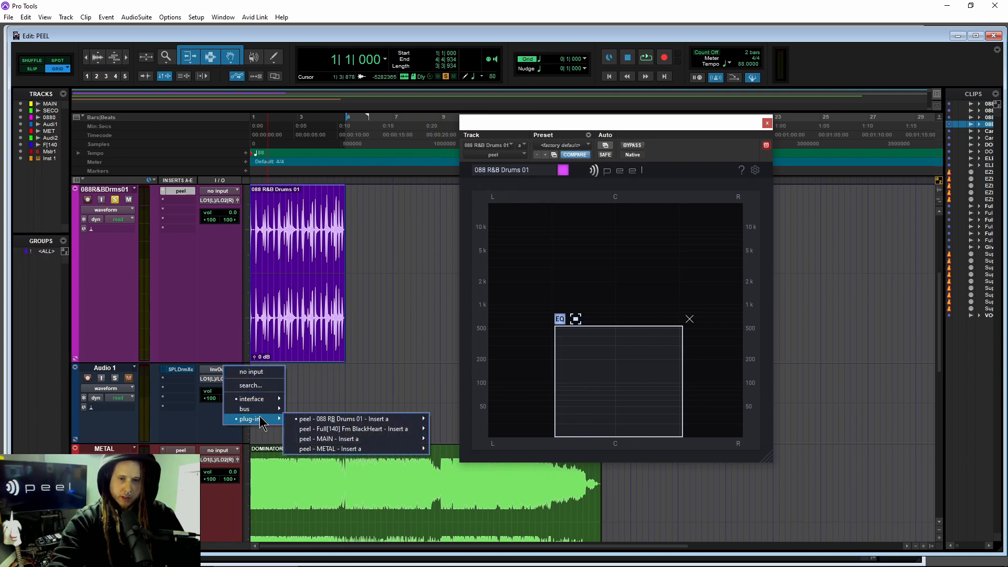
pyautogui.moveTo(322, 420)
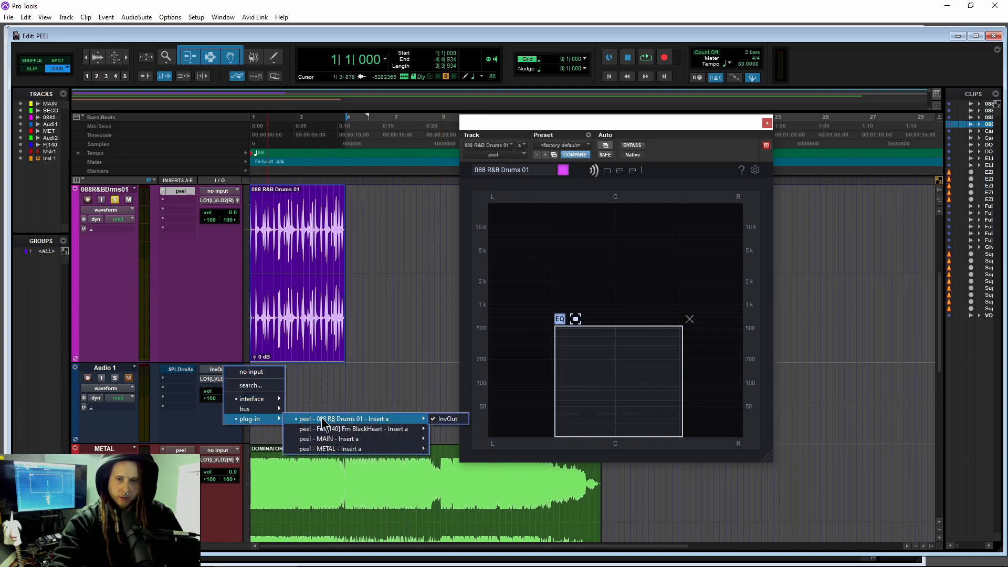
pyautogui.click(445, 420)
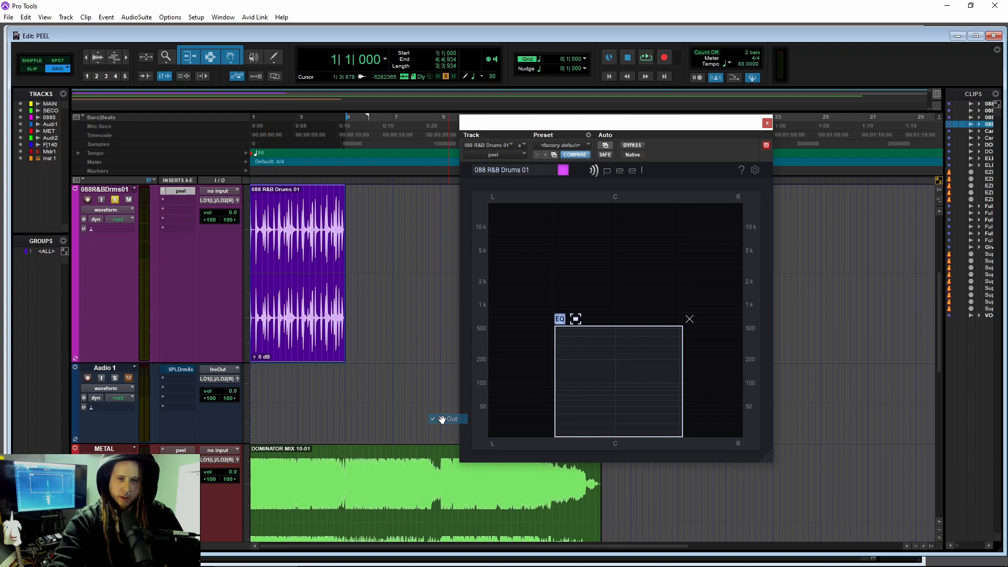
pyautogui.click(765, 124)
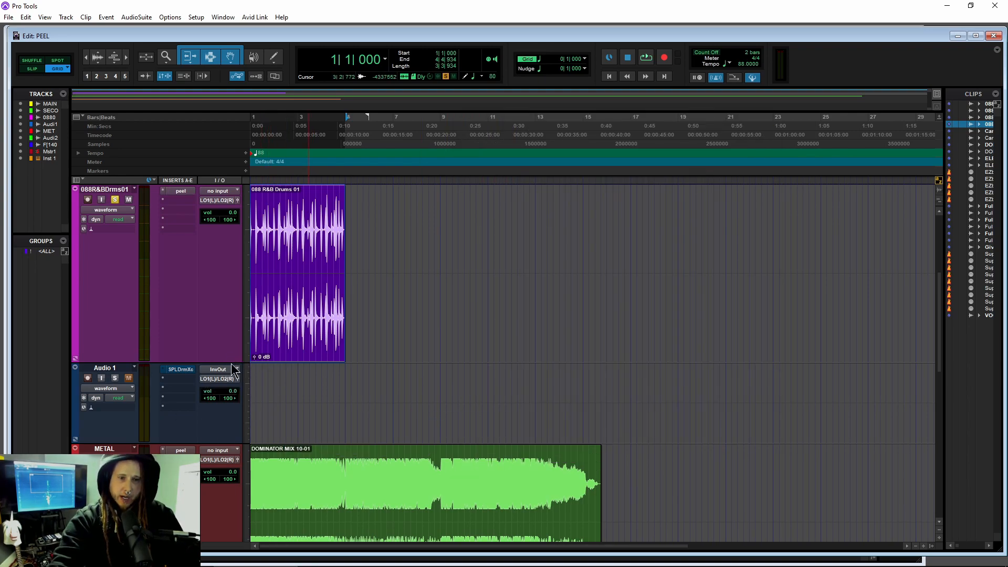
# - Turn off bypass in Audio 1's SPL DrumXchanger, solo Audio 1, and choose the green SPL K3 Kick sample
pyautogui.click(186, 371)
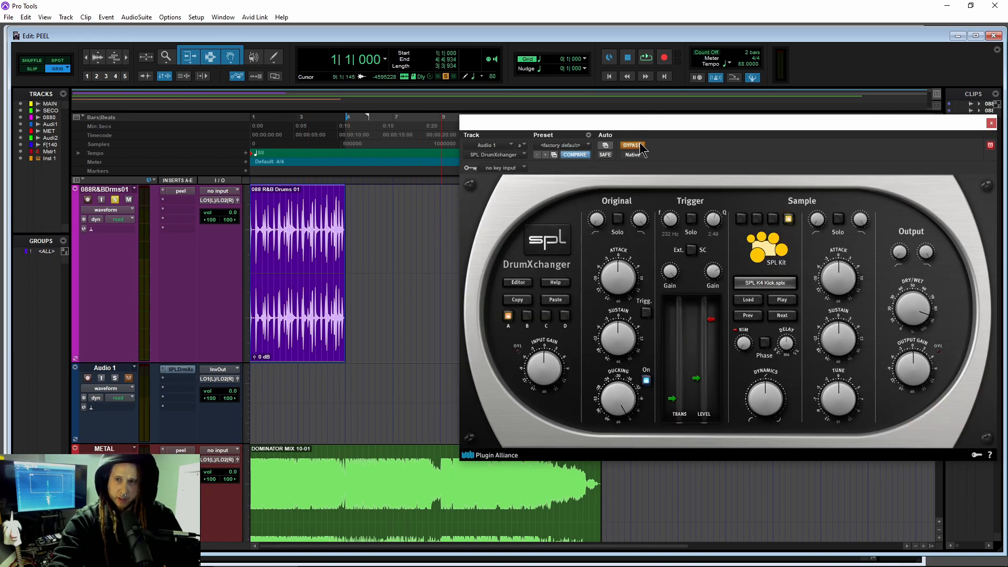
pyautogui.moveTo(744, 124); pyautogui.dragTo(670, 103)
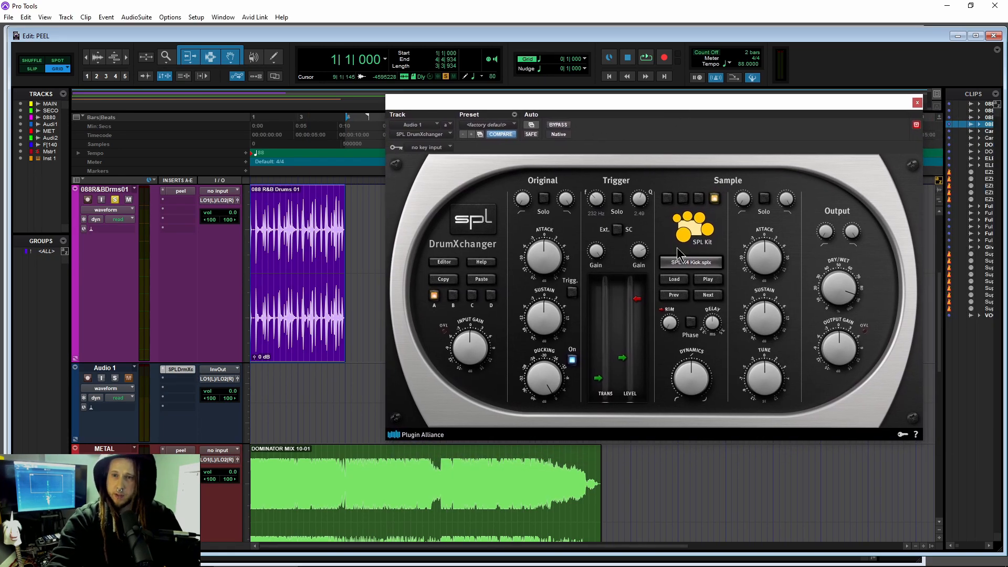
pyautogui.click(682, 198)
pyautogui.click(115, 378)
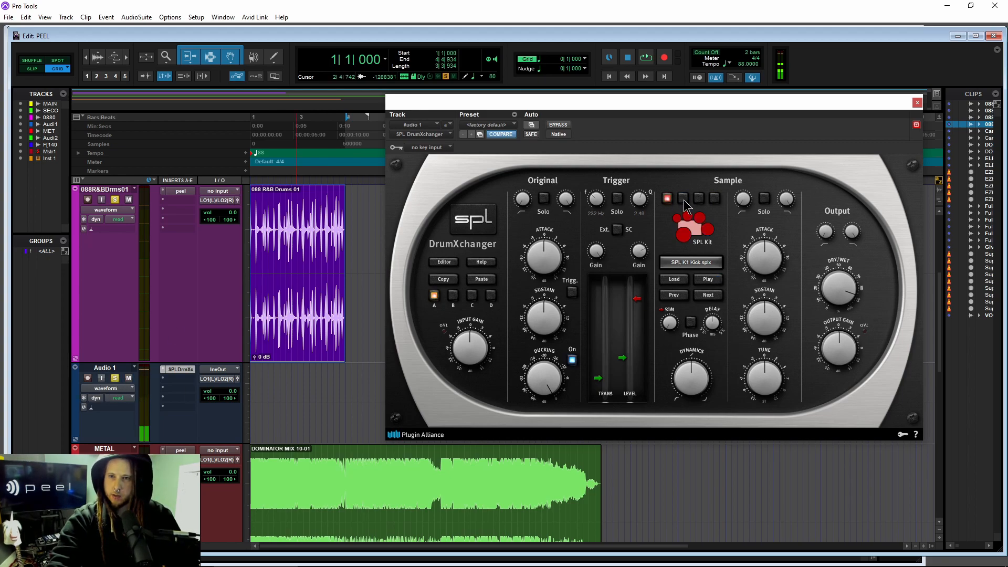
pyautogui.click(697, 198)
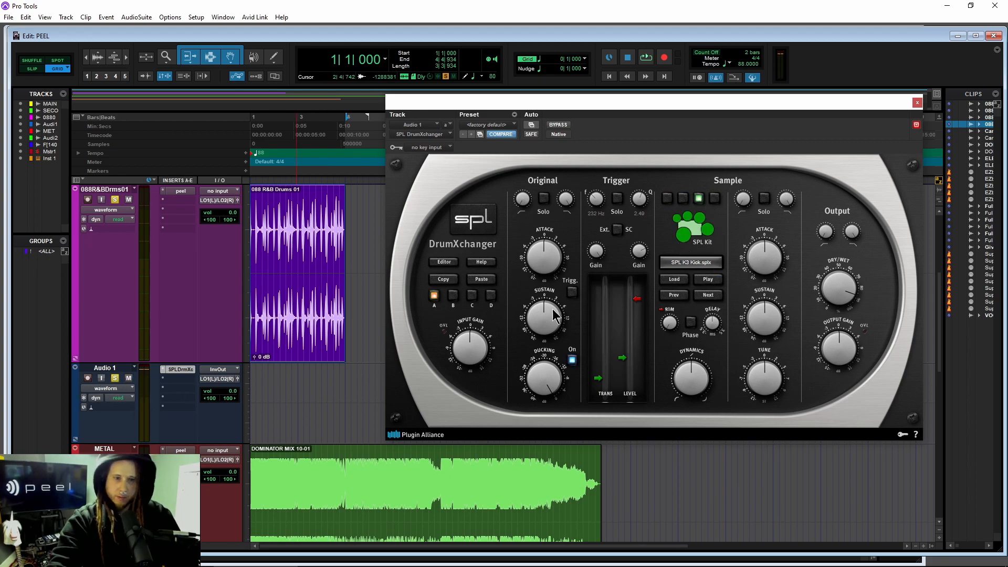
# - Unsolo the drum track to audition Audio 1 alone, and set the drum track's Peel to remove its selection
pyautogui.click(115, 199)
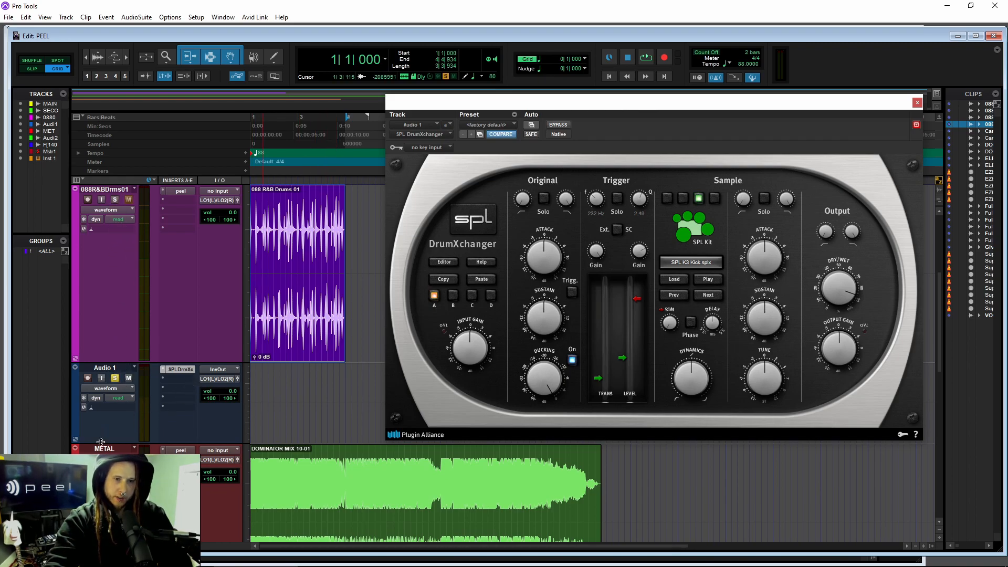
pyautogui.moveTo(100, 443); pyautogui.dragTo(101, 473)
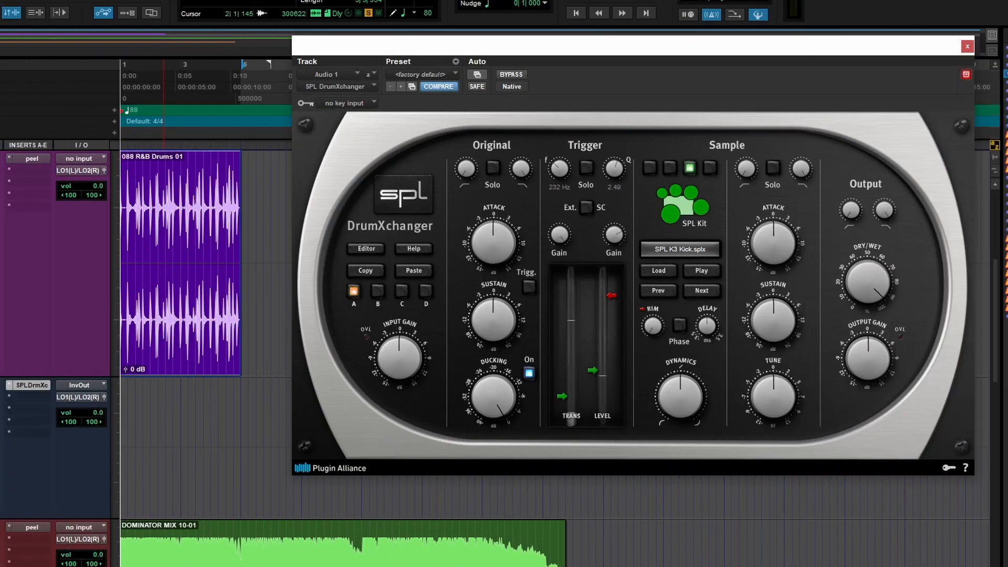
pyautogui.press('space')
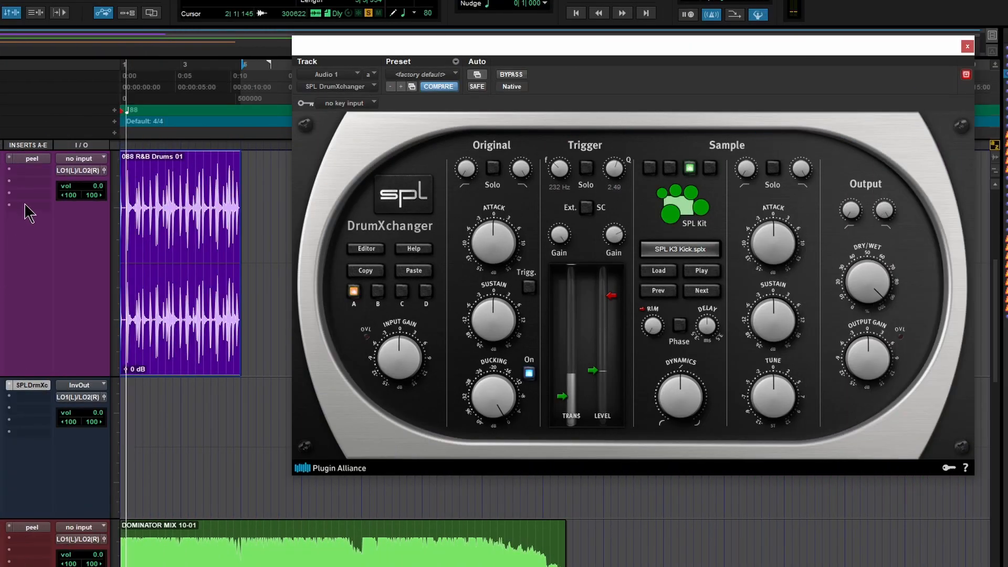
pyautogui.click(32, 158)
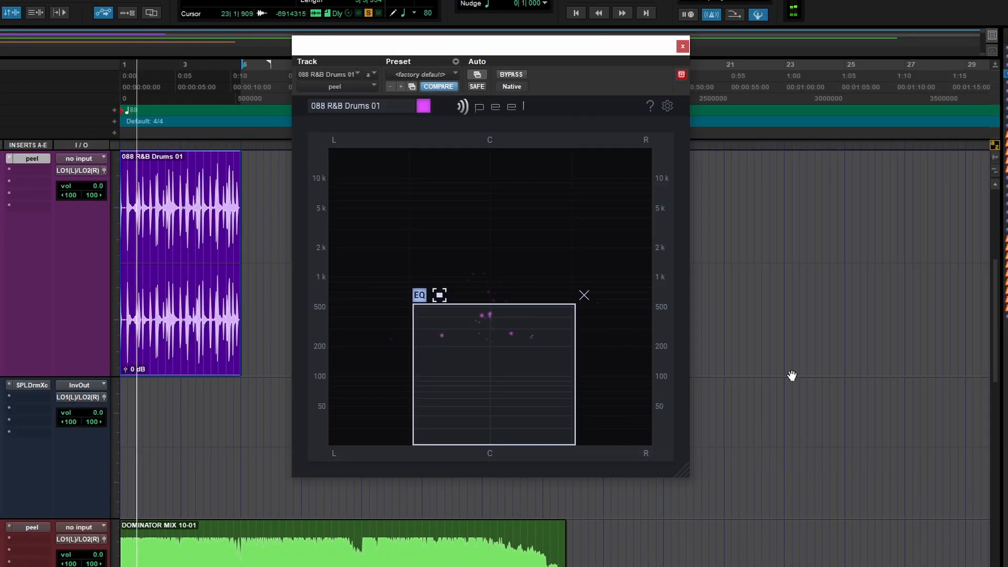
pyautogui.click(440, 296)
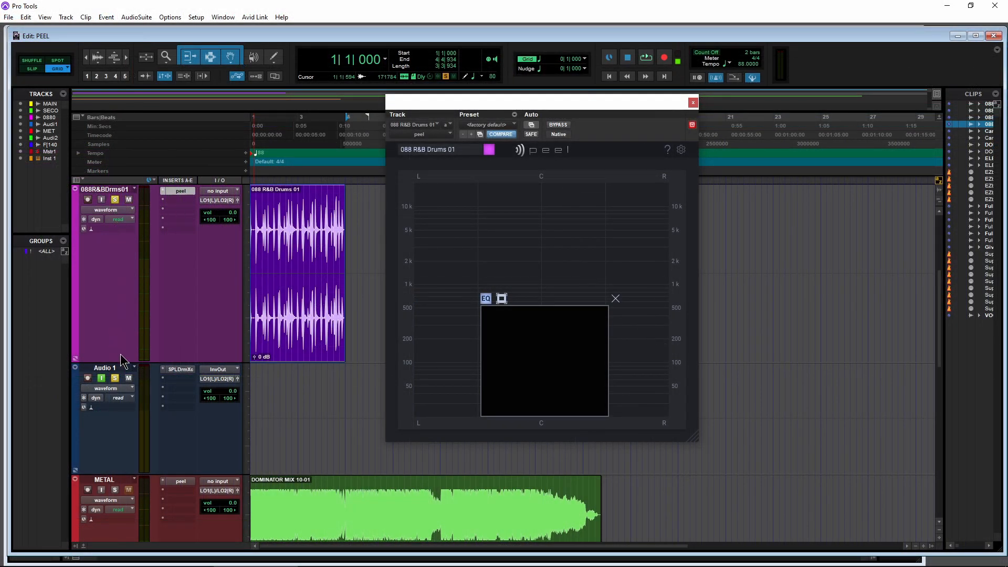
# - In Audio 1's DrumXchanger, switch to the SPL K3 Snare sample and set the dry/wet mix slightly above 50
pyautogui.click(179, 370)
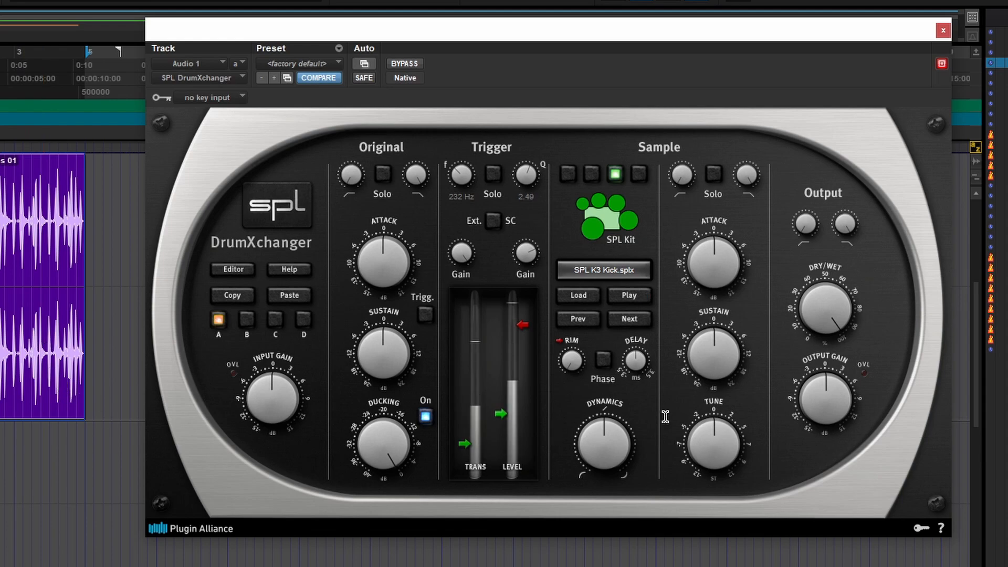
pyautogui.moveTo(825, 321); pyautogui.dragTo(829, 310)
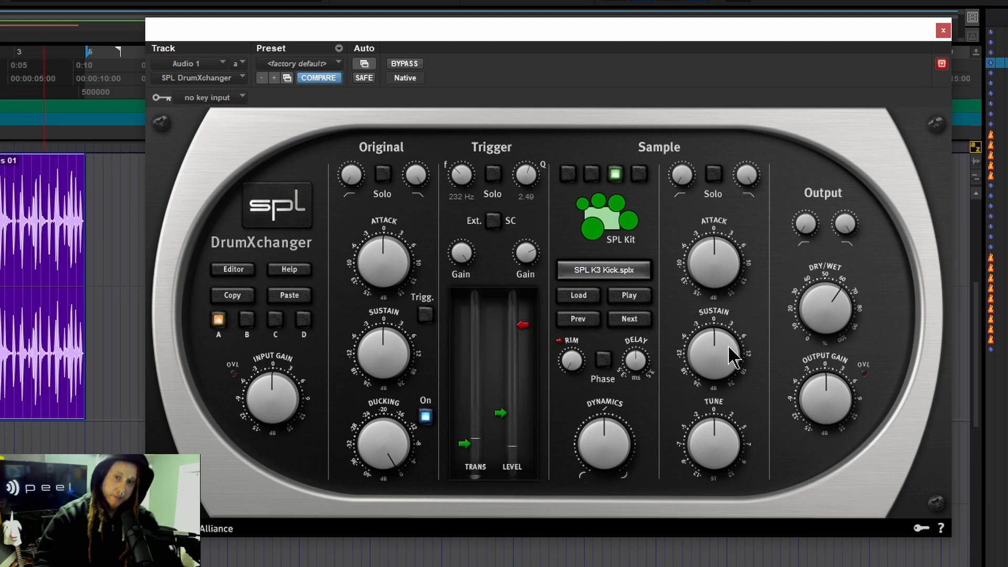
pyautogui.click(601, 235)
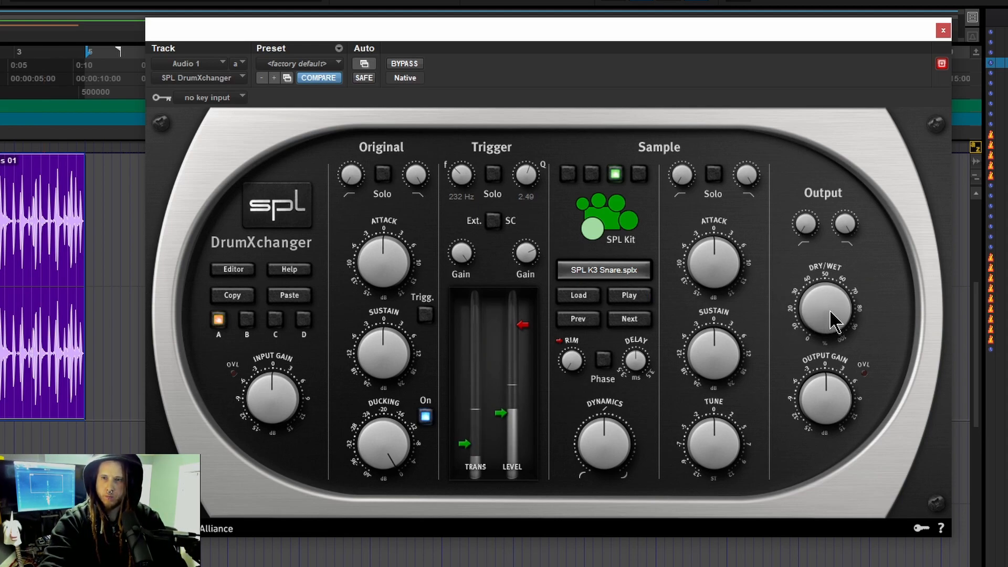
pyautogui.moveTo(832, 303); pyautogui.dragTo(835, 361)
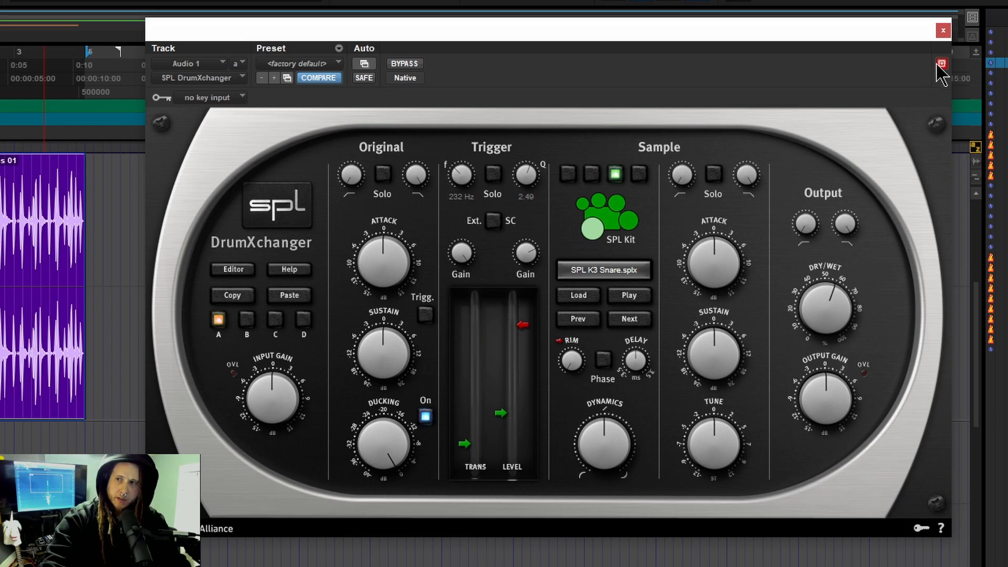
pyautogui.click(942, 31)
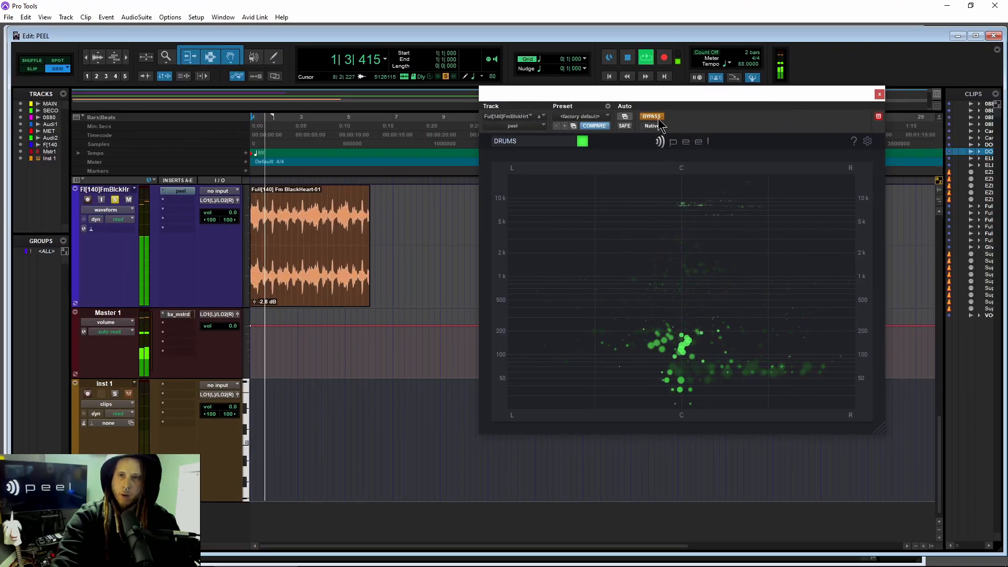
# - Turn off bypass in the DRUMS Peel on the Full[140] Fm BlackHeart track and restart playback
pyautogui.click(652, 116)
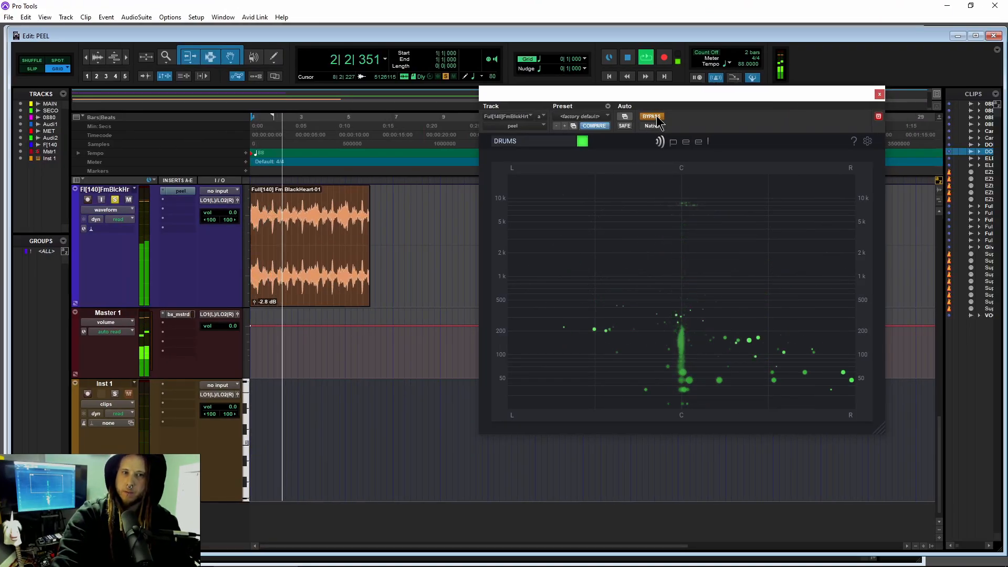
pyautogui.press('space')
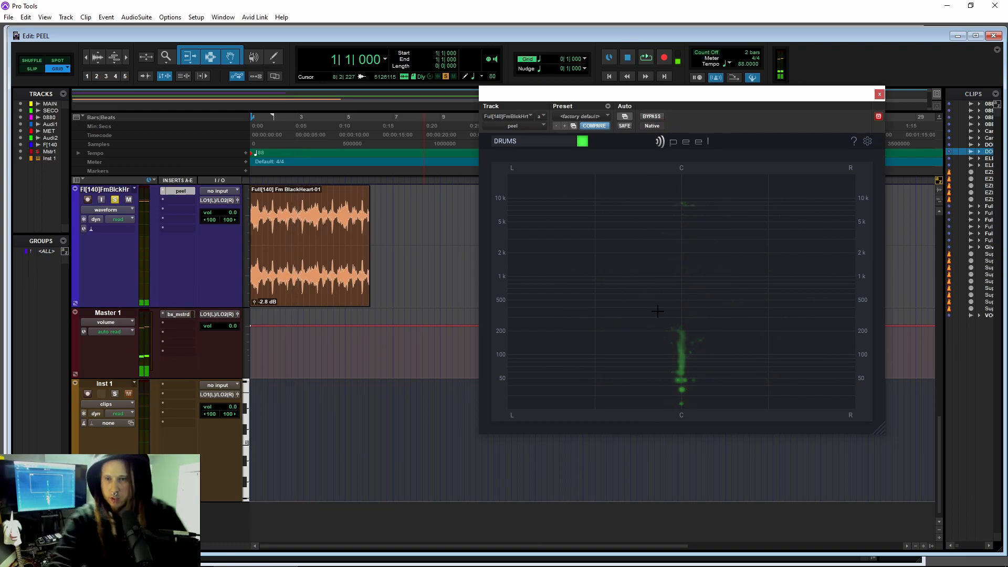
pyautogui.click(658, 311)
pyautogui.press('space')
# - Draw a centred selection in the DRUMS Peel, adjust it to span about 350 Hz to 7 kHz, and narrow its stereo width
pyautogui.moveTo(683, 356); pyautogui.dragTo(755, 242)
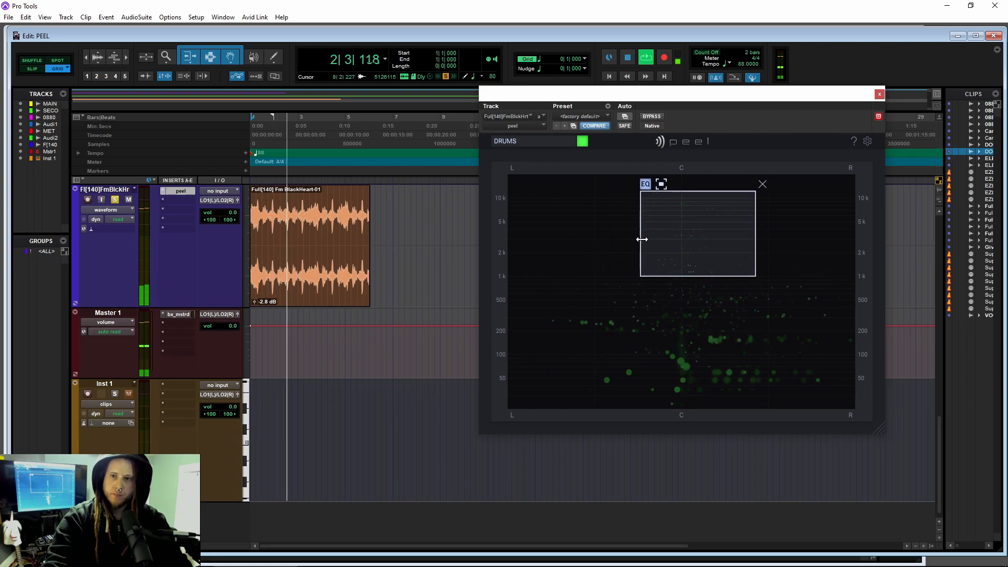
pyautogui.moveTo(641, 238); pyautogui.dragTo(590, 241)
pyautogui.moveTo(689, 231); pyautogui.dragTo(701, 266)
pyautogui.moveTo(686, 226); pyautogui.dragTo(684, 210)
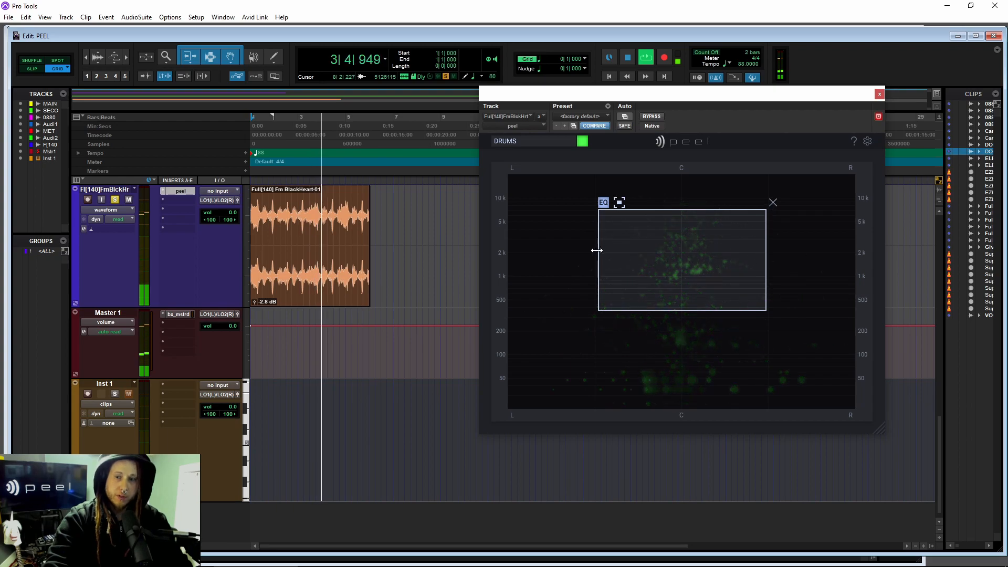
pyautogui.moveTo(598, 249); pyautogui.dragTo(620, 250)
pyautogui.moveTo(765, 251); pyautogui.dragTo(706, 260)
# - Compare removing and isolating the DRUMS Peel selection during playback, and briefly replay the selected Full[140] Fm BlackHeart-01 clip
pyautogui.click(644, 203)
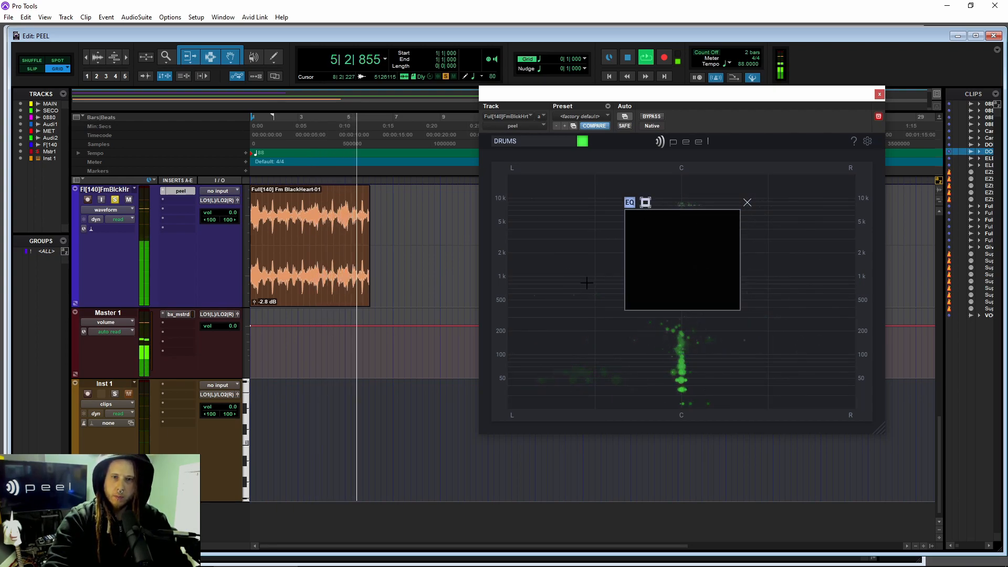
pyautogui.click(648, 206)
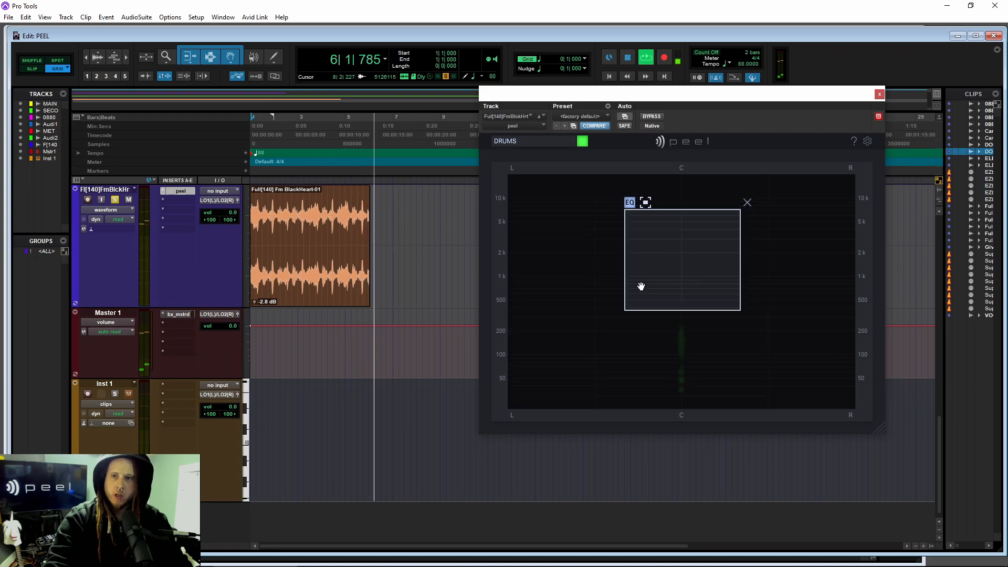
pyautogui.press('space')
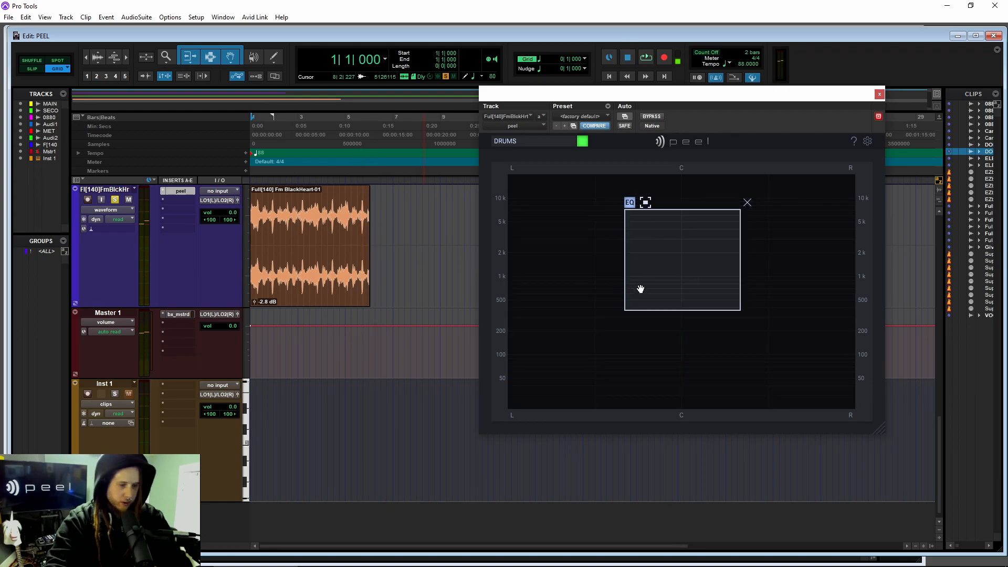
pyautogui.click(318, 287)
pyautogui.press('space')
pyautogui.press('space')
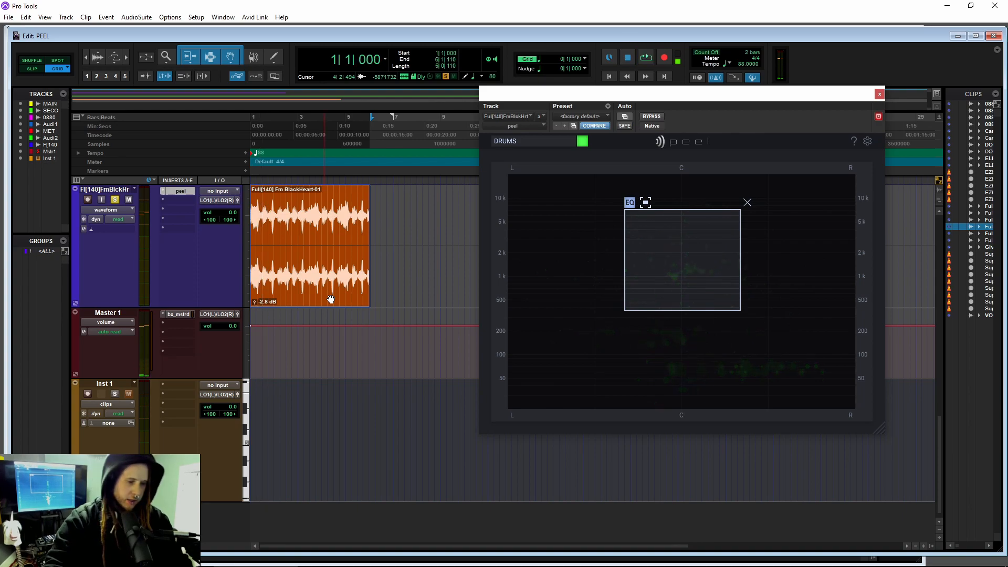
# - Create one new stereo audio track below the Full[140] Fm BlackHeart track
pyautogui.hotkey('ctrl', 'shift', 'n')
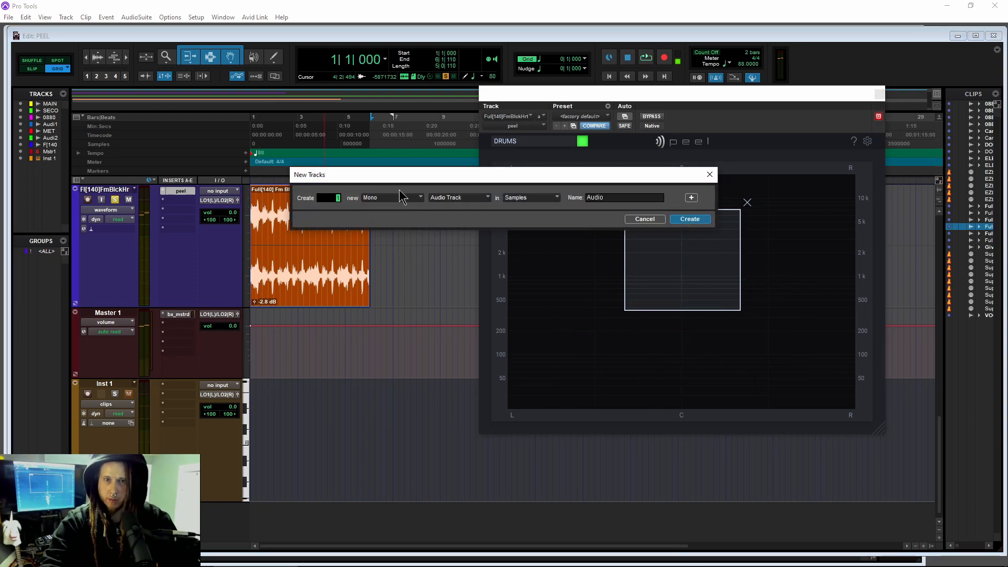
pyautogui.click(402, 197)
pyautogui.click(419, 210)
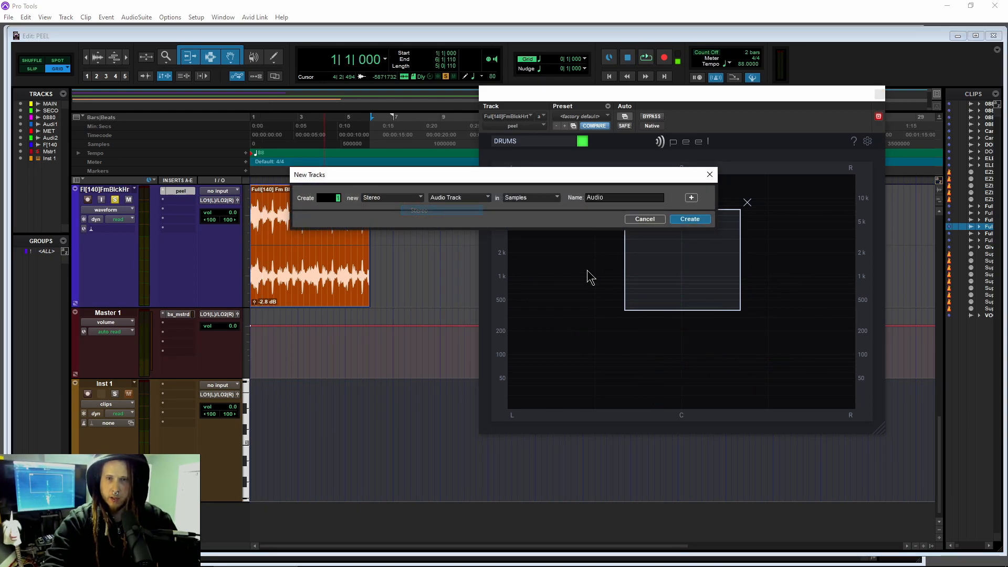
pyautogui.click(689, 219)
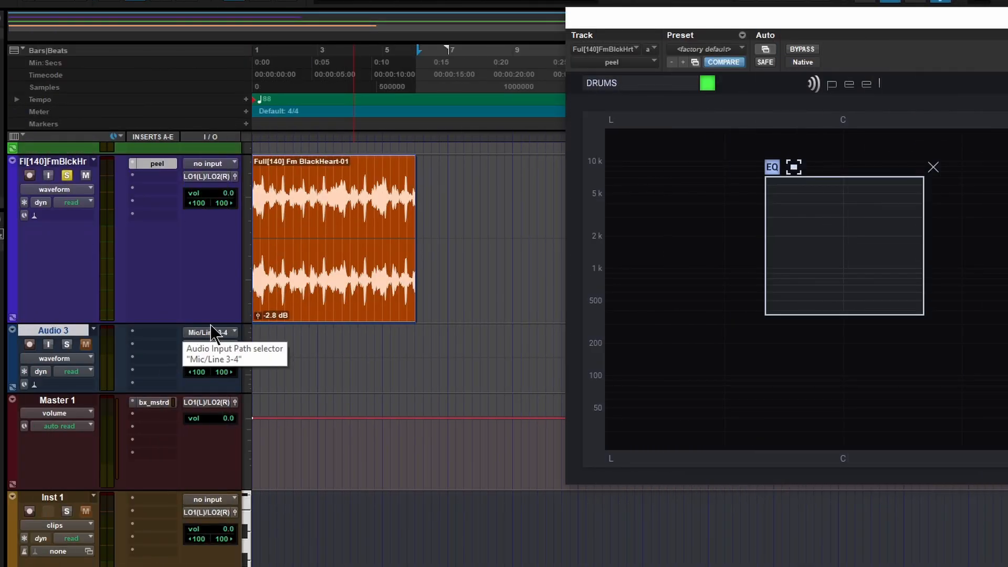
# - Route the Full[140] Fm BlackHeart Peel's InvOut into the new track, solo that track, and enable its input monitoring
pyautogui.click(216, 332)
pyautogui.moveTo(266, 401)
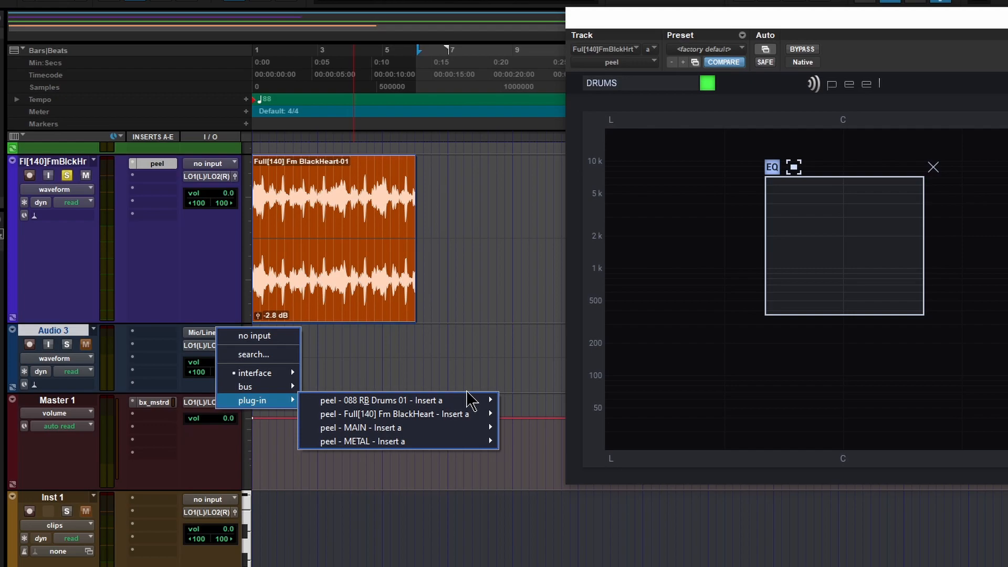
pyautogui.click(514, 414)
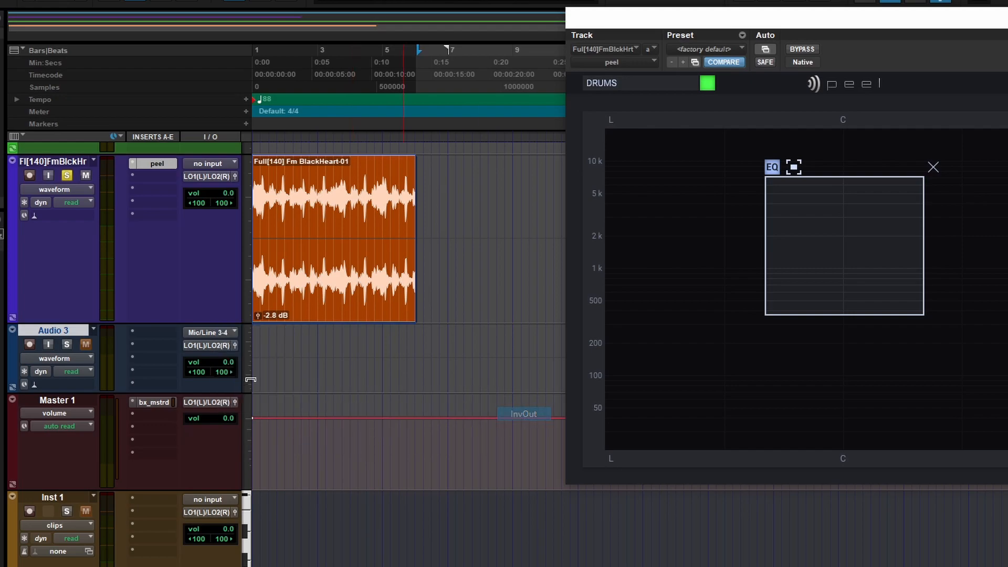
pyautogui.click(66, 344)
pyautogui.click(46, 341)
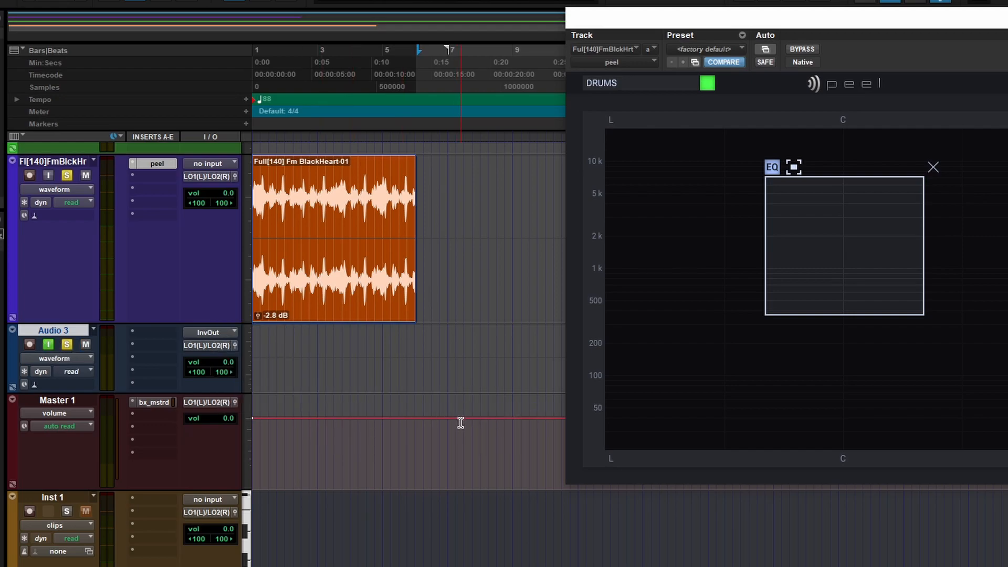
# - Play back the Peel inverse output on Audio 3, toggling the Full[140] Fm BlackHeart track's solo to compare it with the processed original
pyautogui.press('space')
pyautogui.click(66, 175)
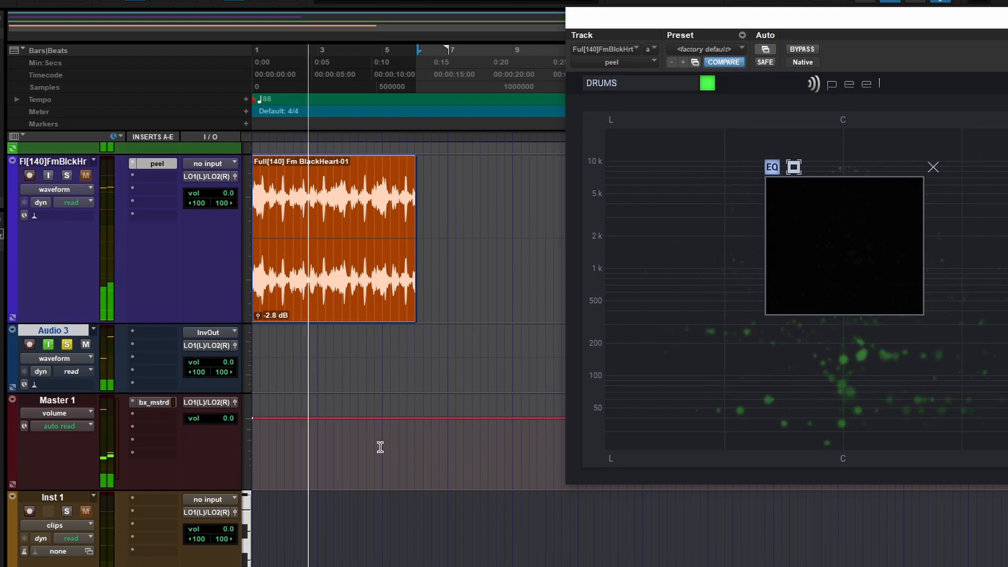
pyautogui.press('space')
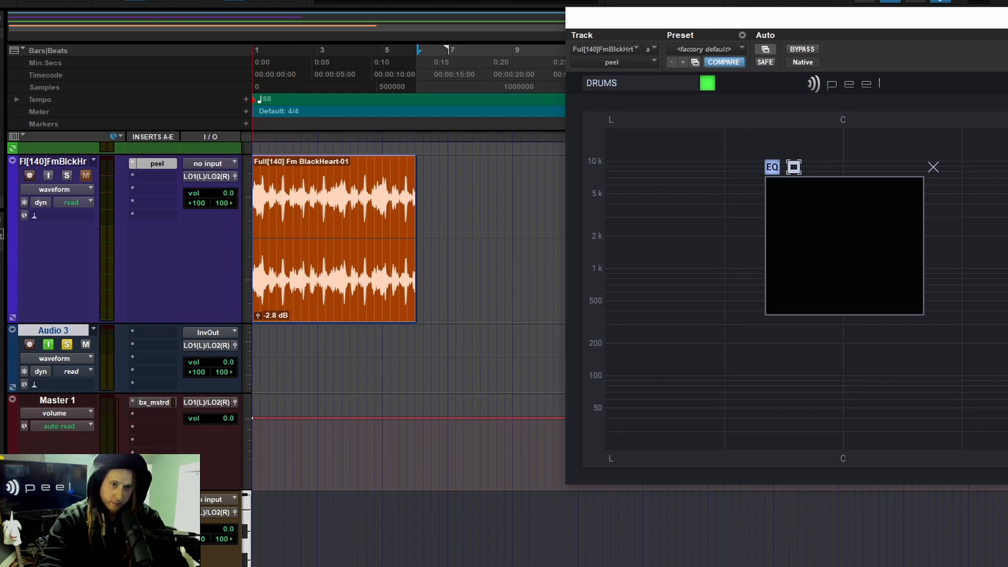
pyautogui.click(67, 175)
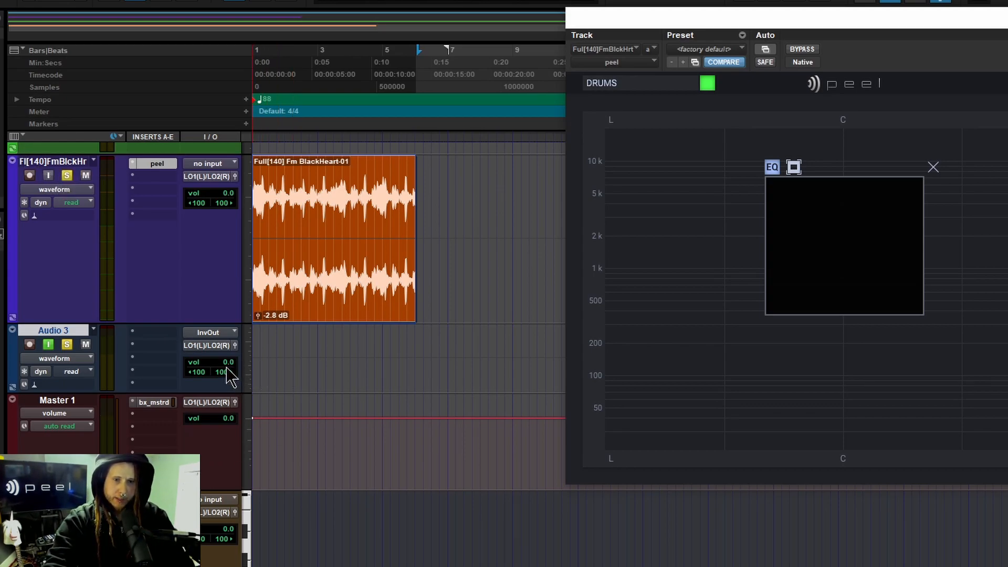
# - Set the Audio 3 volume to -2.6 dB, and try different right-pan positions during playback before restoring the right pan to 100
pyautogui.press('space')
pyautogui.moveTo(229, 362)
pyautogui.mouseDown()
pyautogui.moveTo(229, 371)
pyautogui.moveTo(227, 351)
pyautogui.moveTo(227, 366)
pyautogui.mouseUp()
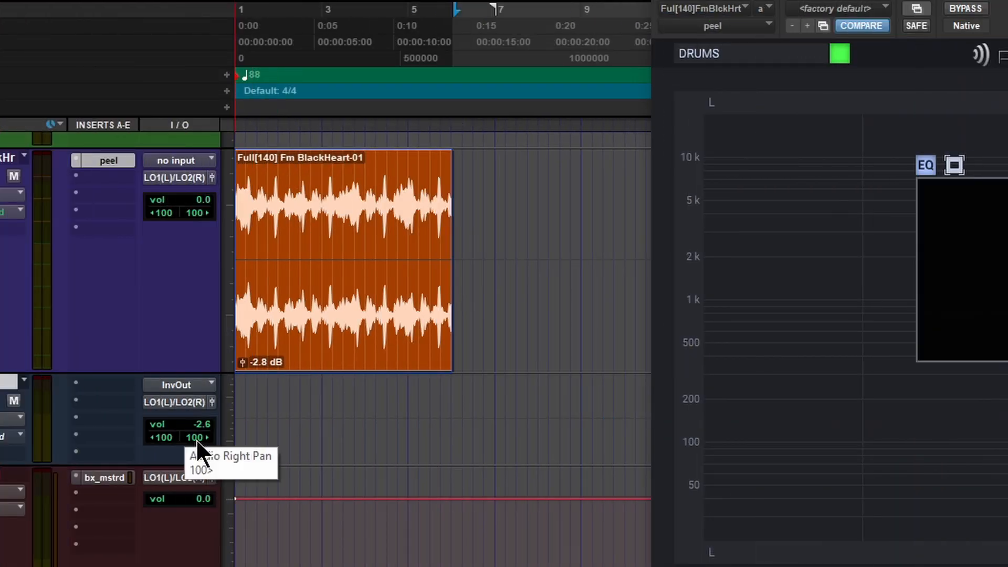
pyautogui.moveTo(196, 439)
pyautogui.mouseDown()
pyautogui.moveTo(150, 443)
pyautogui.moveTo(201, 442)
pyautogui.mouseUp()
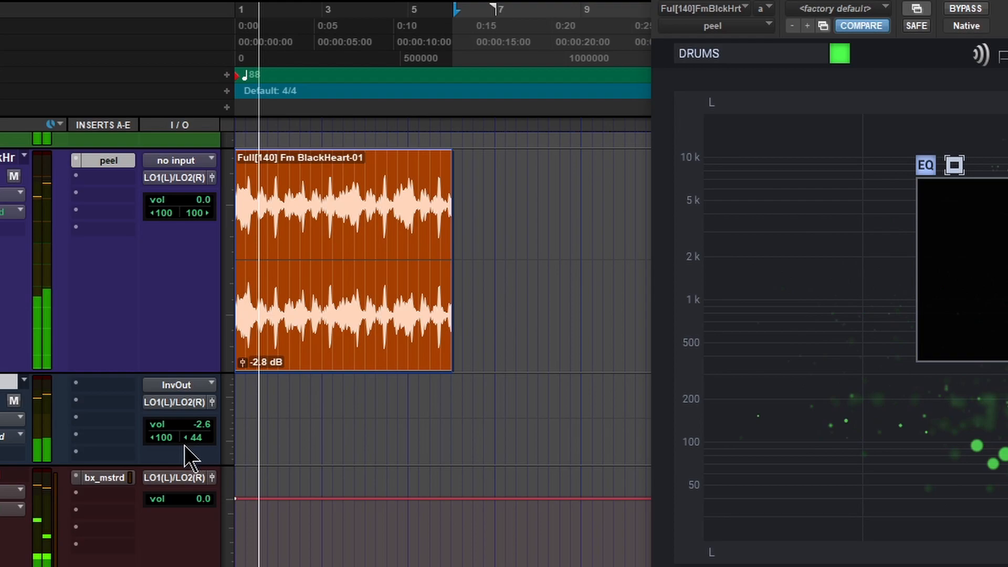
pyautogui.click(201, 427)
pyautogui.click(190, 438)
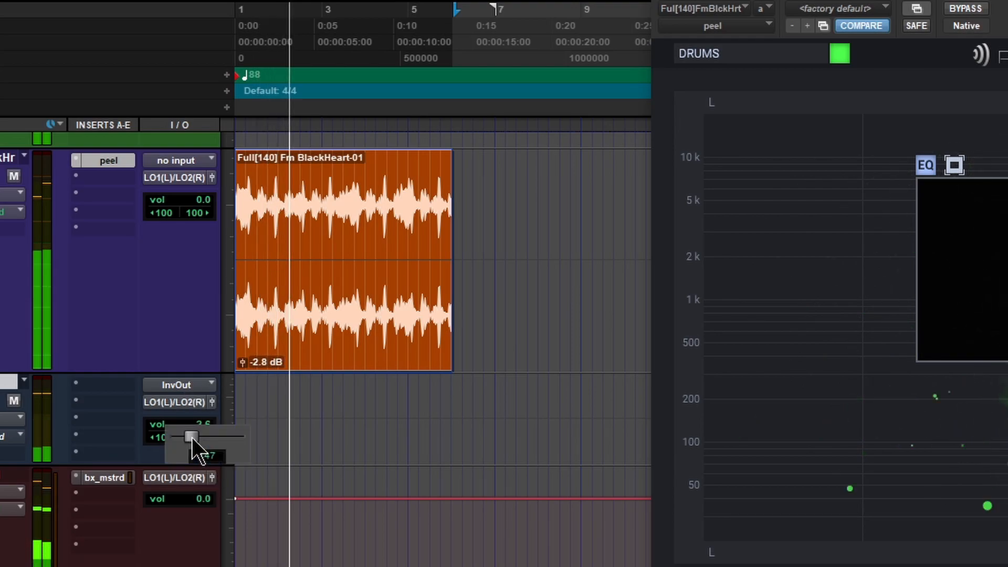
pyautogui.moveTo(164, 437); pyautogui.dragTo(120, 435)
pyautogui.keyDown('alt'); pyautogui.click(195, 438); pyautogui.keyUp('alt')
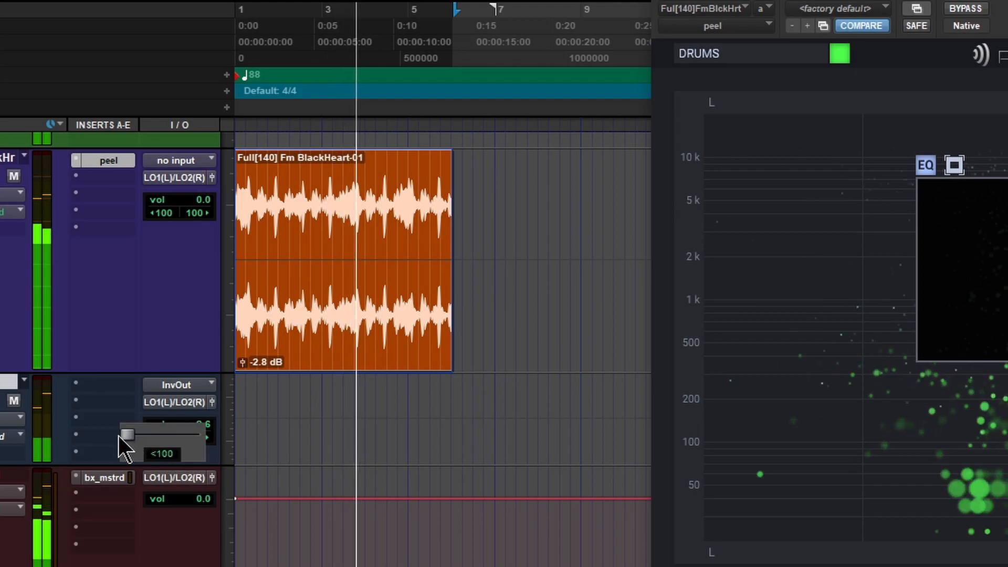
pyautogui.press('space')
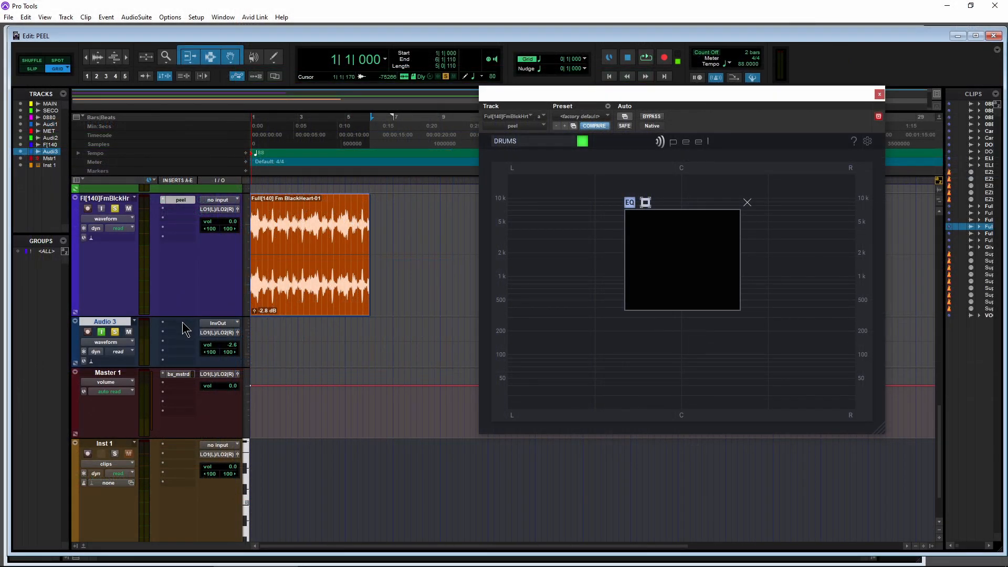
# - Insert the BABY Audio Spaced Out stereo plug-in in the first insert slot of Audio 3
pyautogui.click(182, 322)
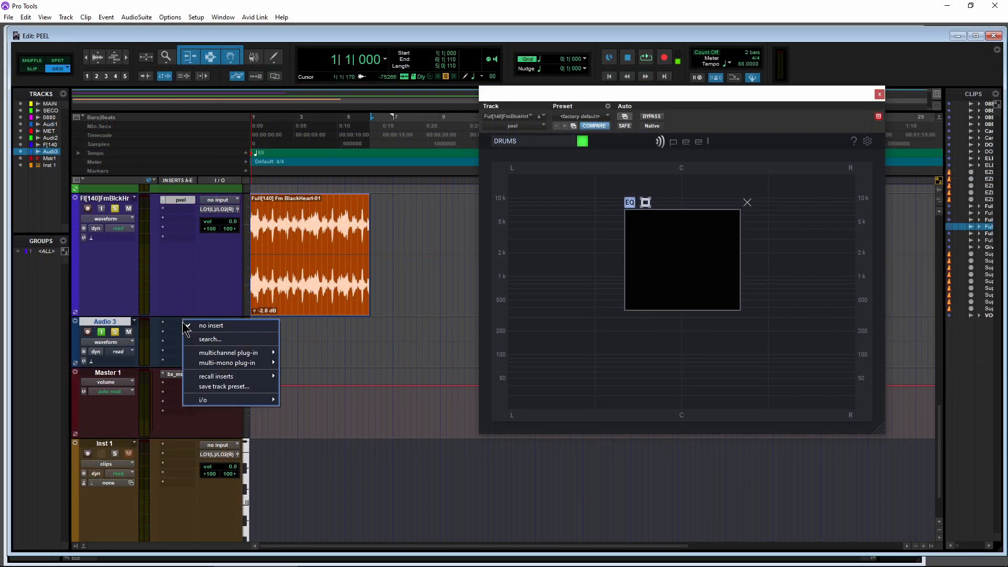
pyautogui.moveTo(233, 354)
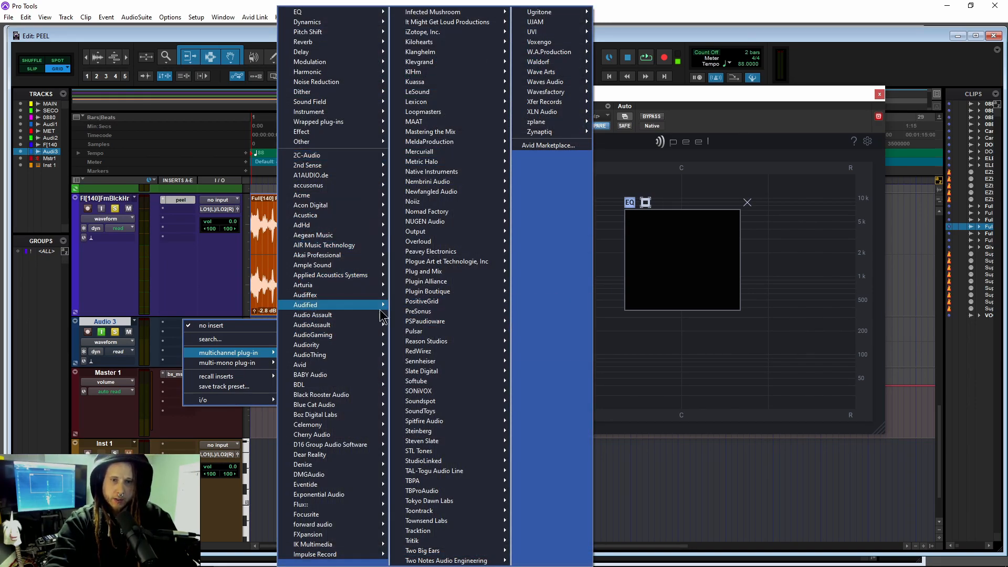
pyautogui.moveTo(355, 377)
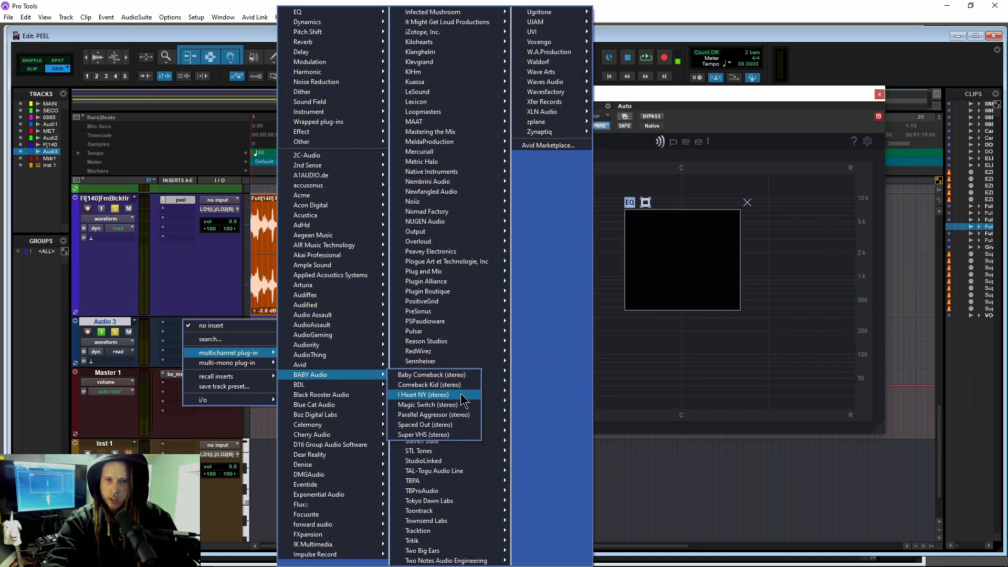
pyautogui.click(425, 424)
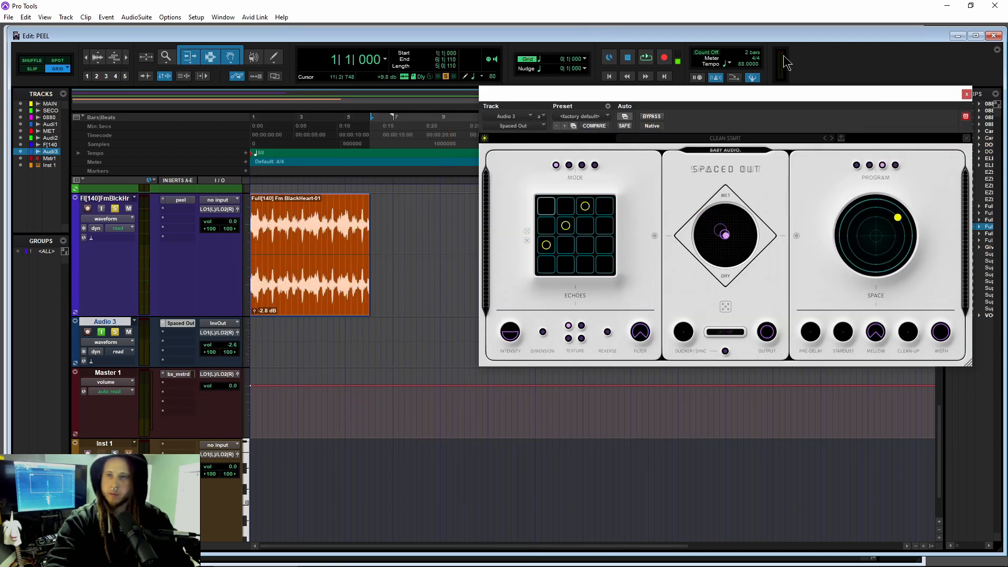
pyautogui.moveTo(773, 95); pyautogui.dragTo(712, 103)
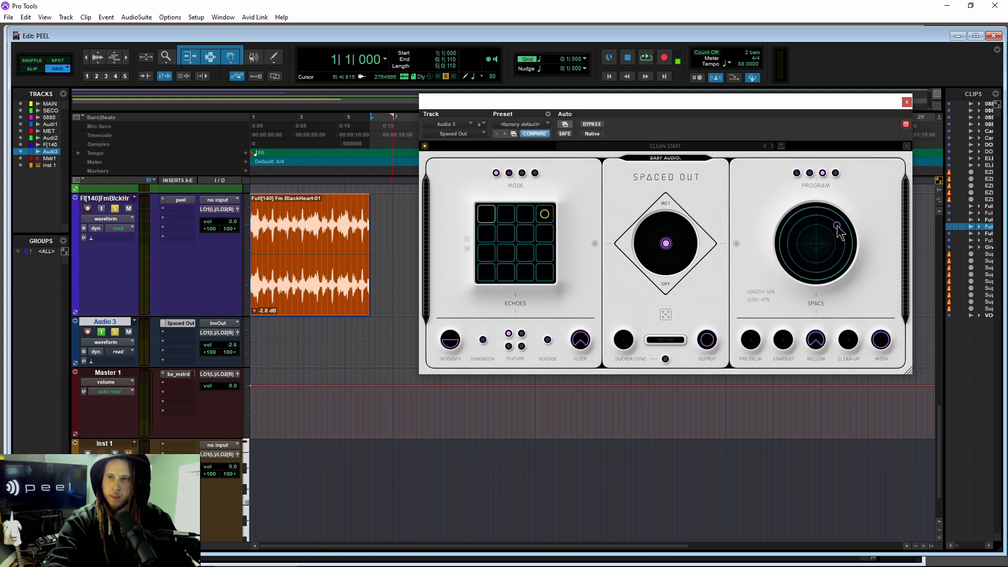
# - During playback, adjust Spaced Out's intensity, wet/dry blend and space position, and set the Audio 3 volume to 0.0 dB
pyautogui.press('space')
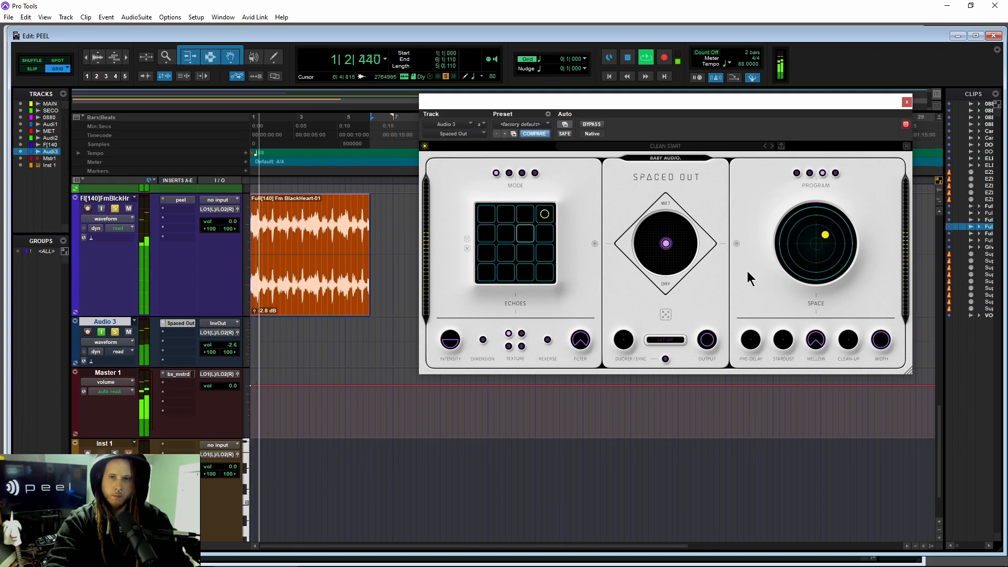
pyautogui.moveTo(456, 341); pyautogui.dragTo(456, 335)
pyautogui.moveTo(666, 243); pyautogui.dragTo(673, 255)
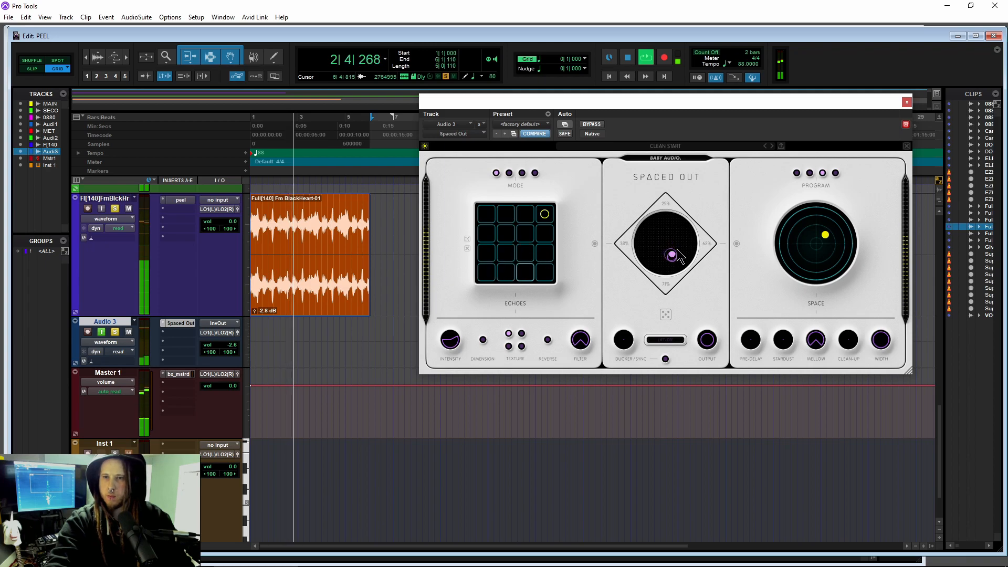
pyautogui.moveTo(825, 235); pyautogui.dragTo(827, 239)
pyautogui.moveTo(233, 385); pyautogui.dragTo(236, 352)
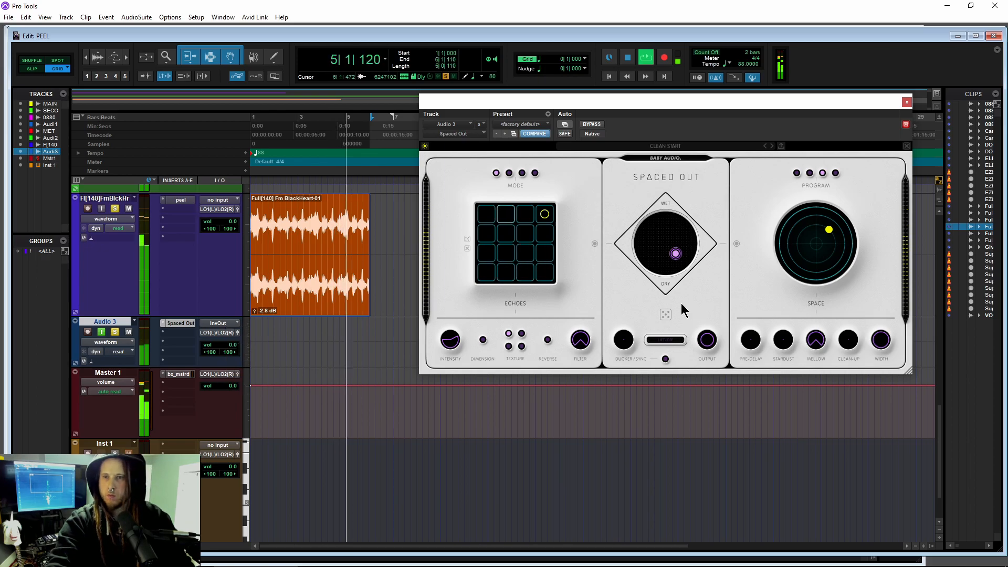
pyautogui.moveTo(678, 256); pyautogui.dragTo(676, 254)
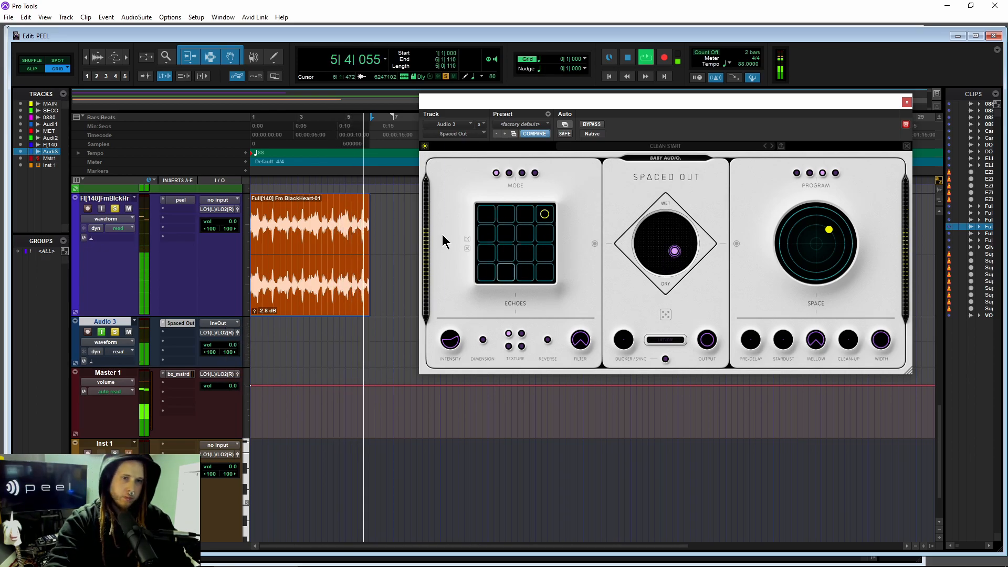
pyautogui.press('space')
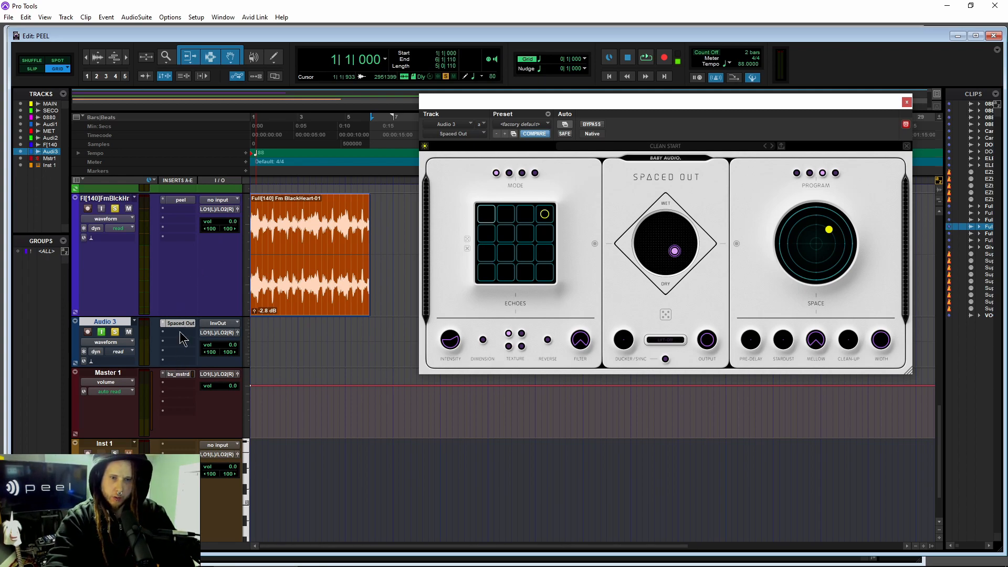
pyautogui.click(181, 200)
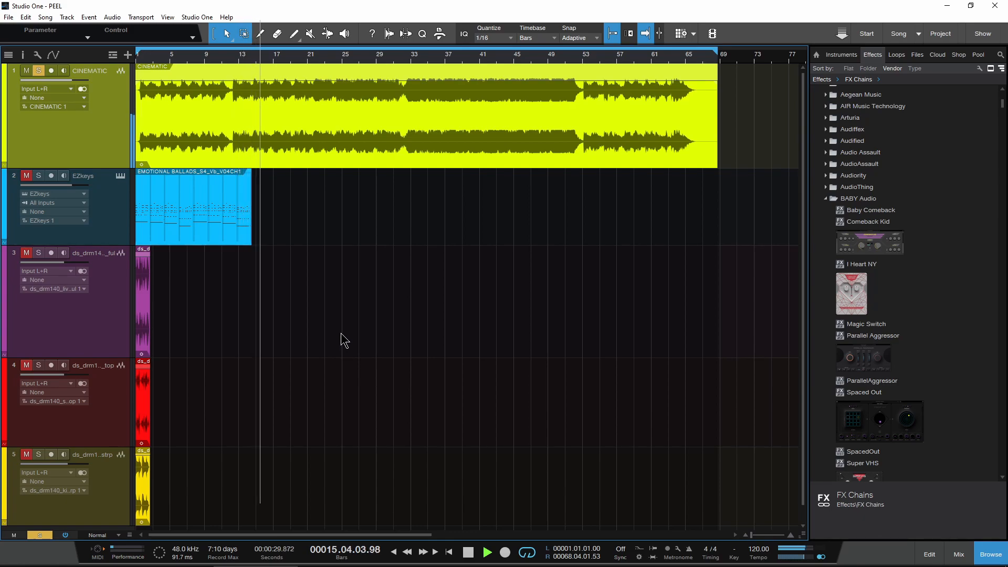
# - In Studio One, open Peel on the CINEMATIC track and lower the upper frequency limit of its full-width selection during playback
pyautogui.press('space')
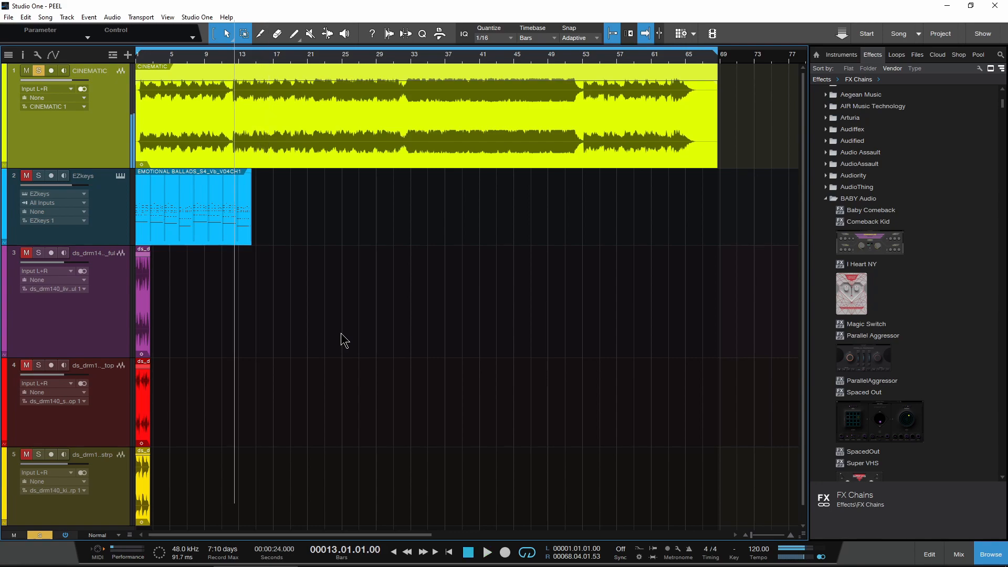
pyautogui.doubleClick(14, 69)
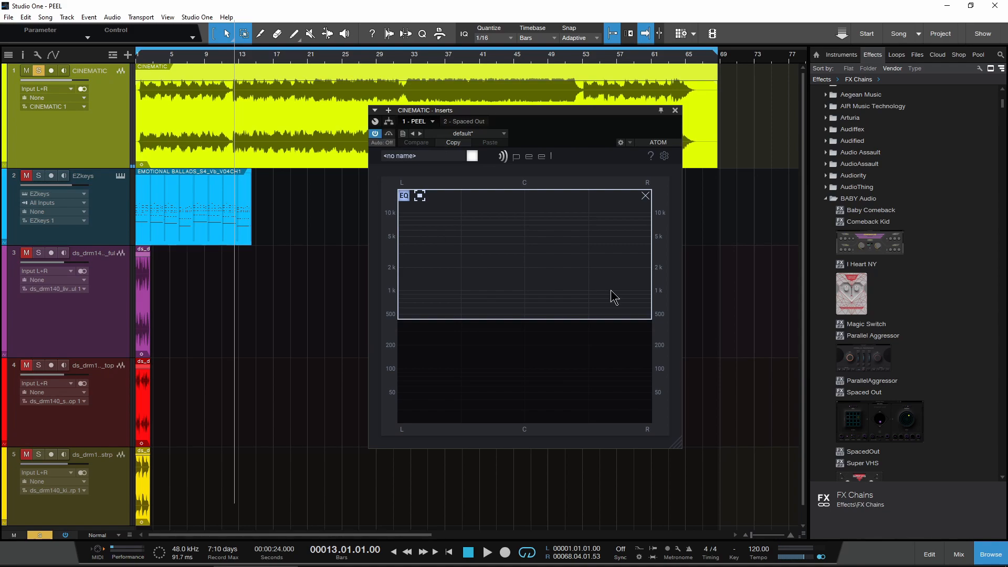
pyautogui.press('space')
pyautogui.moveTo(507, 191); pyautogui.dragTo(504, 279)
pyautogui.press('space')
pyautogui.moveTo(515, 241); pyautogui.dragTo(515, 285)
# - Compare removing and isolating the CINEMATIC Peel selection, and shift the band down to a lower limit of about 274 Hz
pyautogui.click(419, 272)
pyautogui.moveTo(468, 319)
pyautogui.mouseDown()
pyautogui.moveTo(477, 220)
pyautogui.moveTo(466, 299)
pyautogui.moveTo(483, 309)
pyautogui.mouseUp()
pyautogui.click(418, 252)
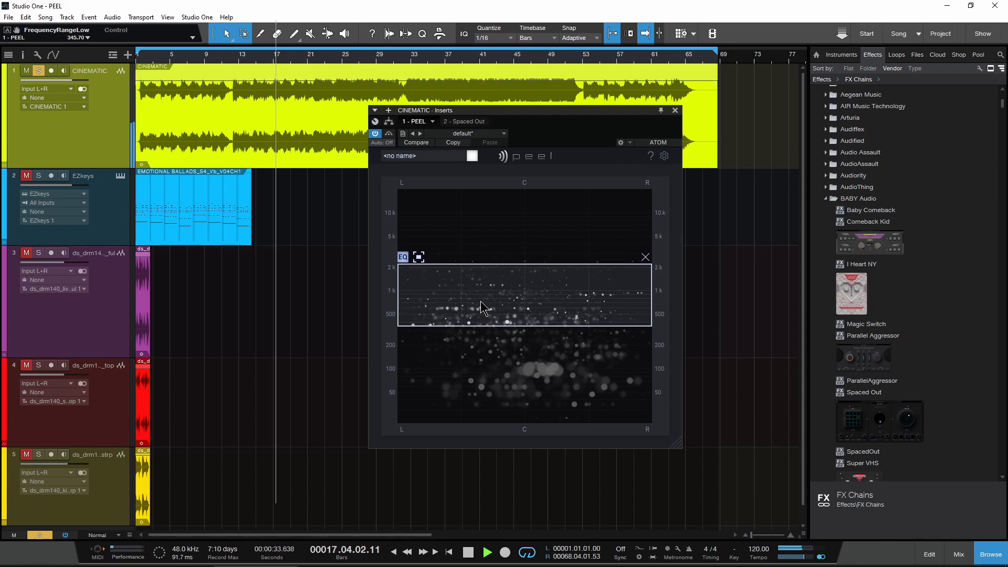
pyautogui.moveTo(483, 309); pyautogui.dragTo(481, 316)
pyautogui.press('space')
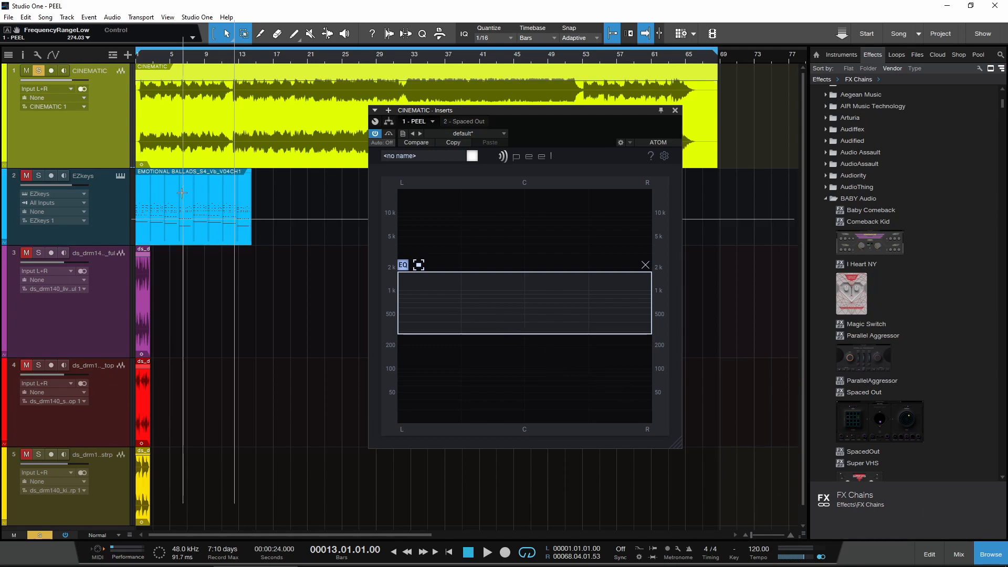
# - Add one stereo audio track below CINEMATIC and set its input to the CINEMATIC track
pyautogui.press('t')
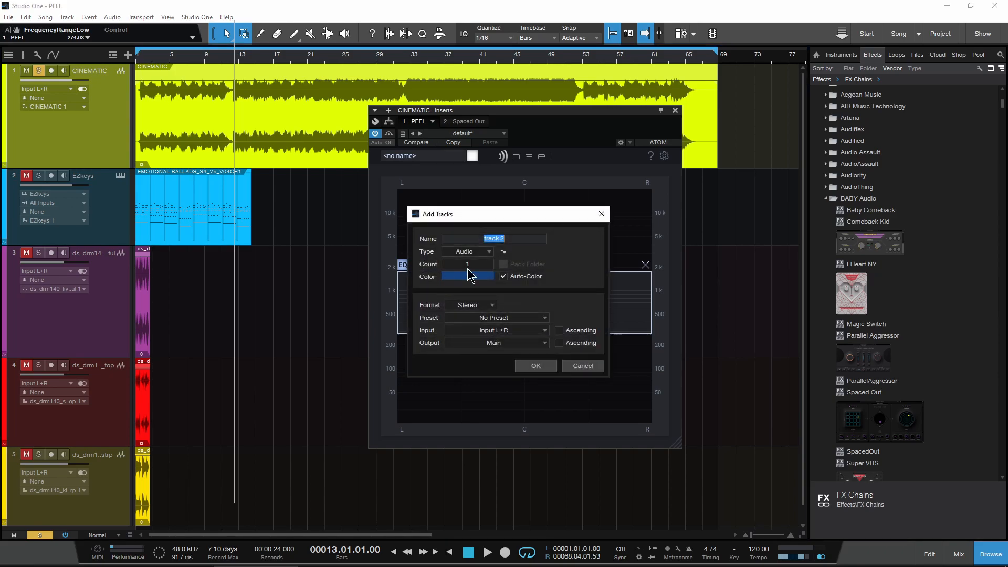
pyautogui.click(532, 366)
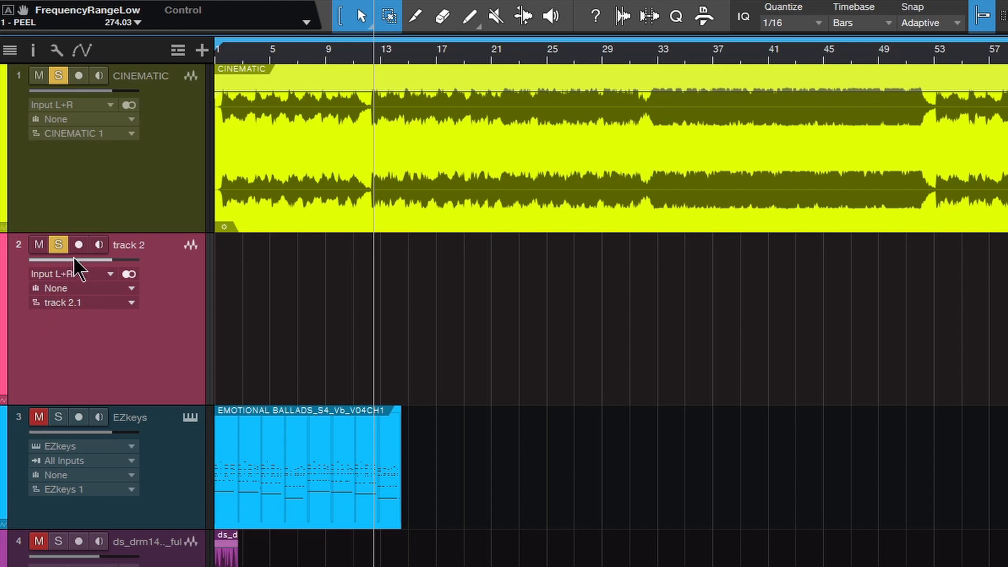
pyautogui.click(79, 274)
pyautogui.click(108, 358)
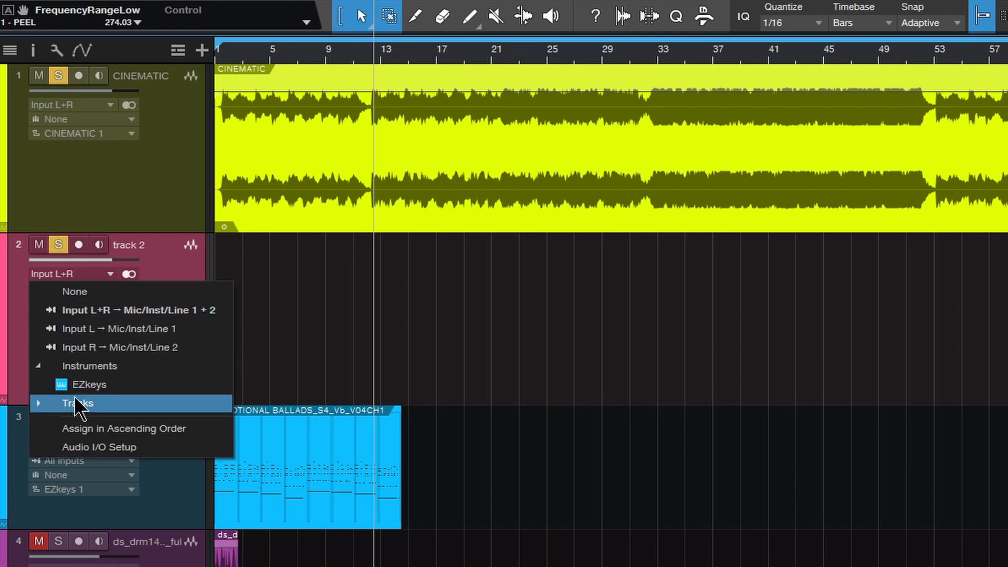
pyautogui.click(69, 403)
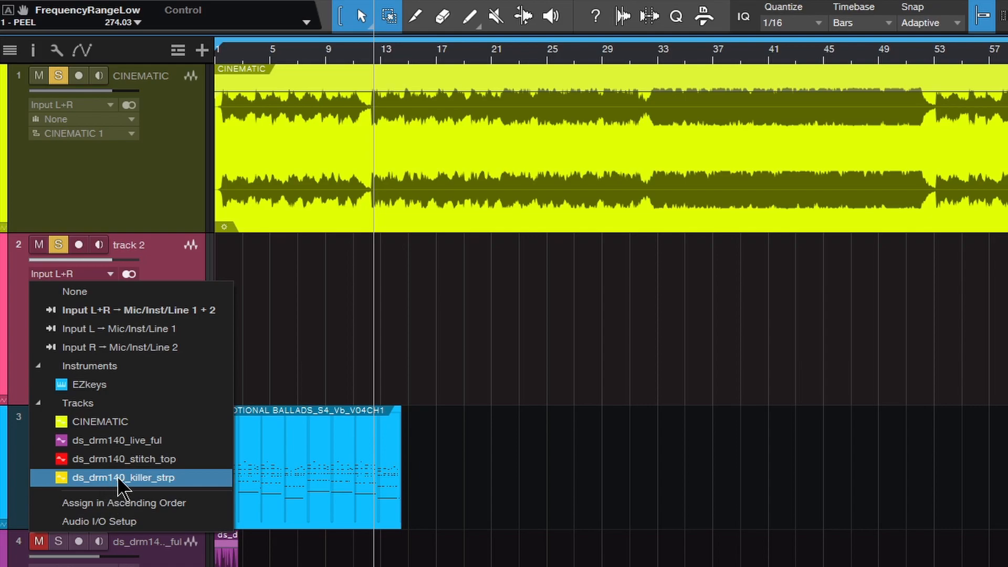
pyautogui.click(128, 427)
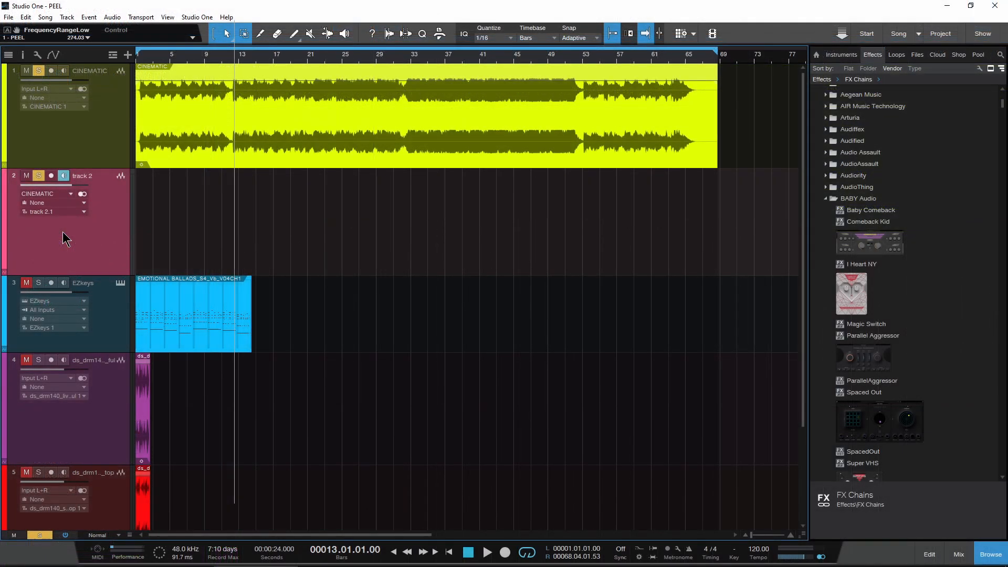
# - Play the routed CINEMATIC signal through the new track, turn off its input monitoring, and delete the track
pyautogui.press('space')
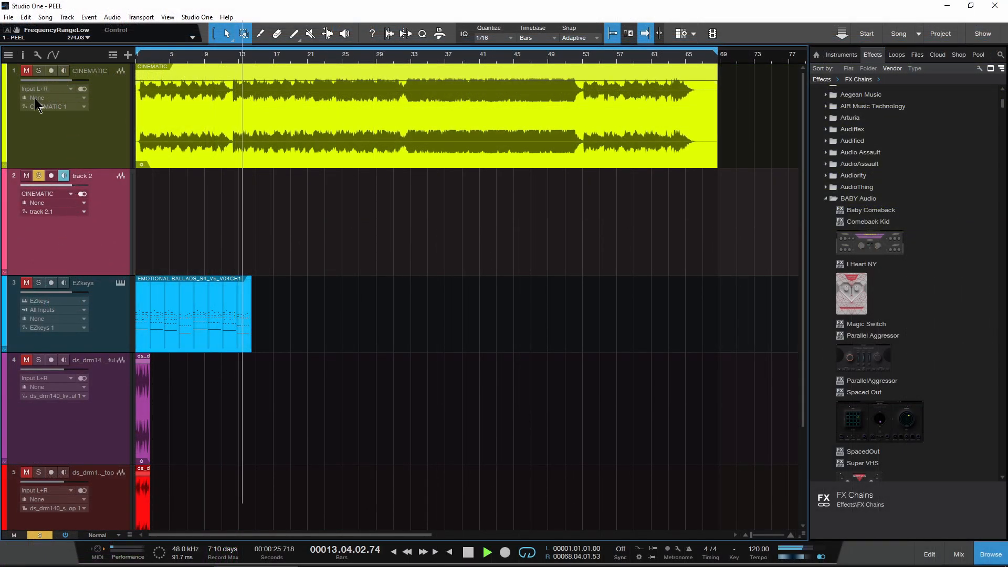
pyautogui.press('space')
pyautogui.click(64, 177)
pyautogui.click(39, 176)
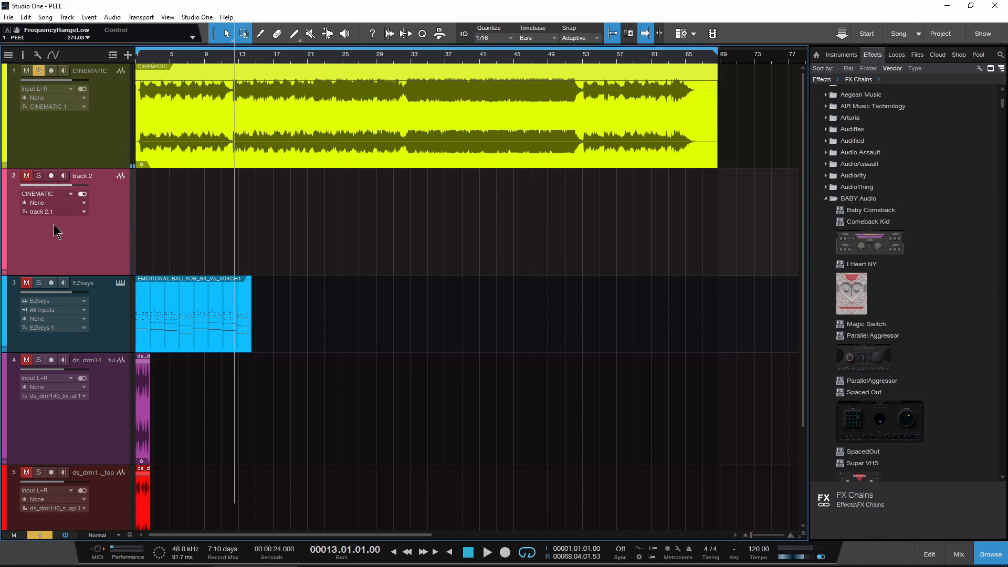
pyautogui.press('Delete')
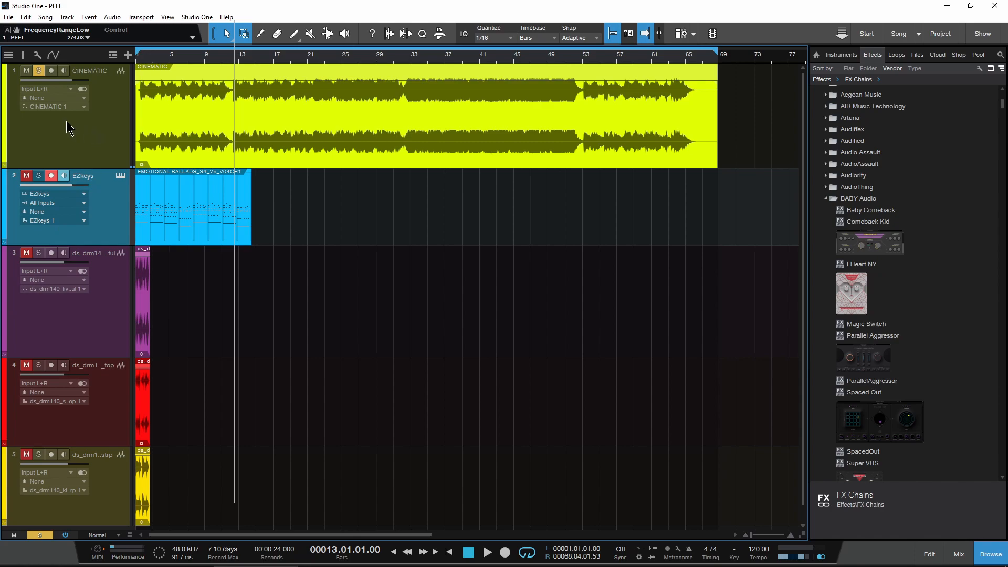
# - Duplicate the CINEMATIC track complete with its inserts, and open Peel on the copy
pyautogui.doubleClick(14, 82)
pyautogui.click(675, 110)
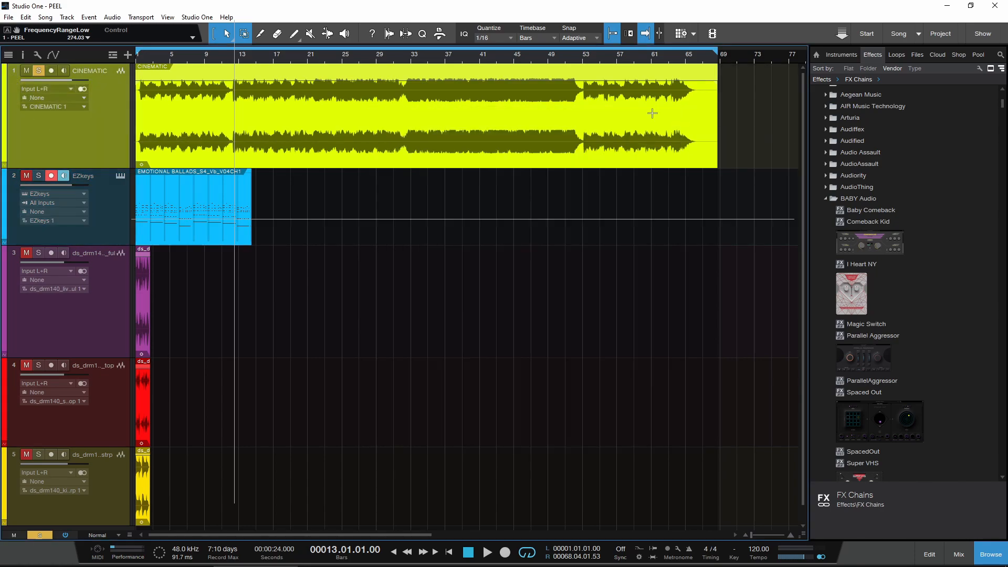
pyautogui.rightClick(92, 128)
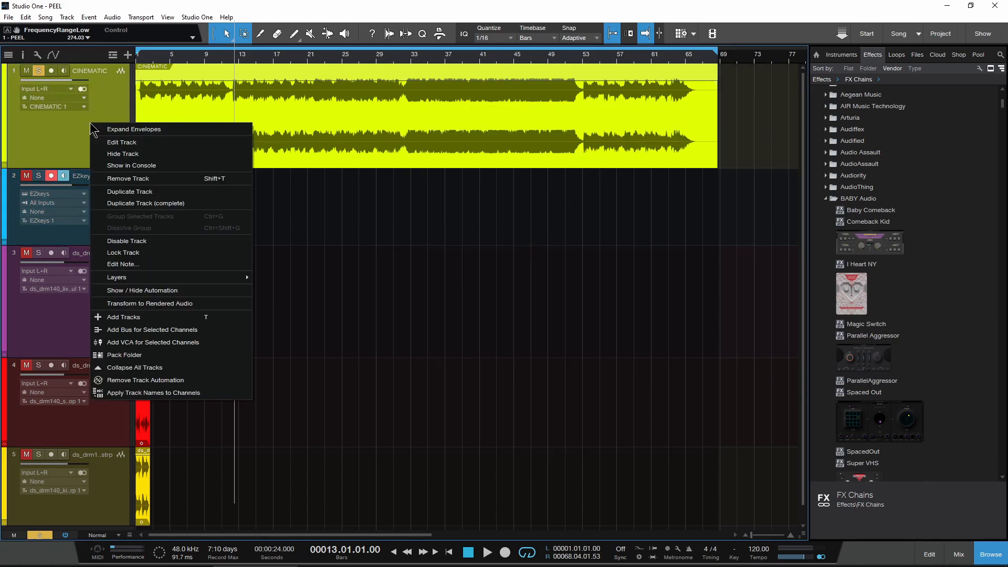
pyautogui.click(162, 205)
pyautogui.moveTo(113, 199); pyautogui.dragTo(102, 291)
pyautogui.scroll(-3, 5, 240)
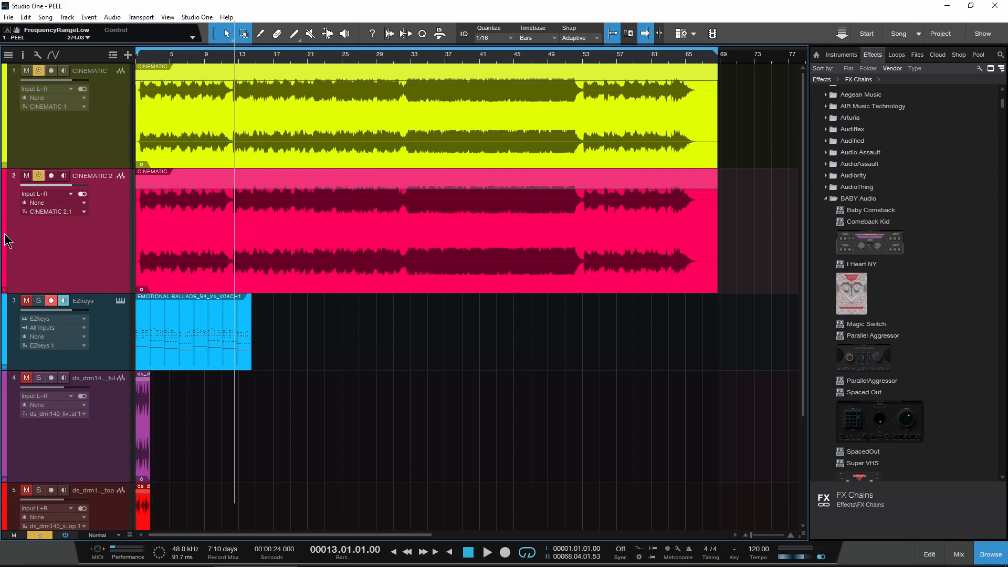
pyautogui.doubleClick(15, 181)
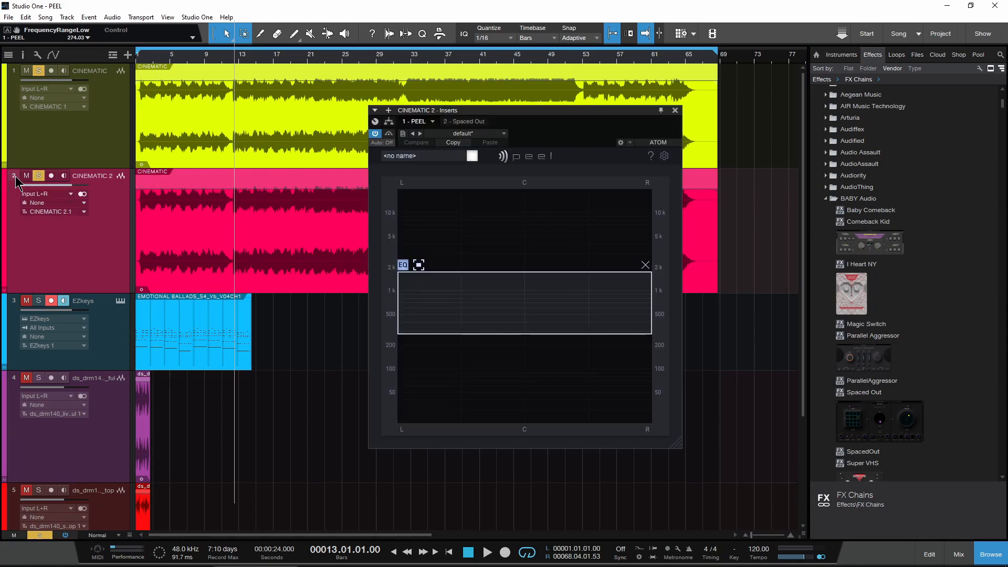
# - Invert the Peel selection on CINEMATIC 2 and play it together with CINEMATIC
pyautogui.moveTo(608, 113); pyautogui.dragTo(710, 132)
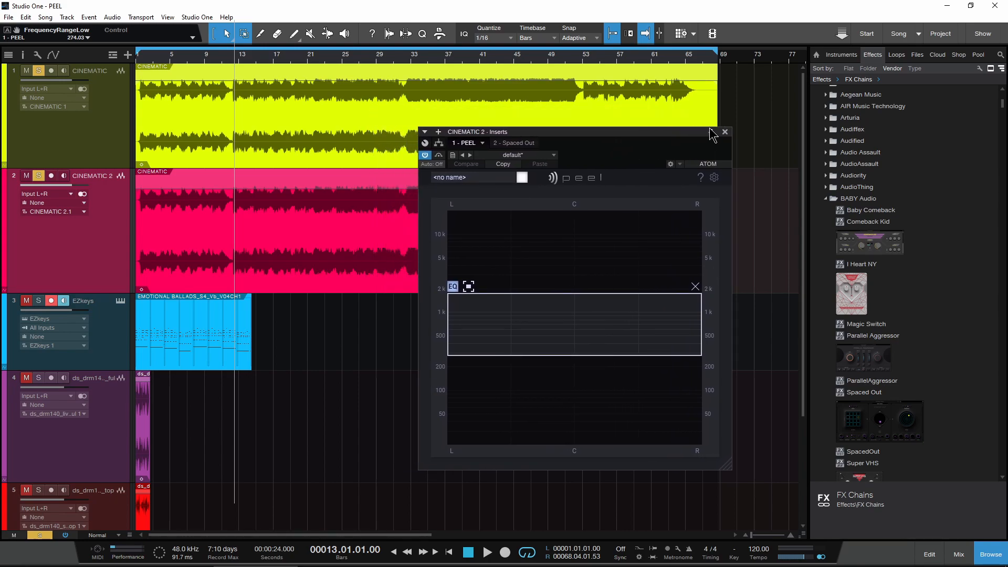
pyautogui.click(468, 287)
pyautogui.press('space')
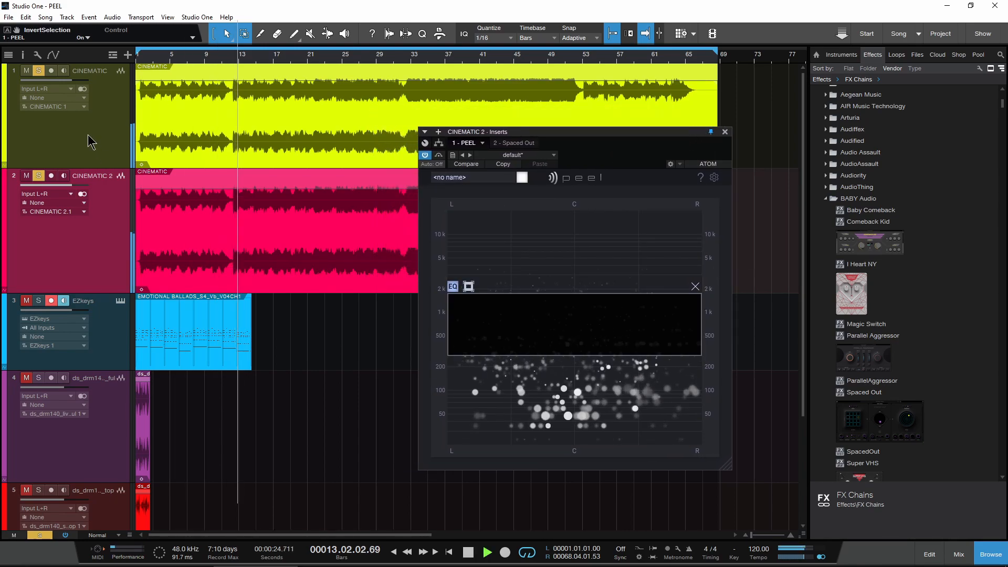
pyautogui.press('space')
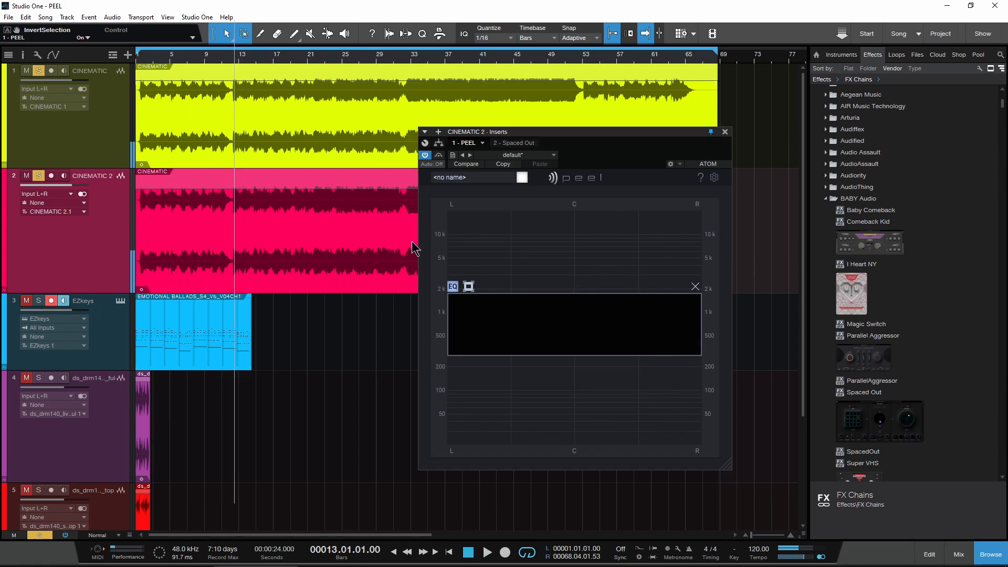
pyautogui.press('space')
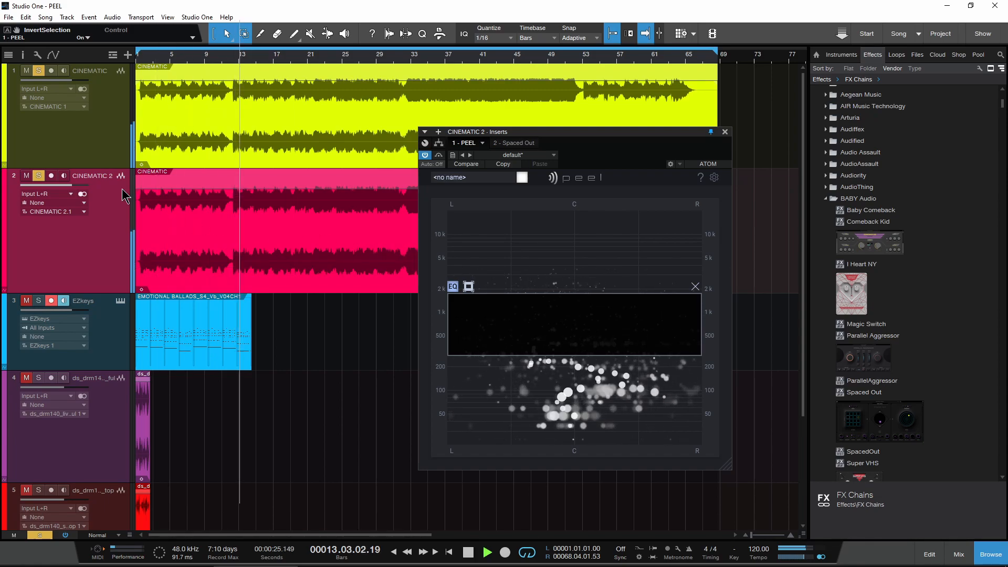
pyautogui.press('space')
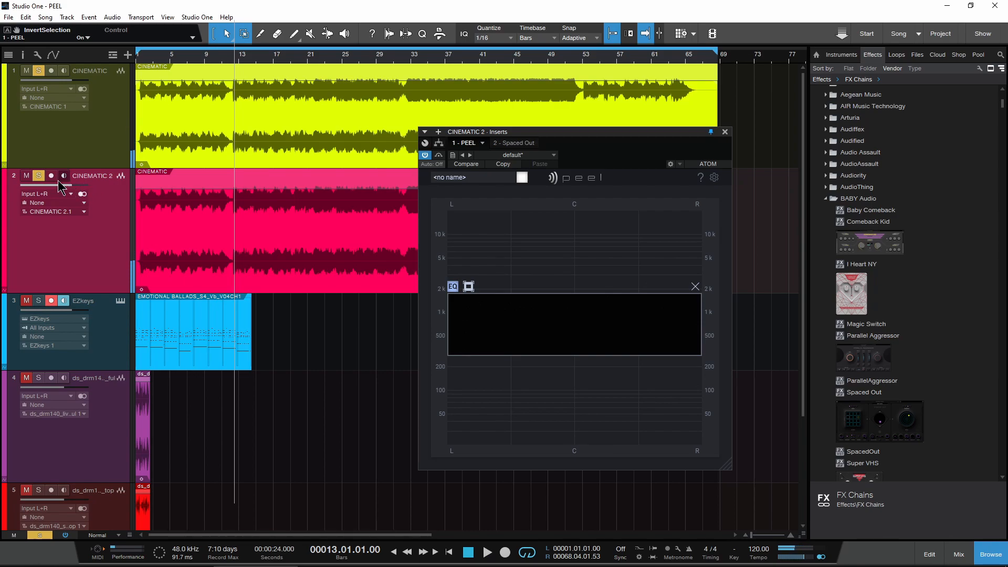
# - Audition CINEMATIC and CINEMATIC 2 separately in solo with their Peel windows in view, and solo both tracks again
pyautogui.press('space')
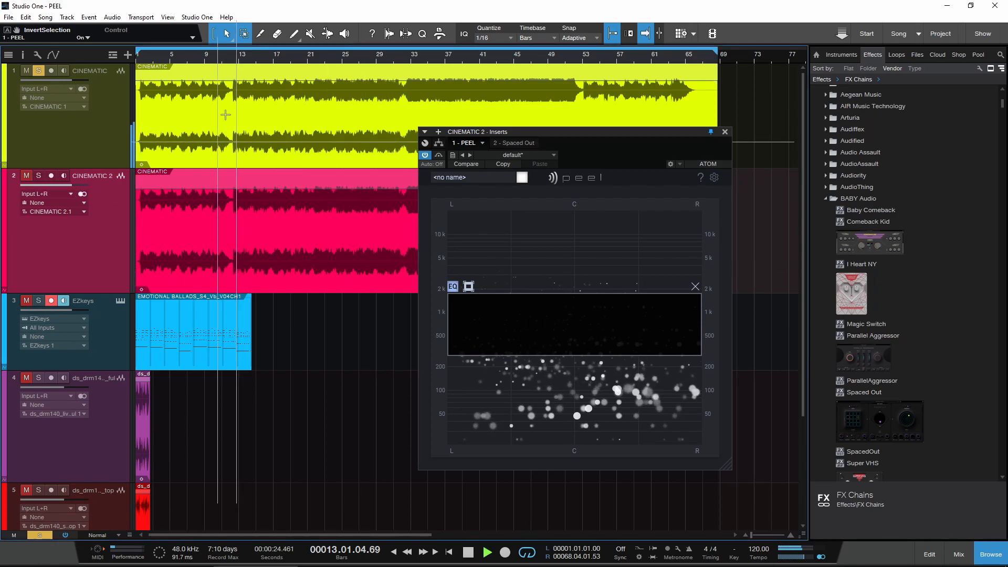
pyautogui.click(121, 71)
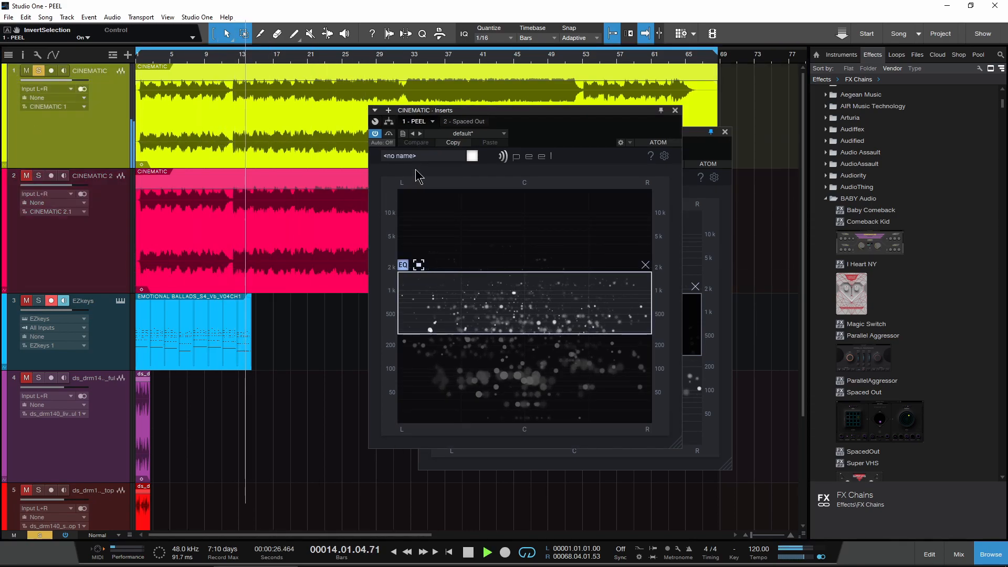
pyautogui.press('space')
pyautogui.click(39, 176)
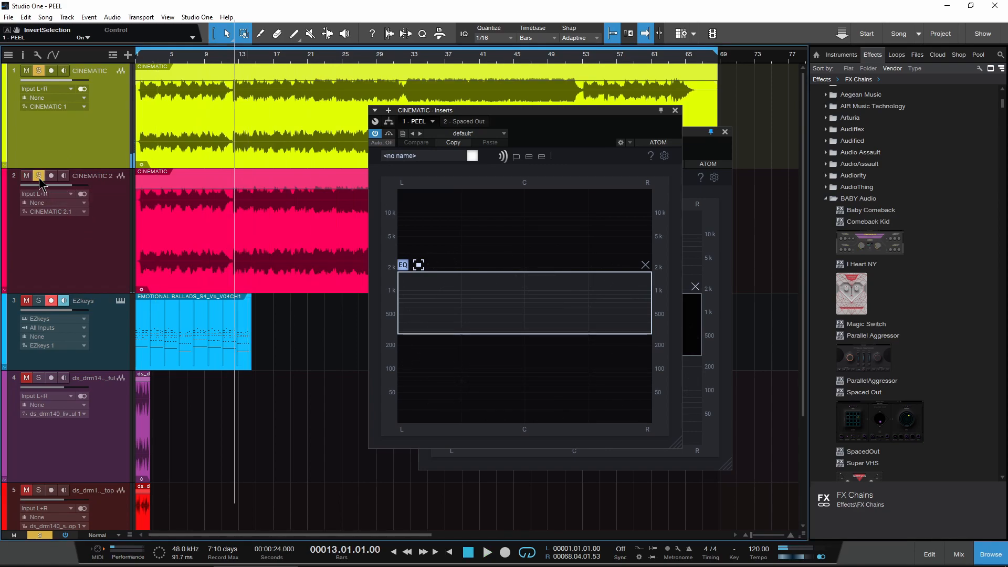
pyautogui.click(39, 72)
pyautogui.press('space')
pyautogui.click(702, 147)
pyautogui.moveTo(635, 129); pyautogui.dragTo(541, 71)
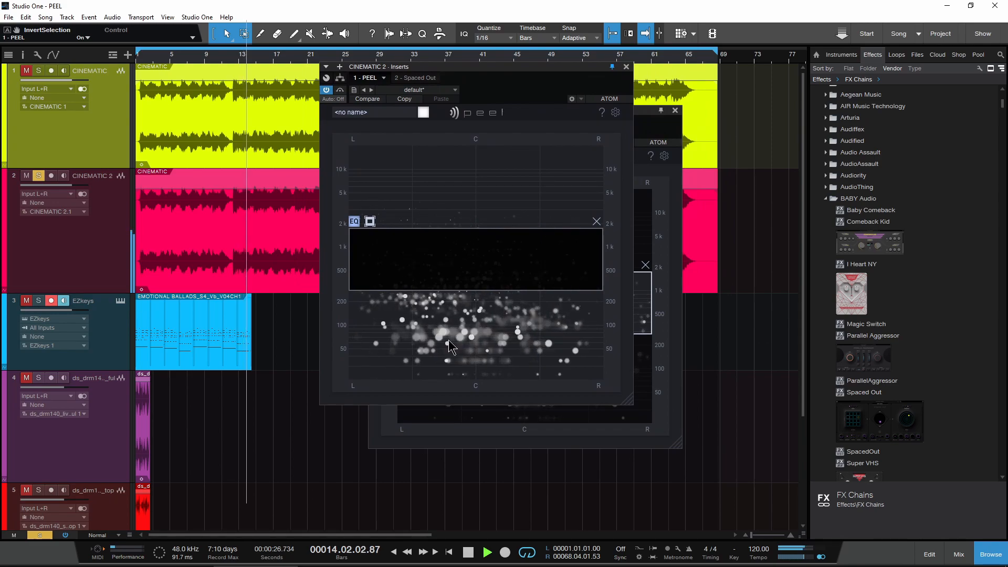
pyautogui.click(39, 71)
pyautogui.press('space')
# - Open Spaced Out on CINEMATIC, adjust its Space position slightly, and set the Echo/Space Mix to 57% while playing the track alone
pyautogui.moveTo(479, 68); pyautogui.dragTo(709, 148)
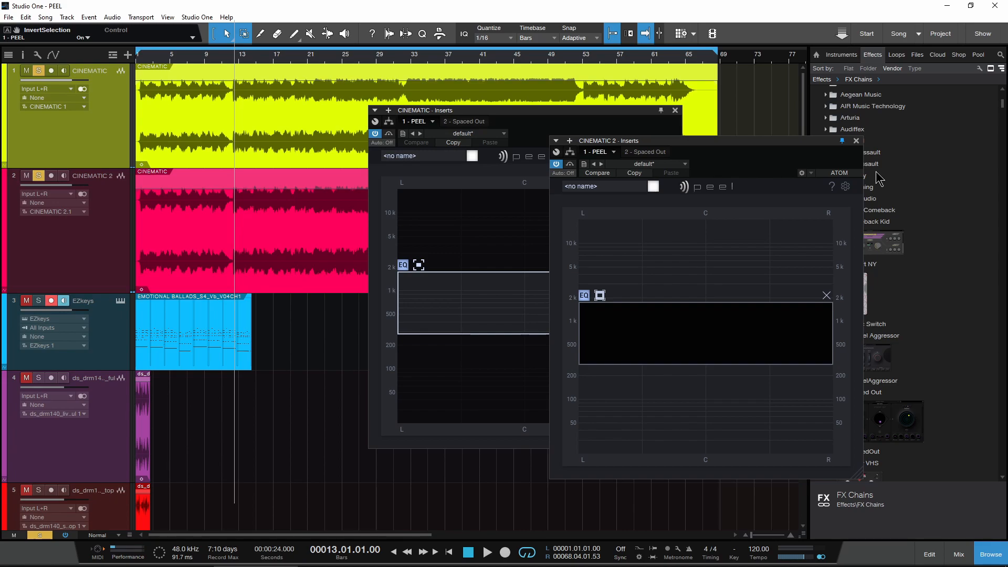
pyautogui.moveTo(563, 112); pyautogui.dragTo(533, 112)
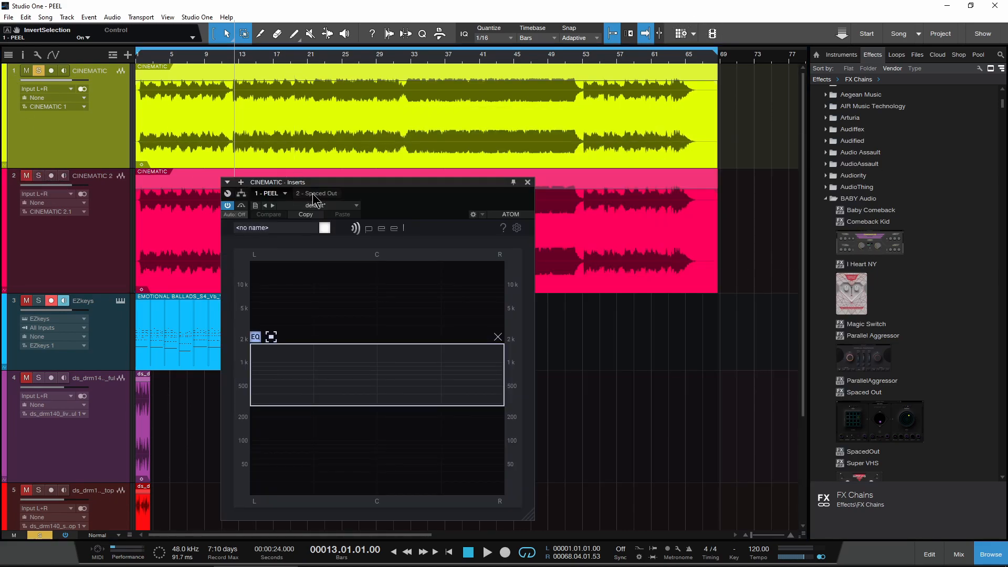
pyautogui.click(310, 193)
pyautogui.moveTo(386, 193); pyautogui.dragTo(507, 180)
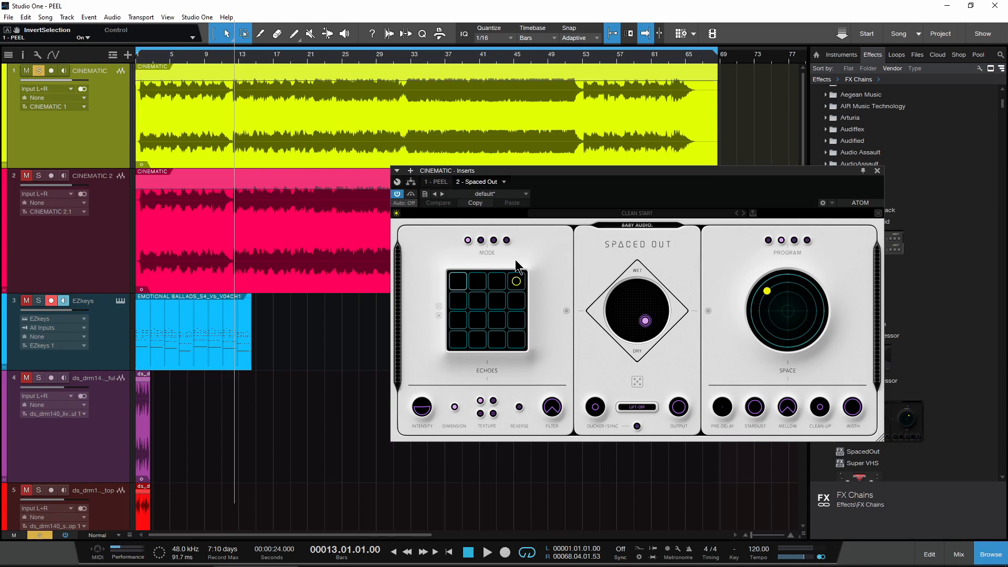
pyautogui.press('space')
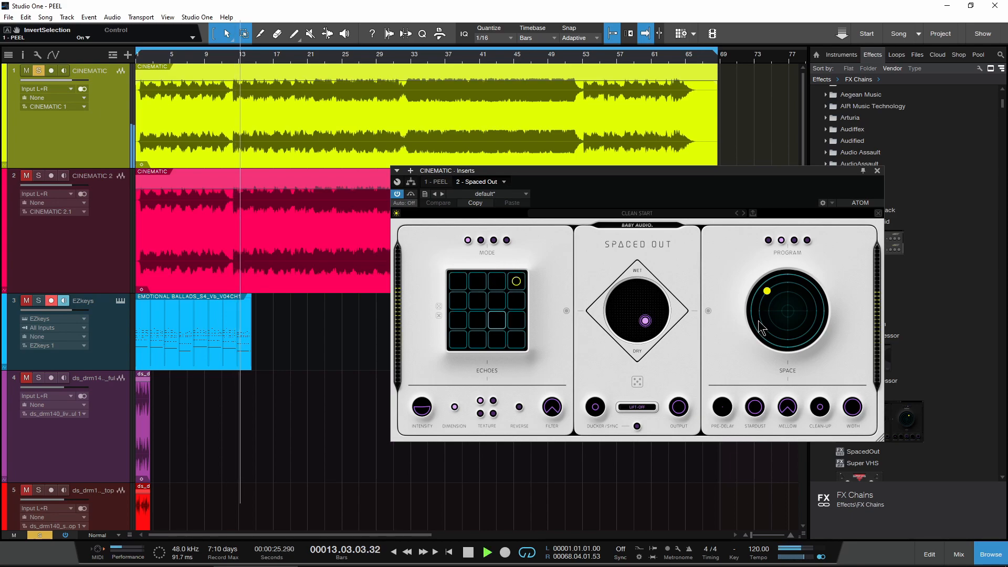
pyautogui.moveTo(767, 290); pyautogui.dragTo(770, 294)
pyautogui.moveTo(645, 320); pyautogui.dragTo(640, 315)
pyautogui.press('space')
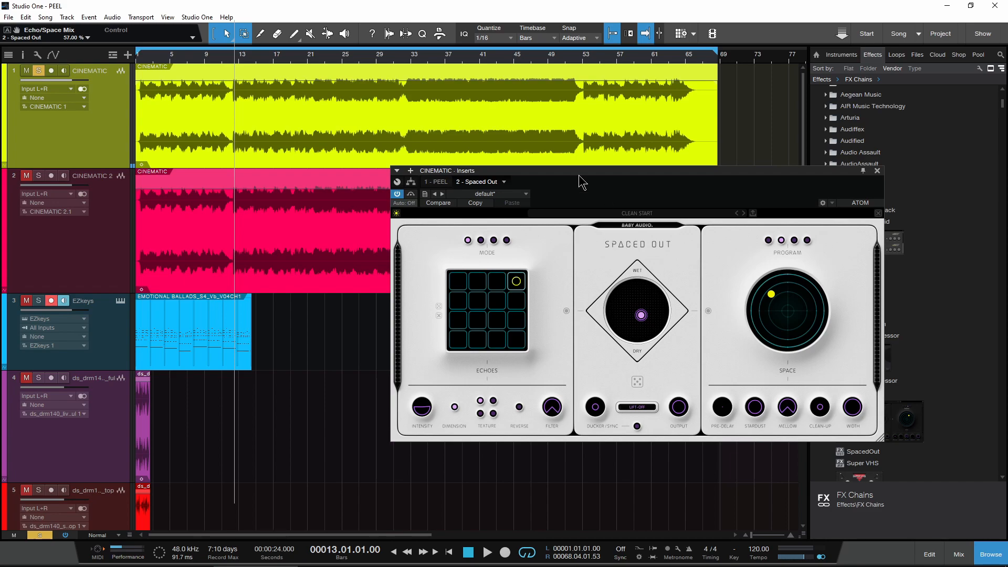
# - Play both CINEMATIC tracks together and set Spaced Out's Space Length to -37% and Echo/Space Mix to 60%
pyautogui.moveTo(524, 166); pyautogui.dragTo(514, 153)
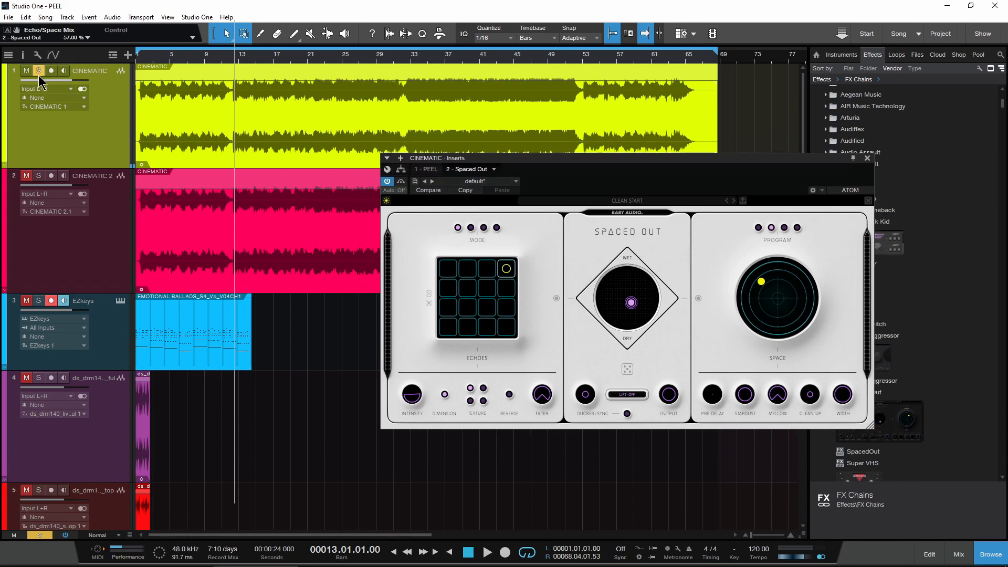
pyautogui.press('space')
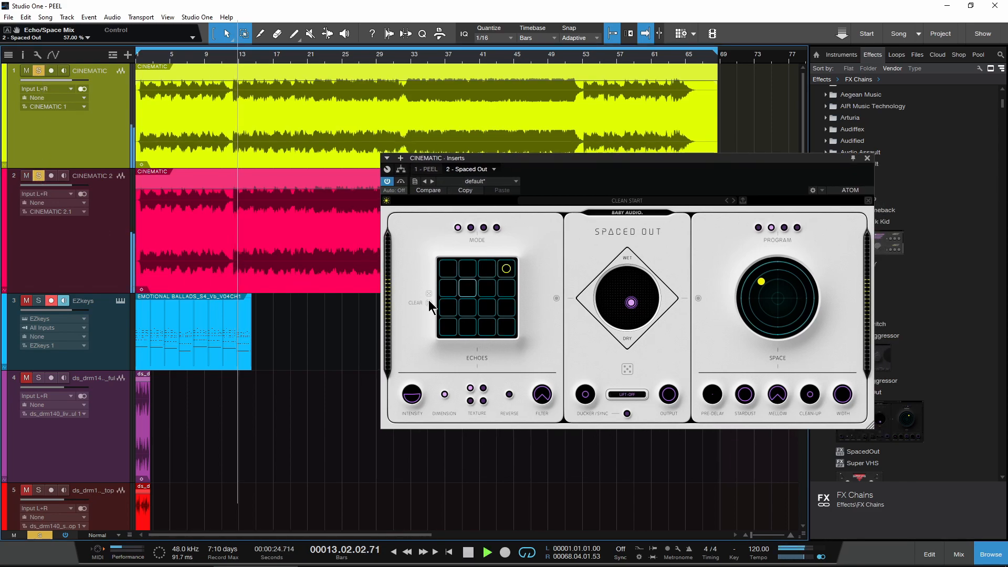
pyautogui.click(763, 281)
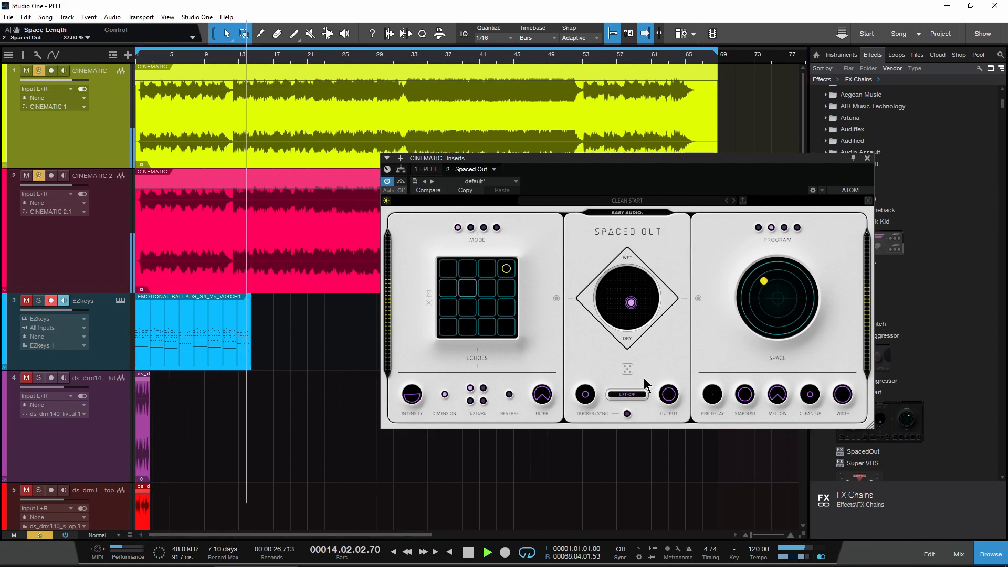
pyautogui.moveTo(630, 309); pyautogui.dragTo(632, 312)
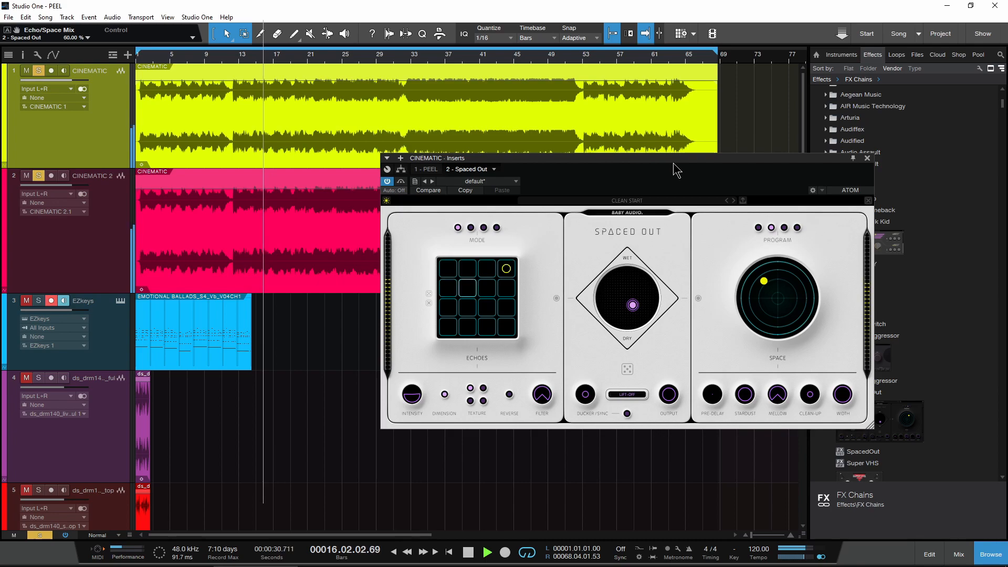
pyautogui.press('space')
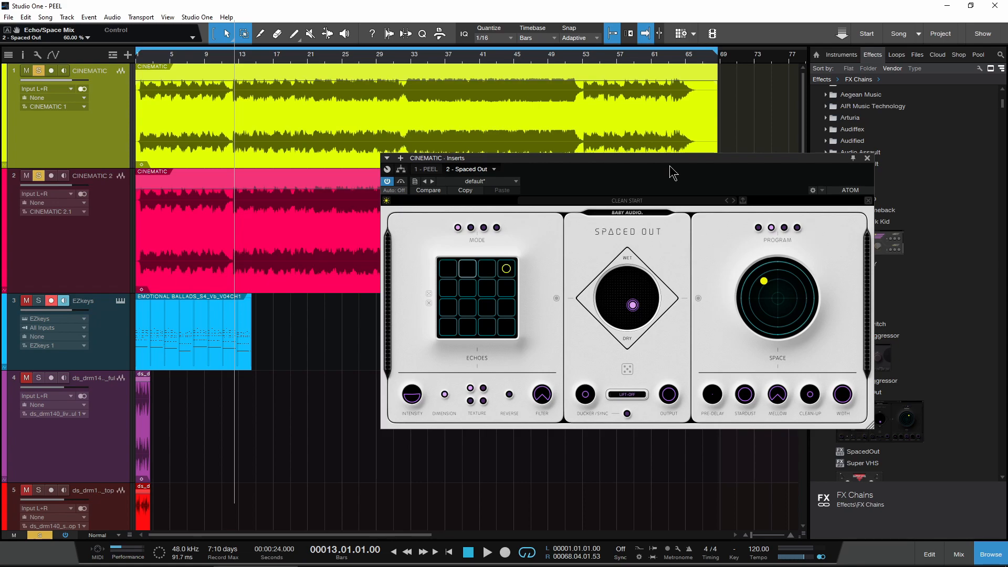
pyautogui.click(428, 169)
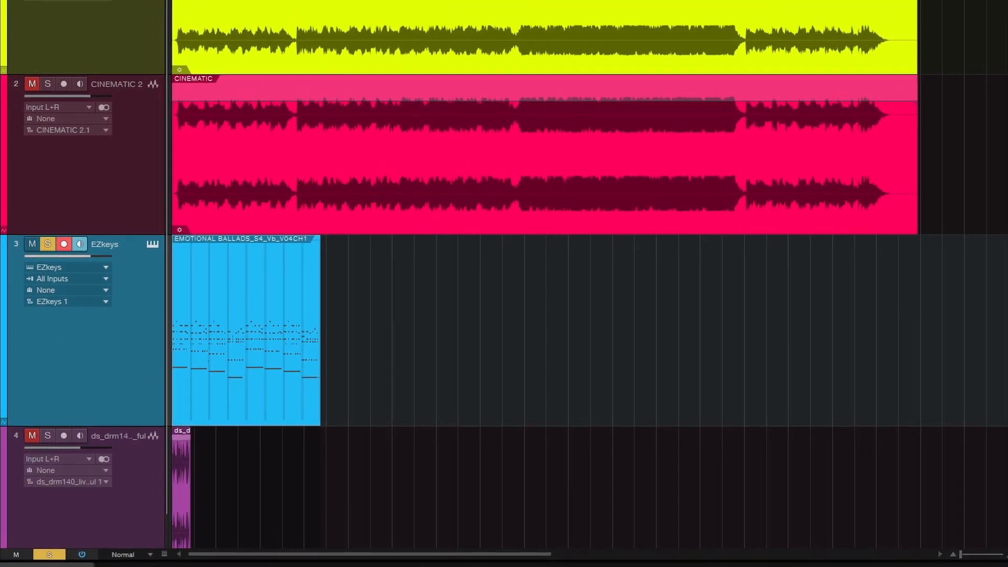
# - Insert Peel on the EZkeys track and draw a selection over the left-hand notes with a lower limit of about 325 Hz
pyautogui.moveTo(854, 410); pyautogui.dragTo(95, 409)
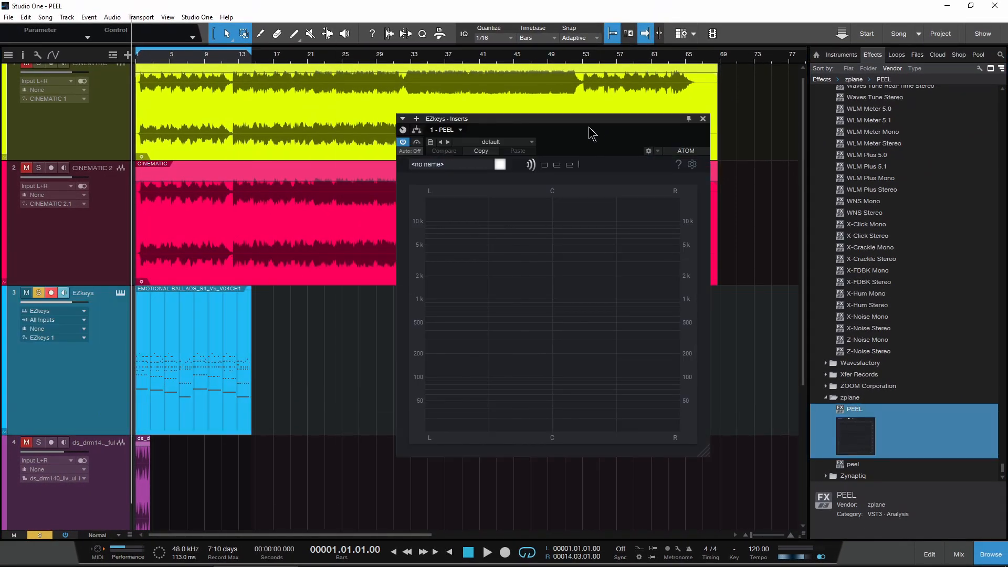
pyautogui.moveTo(592, 135); pyautogui.dragTo(600, 137)
pyautogui.press('space')
pyautogui.moveTo(466, 259)
pyautogui.mouseDown()
pyautogui.moveTo(515, 286)
pyautogui.moveTo(534, 325)
pyautogui.moveTo(482, 300)
pyautogui.moveTo(534, 307)
pyautogui.mouseUp()
pyautogui.press('space')
pyautogui.moveTo(485, 329)
pyautogui.mouseDown()
pyautogui.moveTo(484, 348)
pyautogui.moveTo(483, 310)
pyautogui.mouseUp()
pyautogui.press('space')
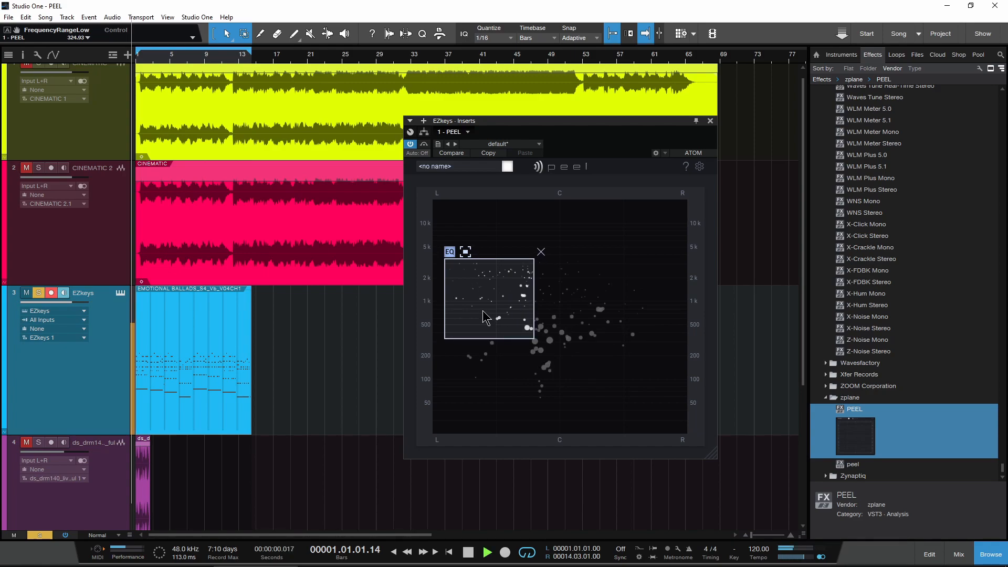
# - Compare removing and isolating the EZkeys Peel selection during playback, and nudge the box slightly to the right
pyautogui.click(465, 251)
pyautogui.click(465, 251)
pyautogui.moveTo(492, 300)
pyautogui.mouseDown()
pyautogui.moveTo(621, 310)
pyautogui.moveTo(640, 295)
pyautogui.moveTo(491, 292)
pyautogui.moveTo(491, 307)
pyautogui.mouseUp()
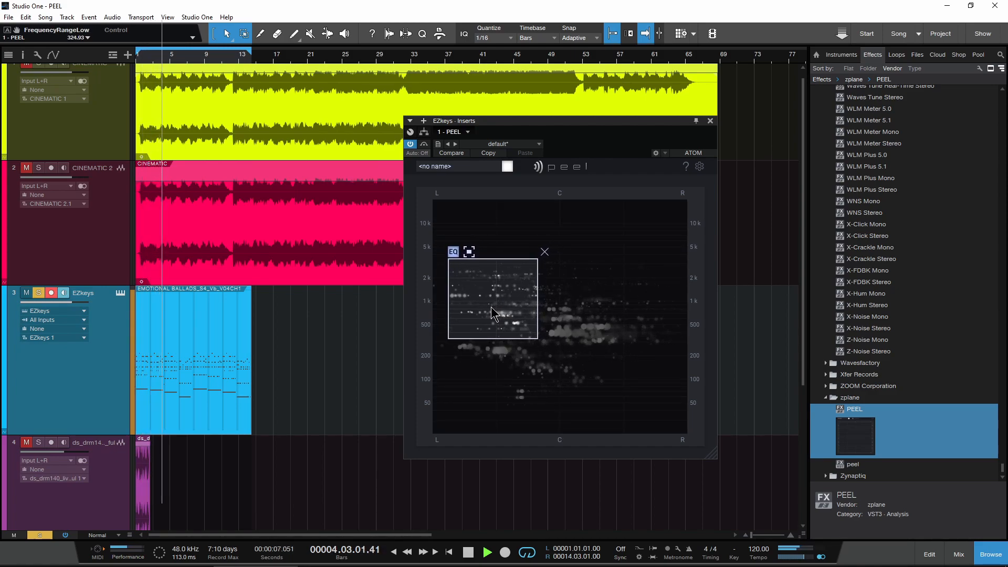
pyautogui.press('space')
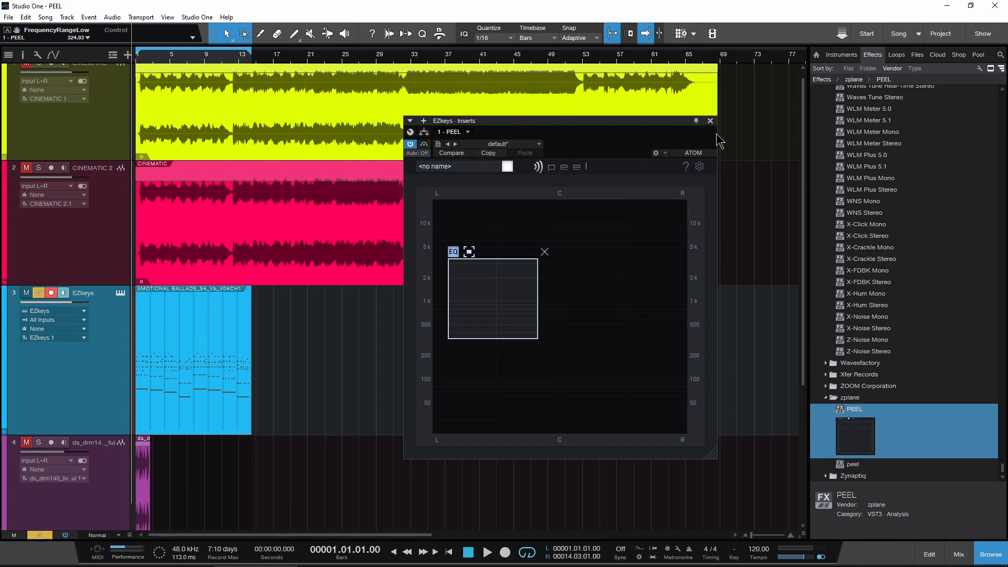
# - Disable Peel on the EZkeys track, and view the track's EZkeys piano instrument
pyautogui.click(462, 133)
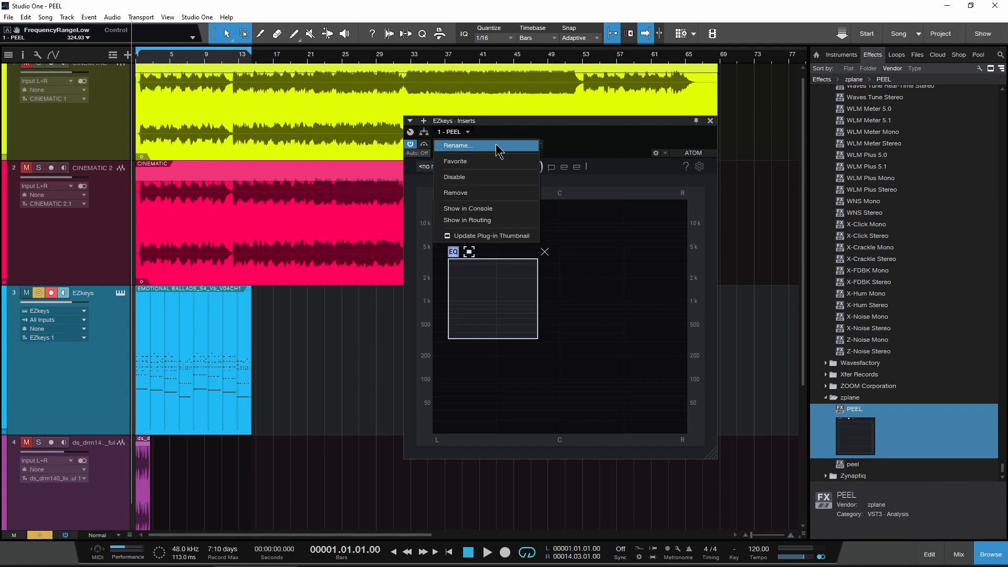
pyautogui.click(511, 177)
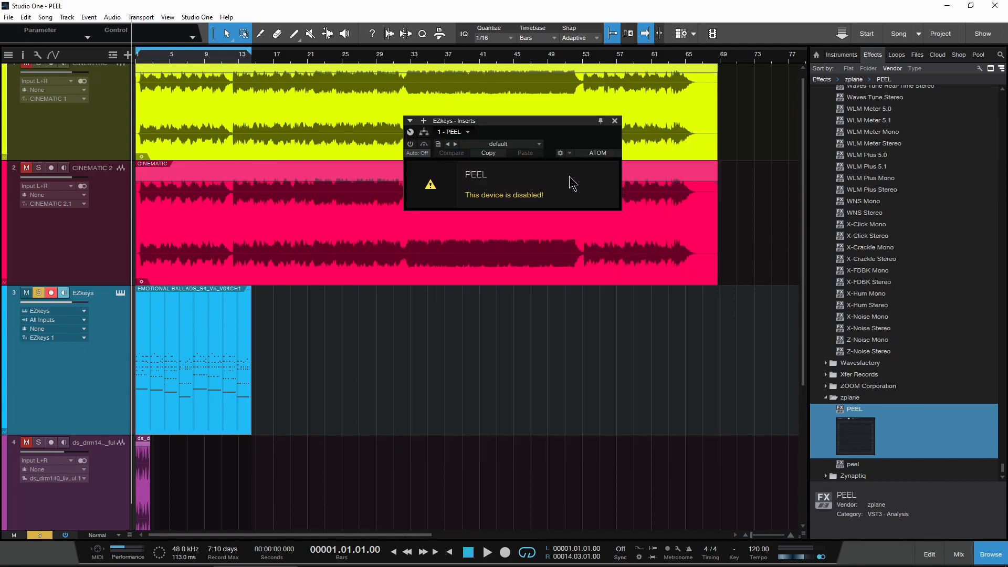
pyautogui.click(614, 121)
pyautogui.scroll(-3, 179, 263)
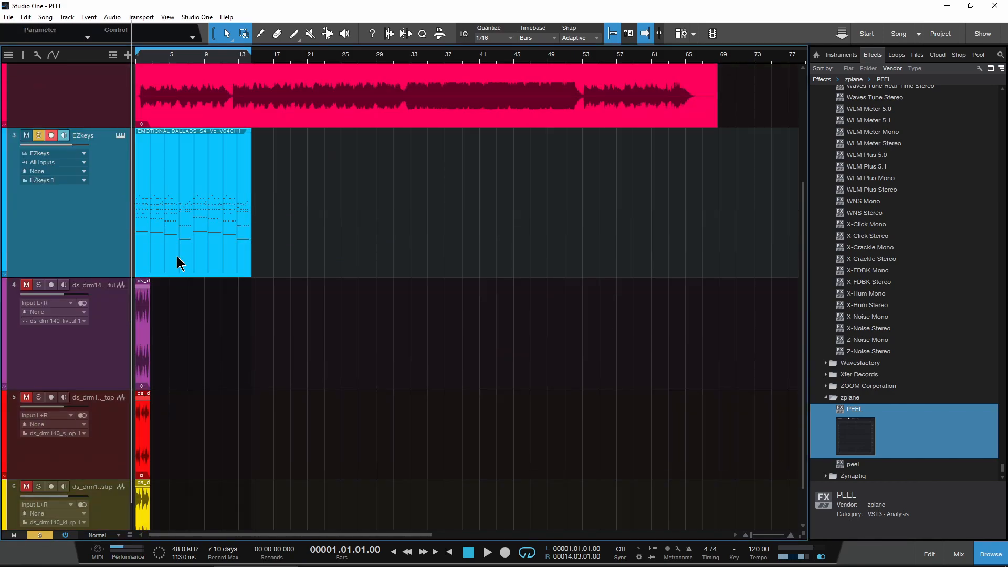
pyautogui.click(119, 136)
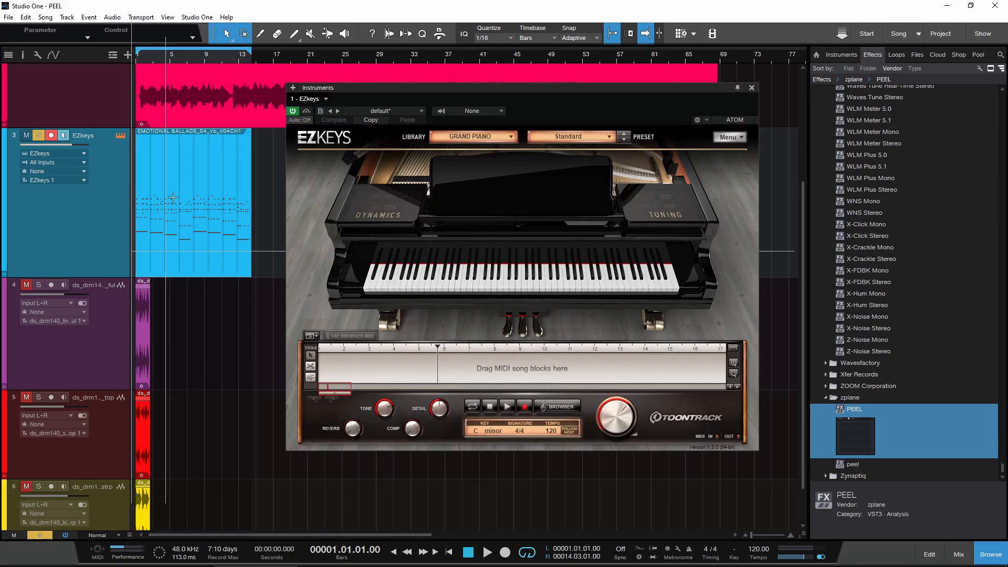
pyautogui.click(752, 88)
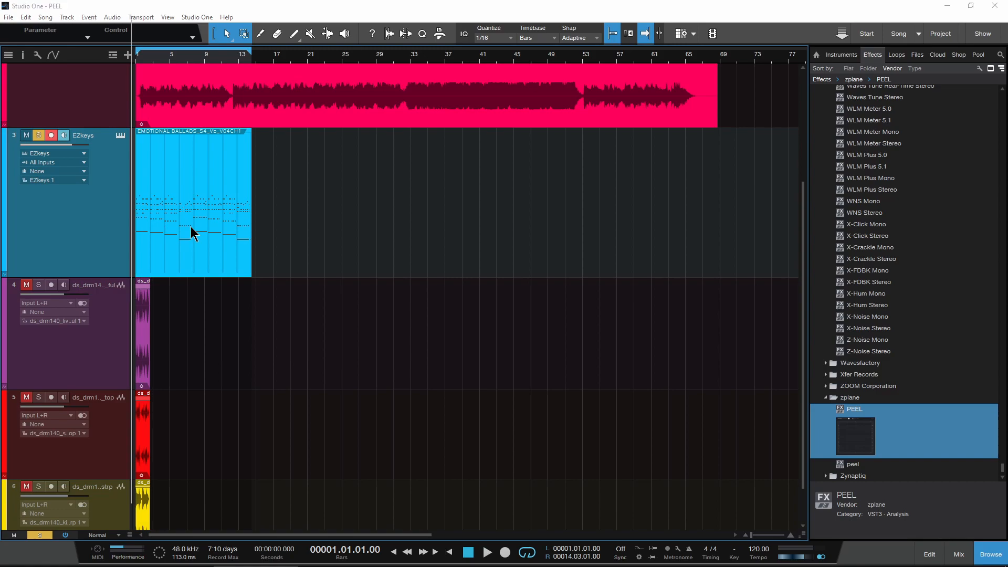
# - Add one stereo audio track below EZkeys and render the EMOTIONAL BALLADS MIDI clip onto it as audio
pyautogui.press('t')
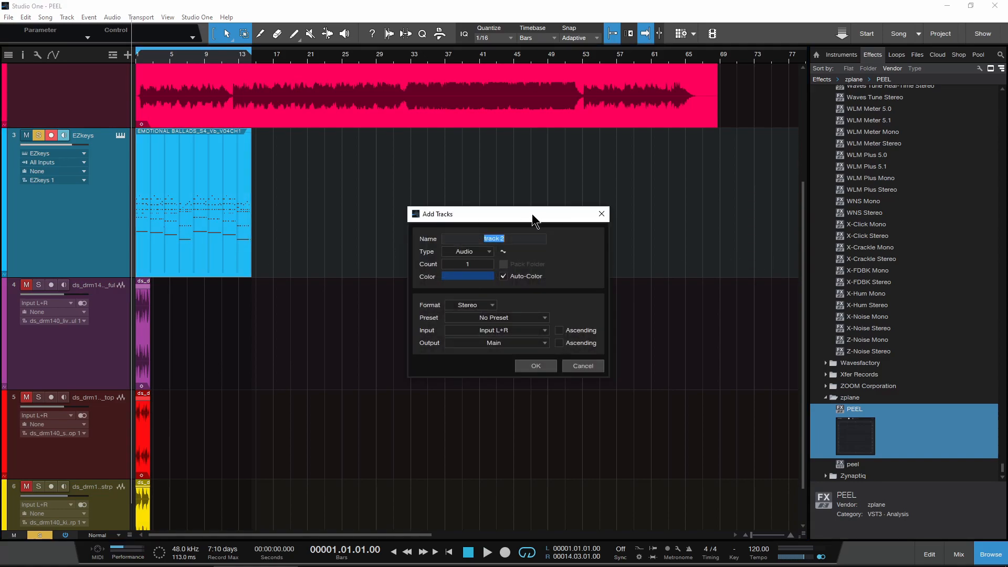
pyautogui.click(535, 366)
pyautogui.moveTo(116, 310); pyautogui.dragTo(116, 392)
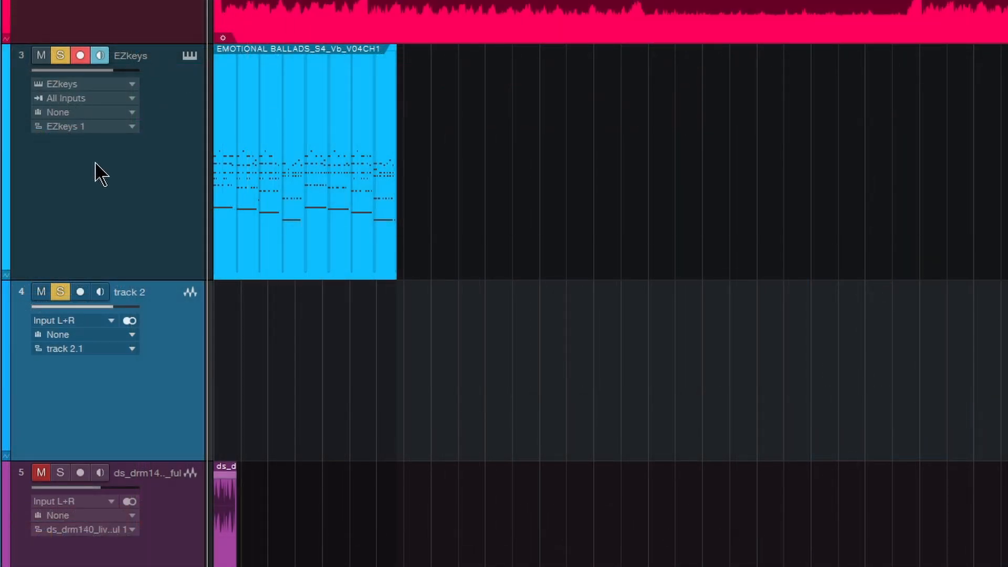
pyautogui.moveTo(282, 255); pyautogui.dragTo(260, 384)
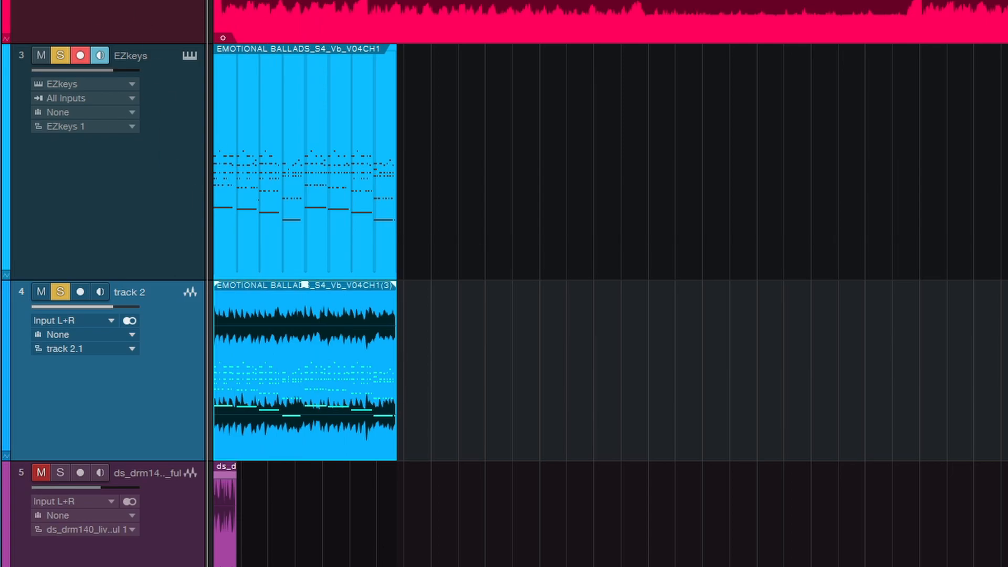
# - Zoom in on the rendered piano clip and re-enable Peel on the EZkeys track
pyautogui.press('e')
pyautogui.press('e')
pyautogui.press('e')
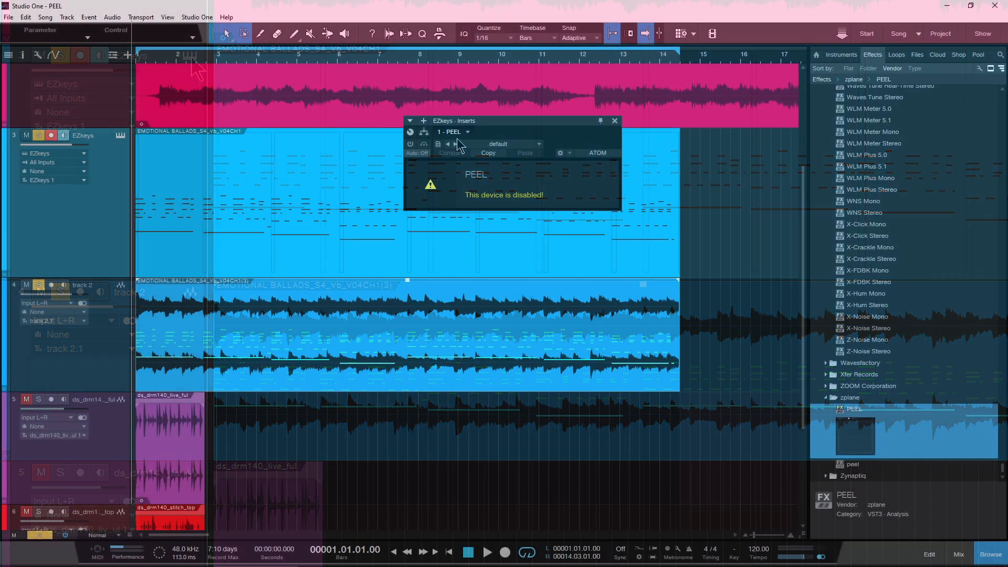
pyautogui.click(455, 132)
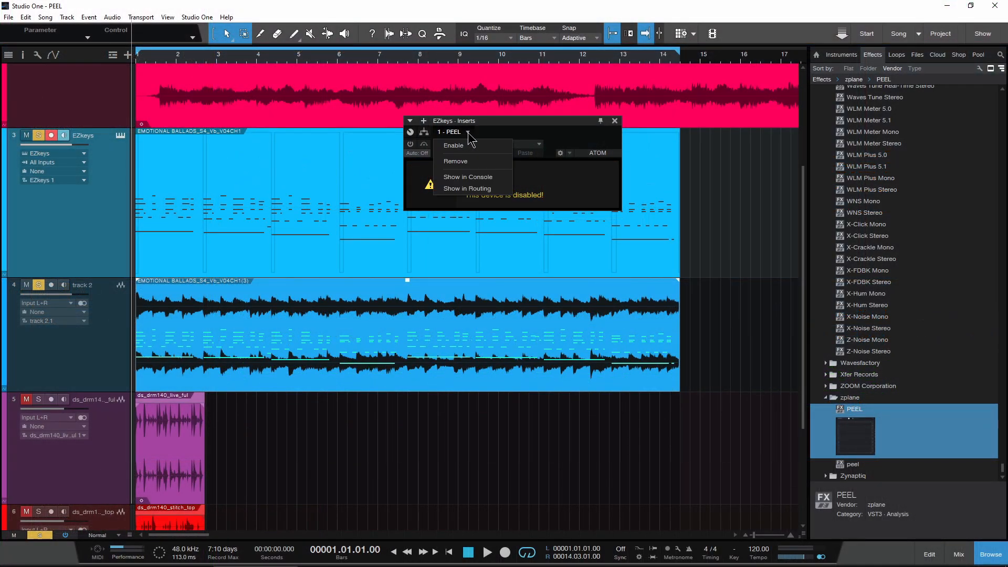
pyautogui.click(480, 159)
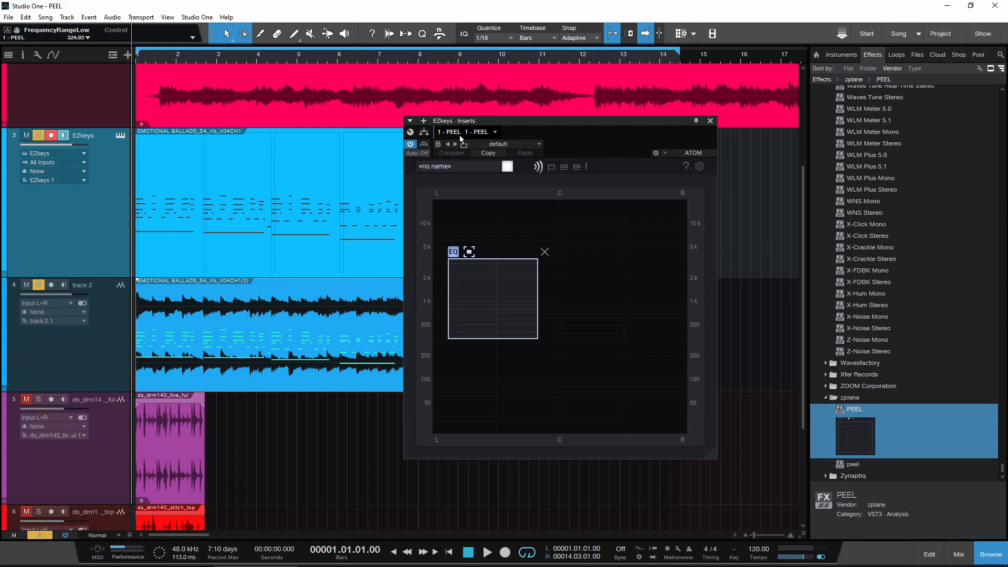
# - Copy the EZkeys Peel insert onto track 2 and open track 2's copy
pyautogui.moveTo(452, 132); pyautogui.dragTo(74, 362)
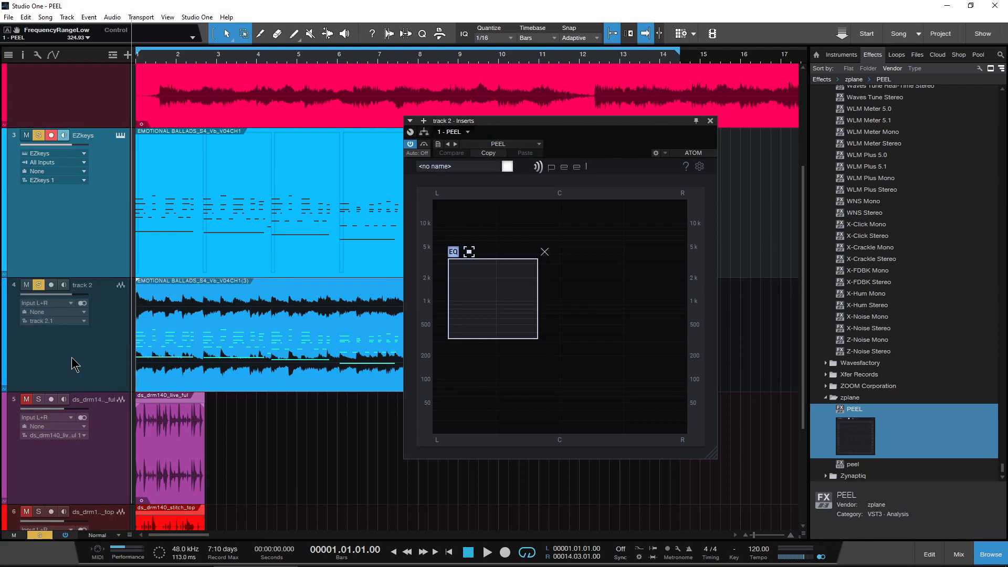
pyautogui.click(710, 121)
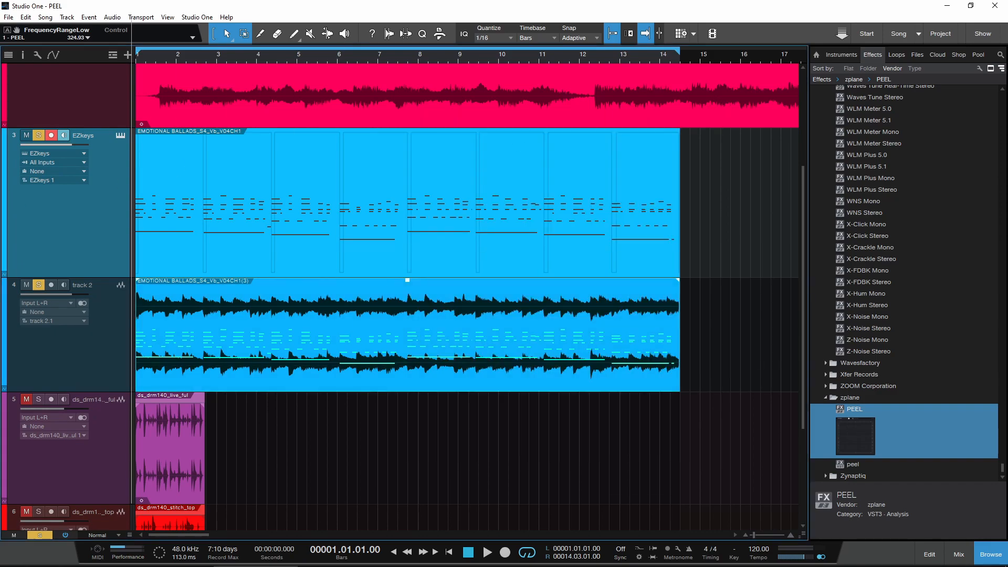
pyautogui.click(16, 284)
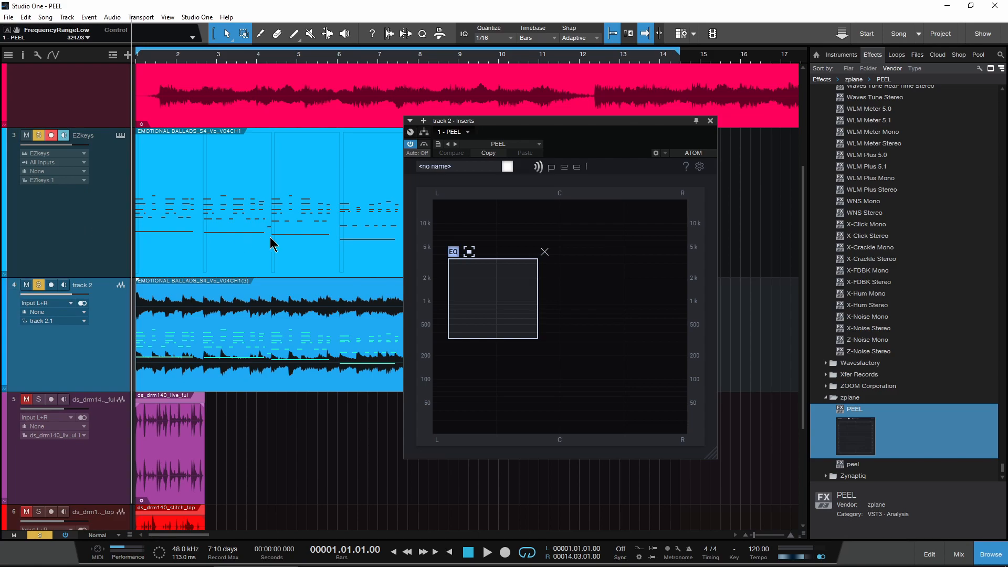
# - Compare removing and isolating the Peel selection on track 2 during playback with EZkeys unsoloed, then unsolo track 2
pyautogui.click(469, 253)
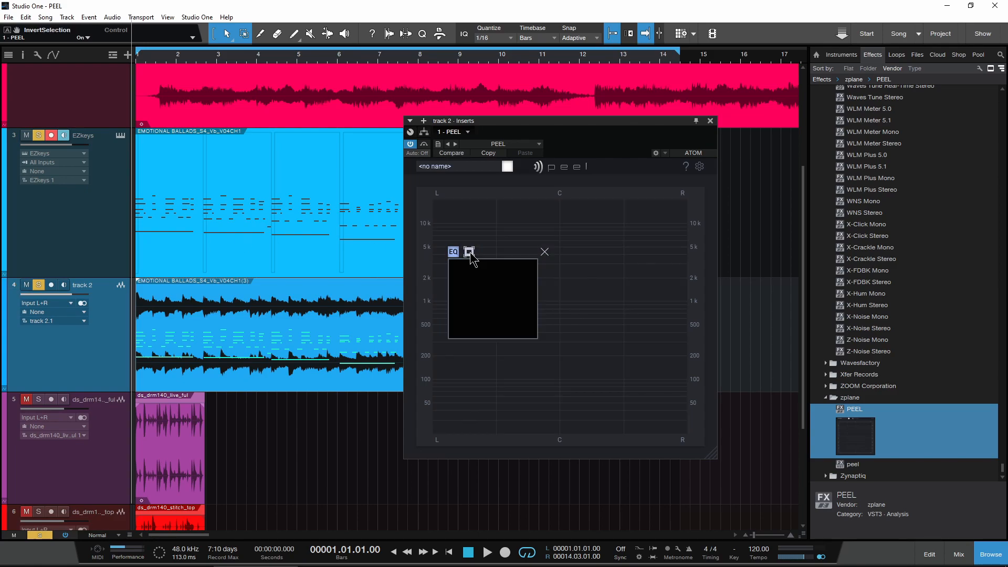
pyautogui.press('space')
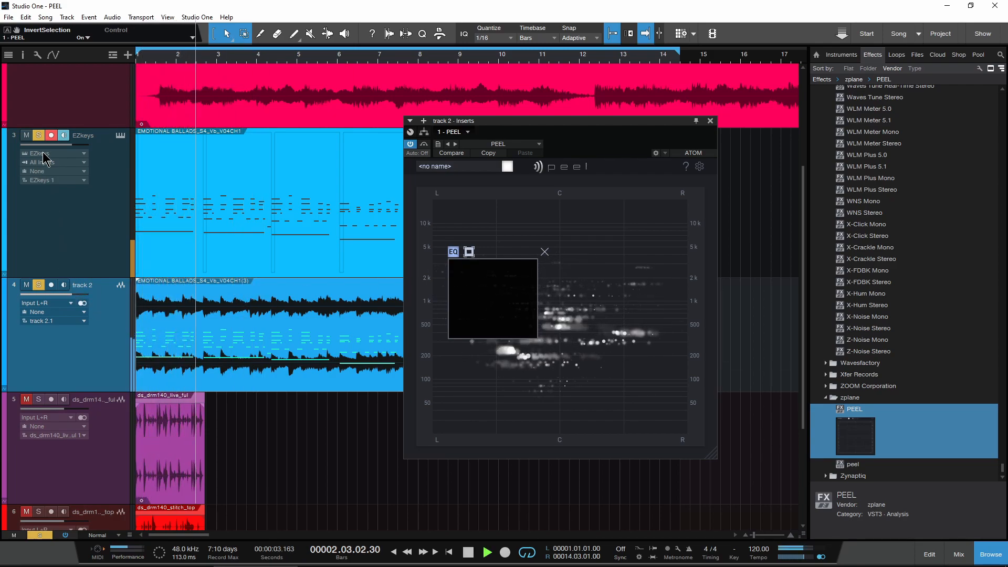
pyautogui.click(39, 136)
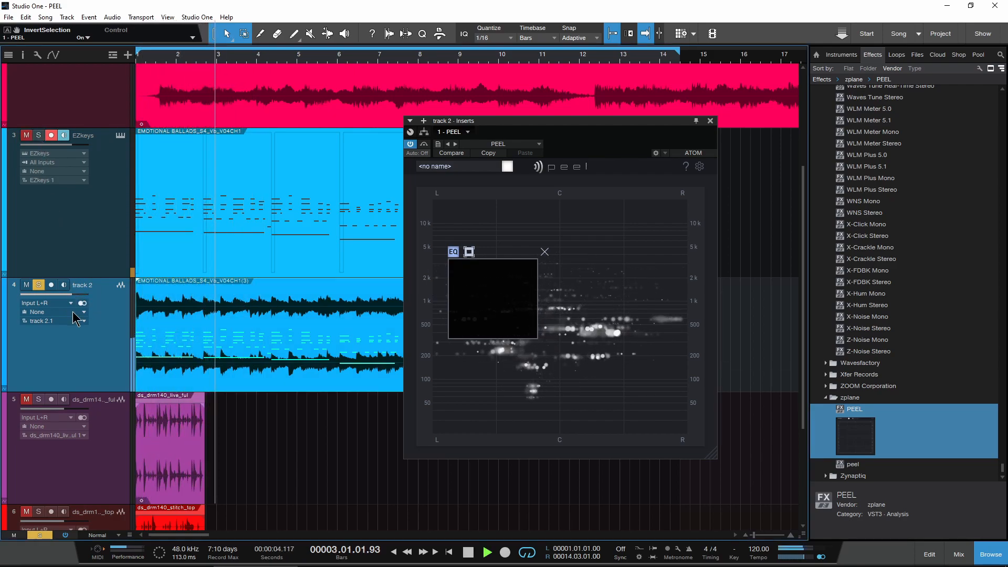
pyautogui.click(469, 252)
pyautogui.press('space')
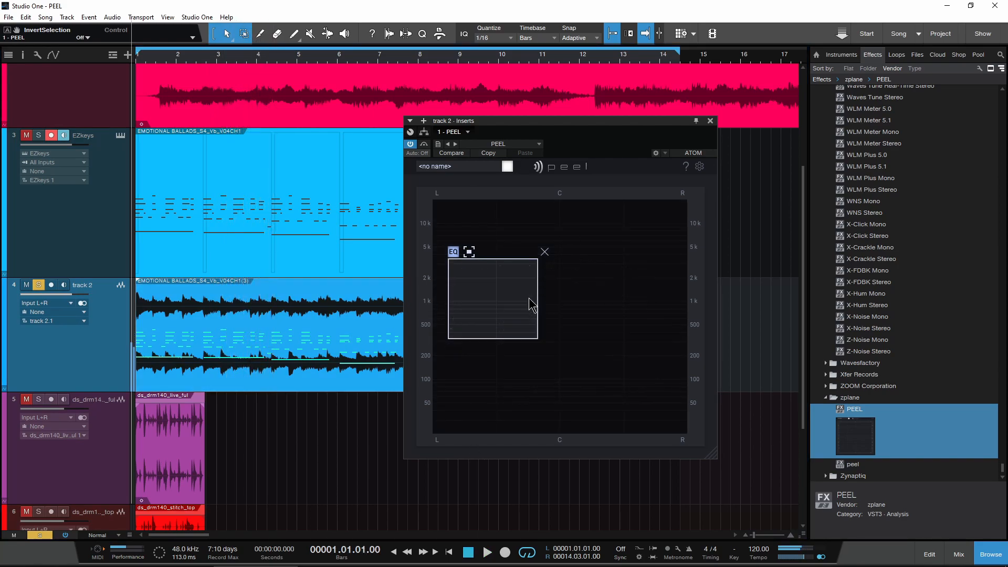
pyautogui.press('space')
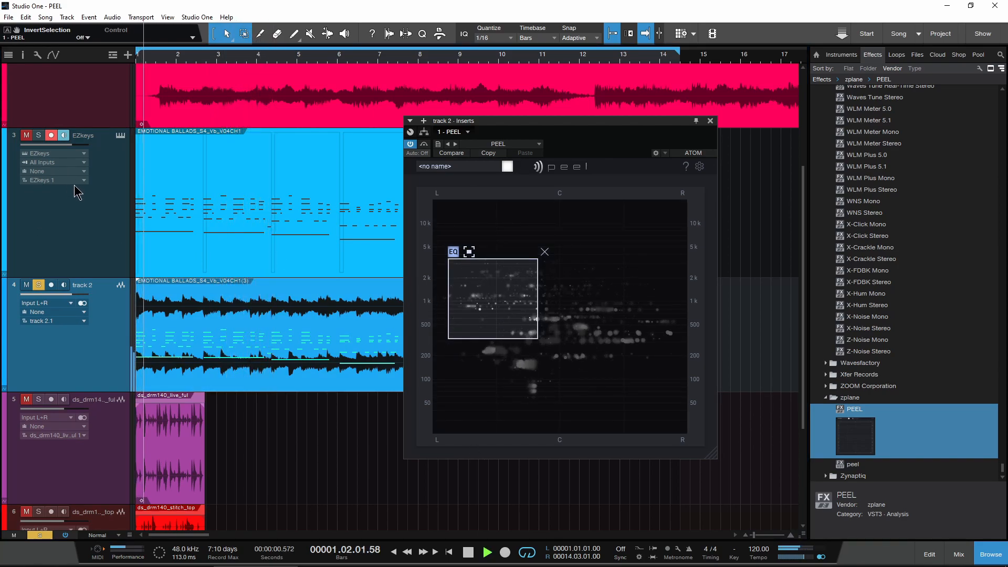
pyautogui.press('space')
pyautogui.click(39, 285)
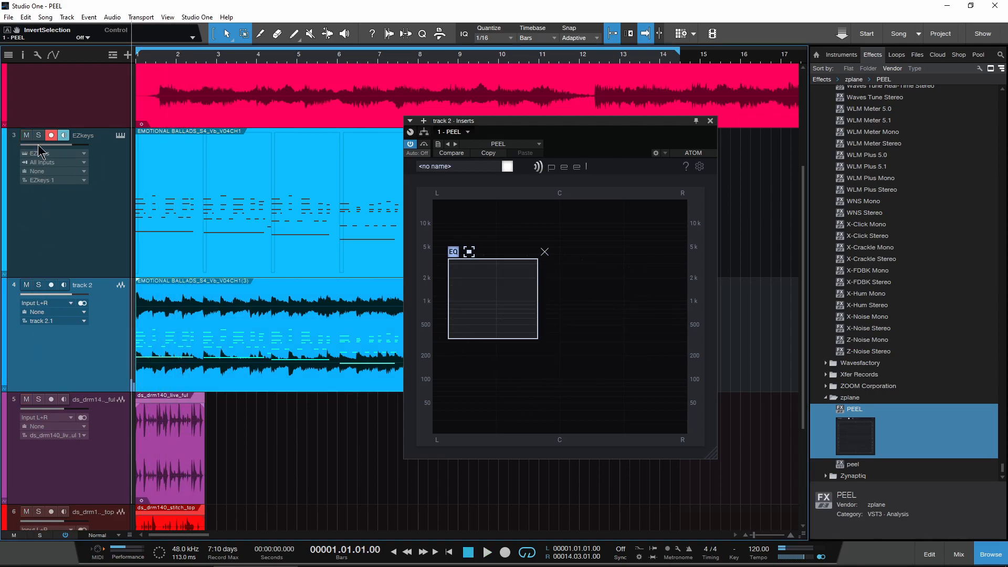
# - Solo EZkeys, invert its Peel selection to remove the boxed area, and play it together with soloed track 2
pyautogui.click(16, 147)
pyautogui.press('space')
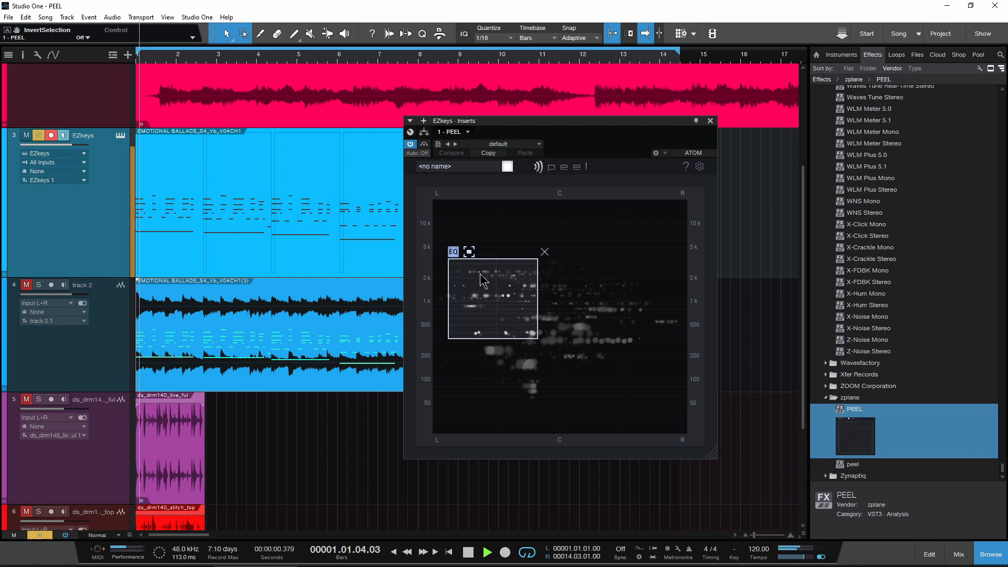
pyautogui.click(469, 252)
pyautogui.click(38, 284)
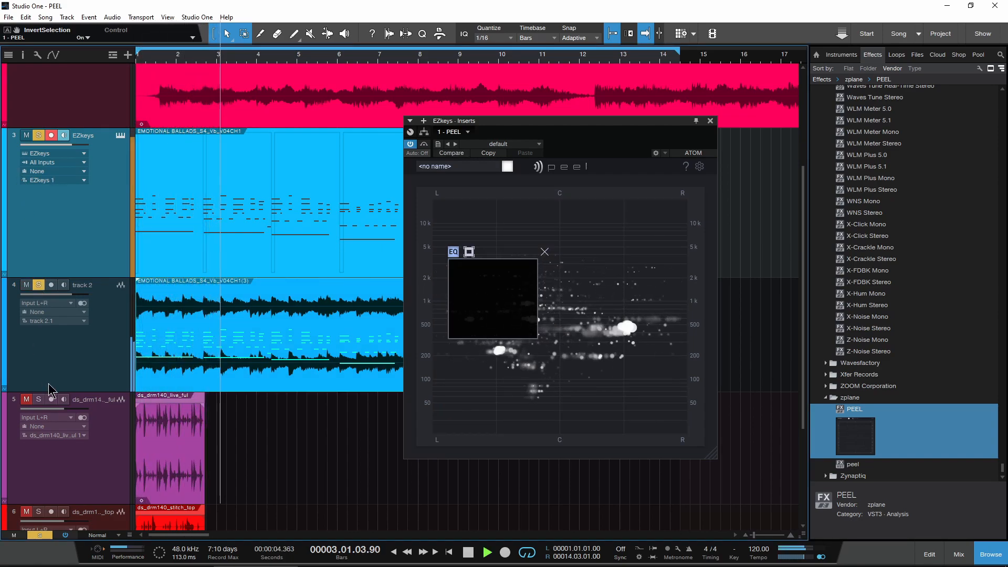
pyautogui.press('space')
# - Find BABY Audio's Spaced Out among the effects and insert it after Peel on track 2
pyautogui.click(709, 121)
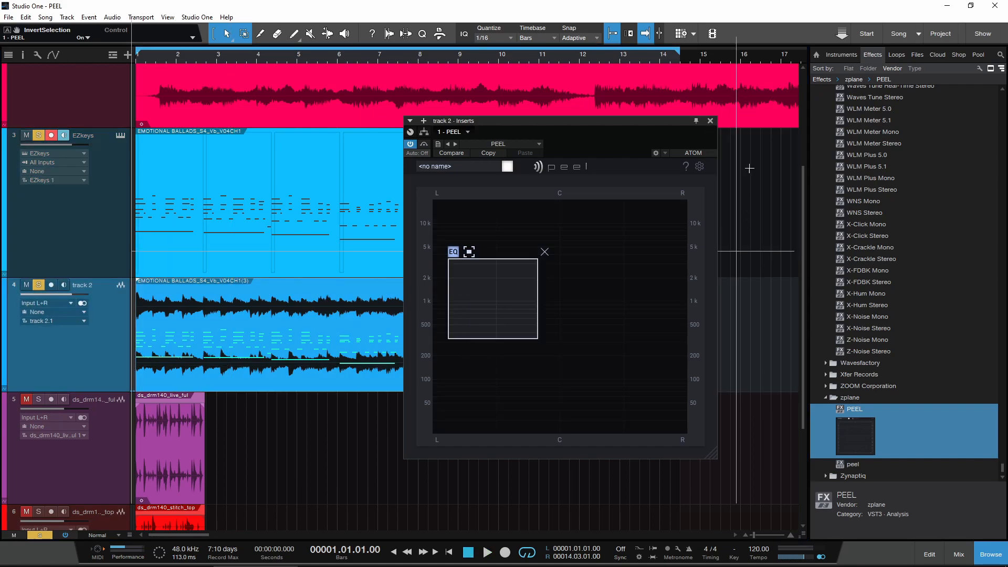
pyautogui.moveTo(1002, 467); pyautogui.dragTo(999, 118)
pyautogui.scroll(5, 920, 269)
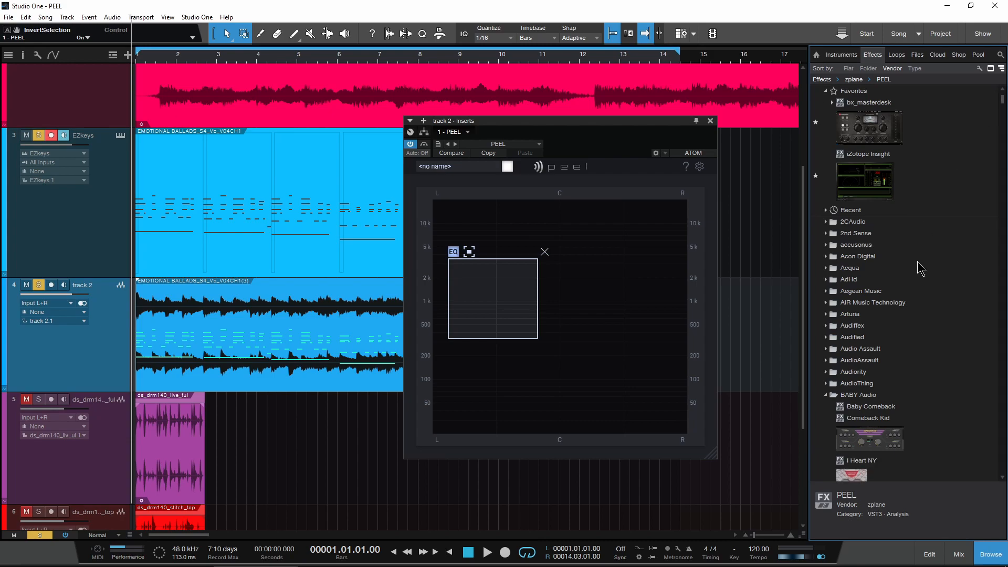
pyautogui.scroll(-5, 919, 268)
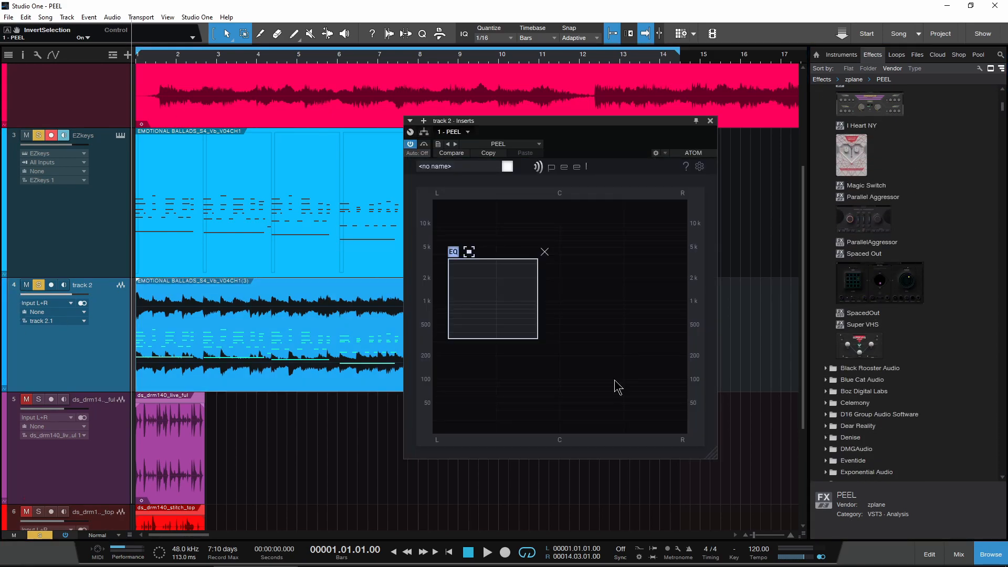
pyautogui.moveTo(886, 305); pyautogui.dragTo(523, 144)
# - Set Spaced Out's echo grid so that only steps 3 and 9 are active
pyautogui.click(471, 270)
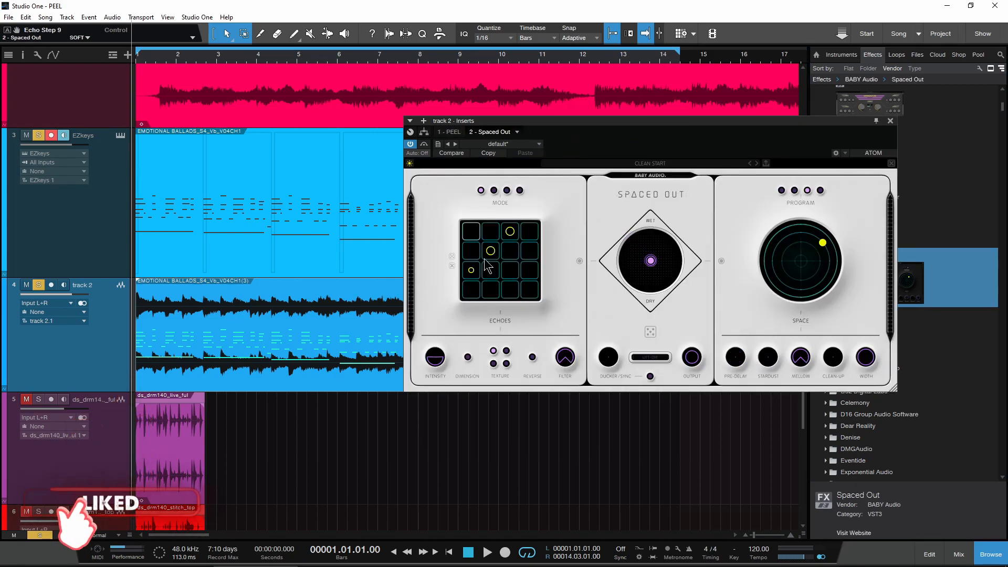
pyautogui.click(489, 252)
pyautogui.click(490, 256)
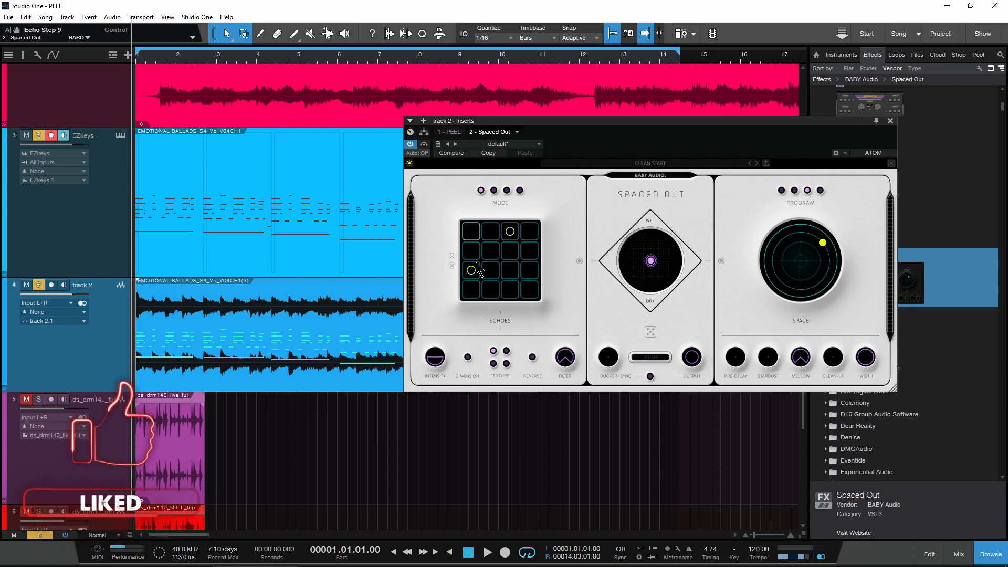
# - While playing track 2, move Spaced Out's space point toward the upper left and set the Echo/Space Mix to 63%
pyautogui.press('space')
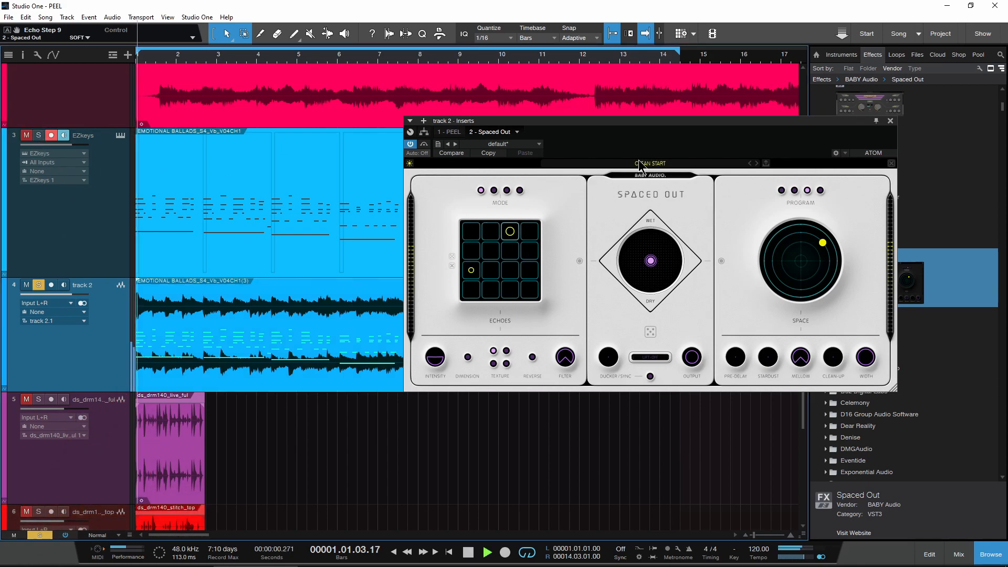
pyautogui.moveTo(663, 132); pyautogui.dragTo(659, 142)
pyautogui.click(809, 256)
pyautogui.moveTo(647, 271)
pyautogui.mouseDown()
pyautogui.moveTo(659, 283)
pyautogui.moveTo(637, 283)
pyautogui.mouseUp()
pyautogui.press('space')
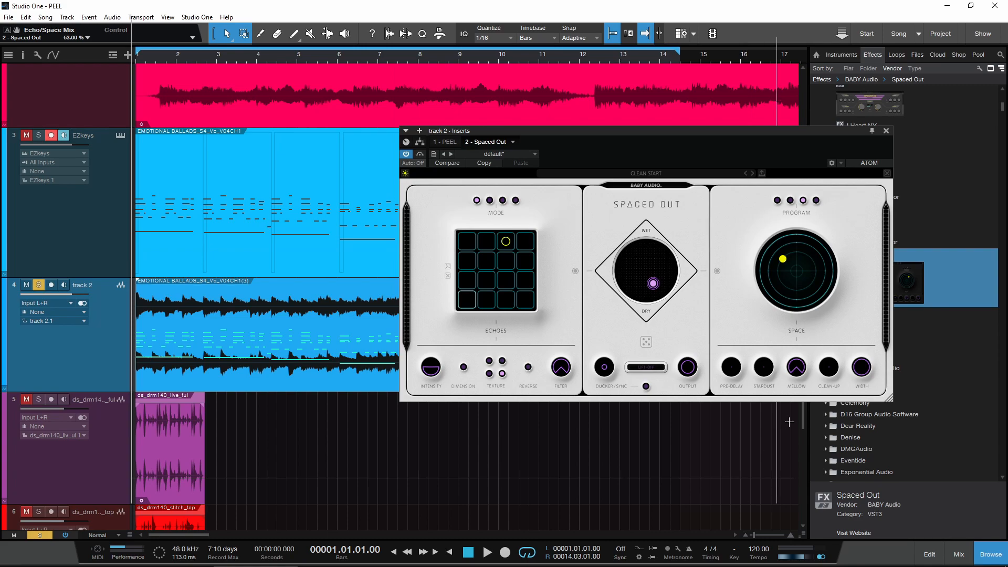
# - Select Lift-Off in Spaced Out and raise Space Stardust to 95% during playback
pyautogui.click(646, 367)
pyautogui.press('space')
pyautogui.moveTo(763, 368); pyautogui.dragTo(763, 364)
# - Solo EZkeys alongside track 2 and fine-tune Spaced Out's output and Echo/Space Mix, setting the mix to 64%
pyautogui.click(38, 136)
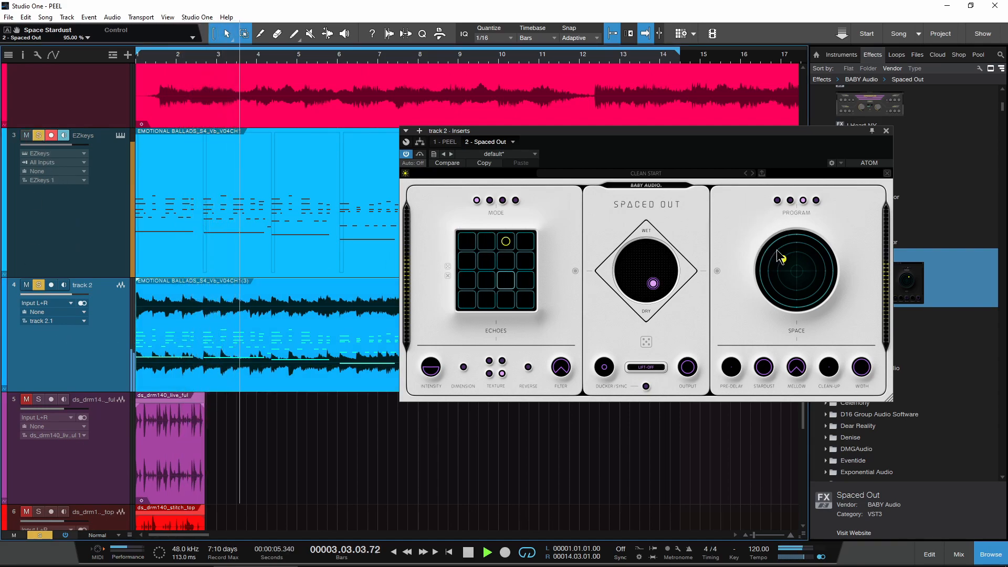
pyautogui.moveTo(691, 370)
pyautogui.moveTo(692, 370); pyautogui.dragTo(691, 373)
pyautogui.moveTo(653, 284)
pyautogui.mouseDown()
pyautogui.moveTo(642, 279)
pyautogui.moveTo(653, 282)
pyautogui.mouseUp()
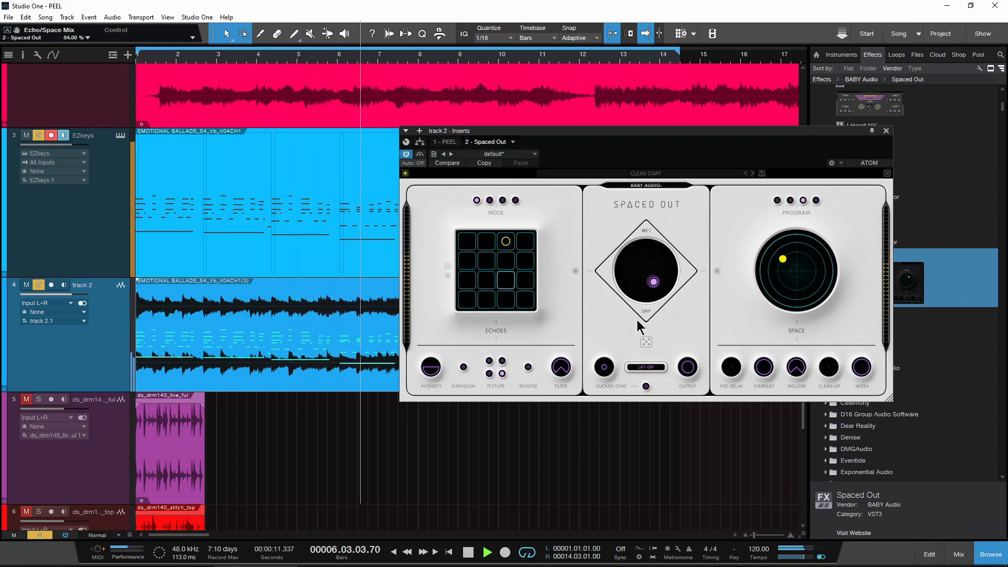
pyautogui.press('space')
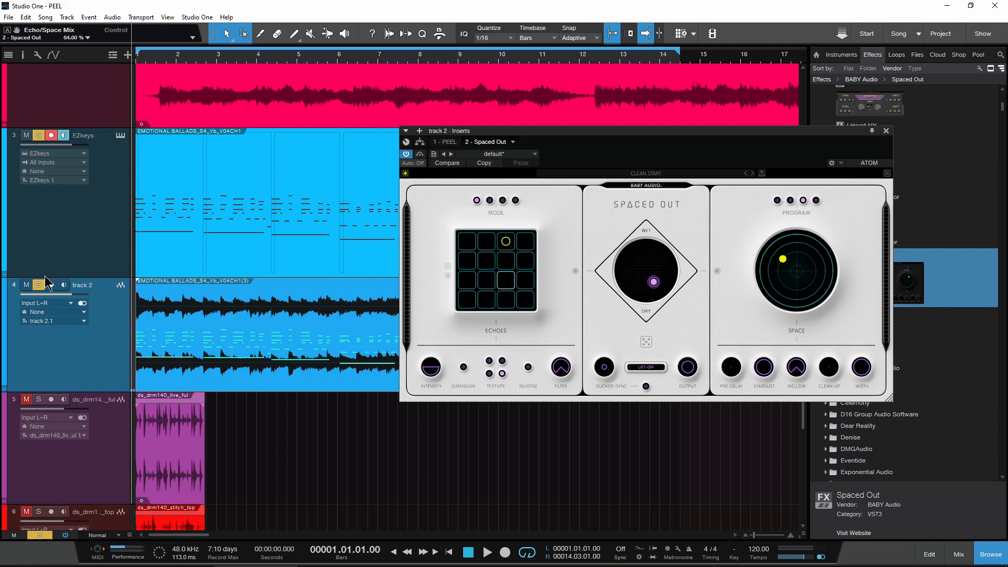
# - Widen track 2's Peel box across most of the stereo field and lower its upper edge to about 1.3 kHz during playback
pyautogui.click(14, 295)
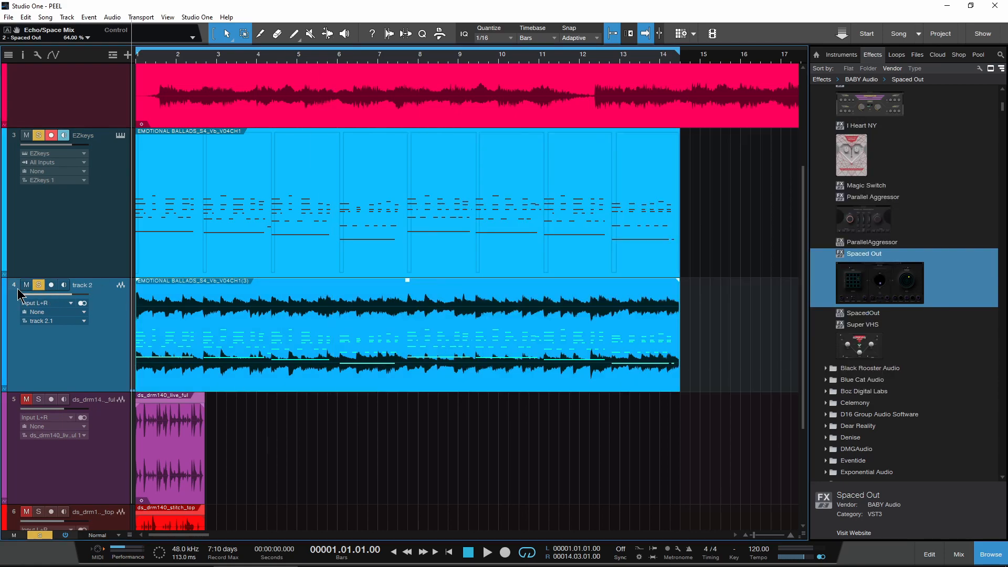
pyautogui.press('F11')
pyautogui.click(448, 142)
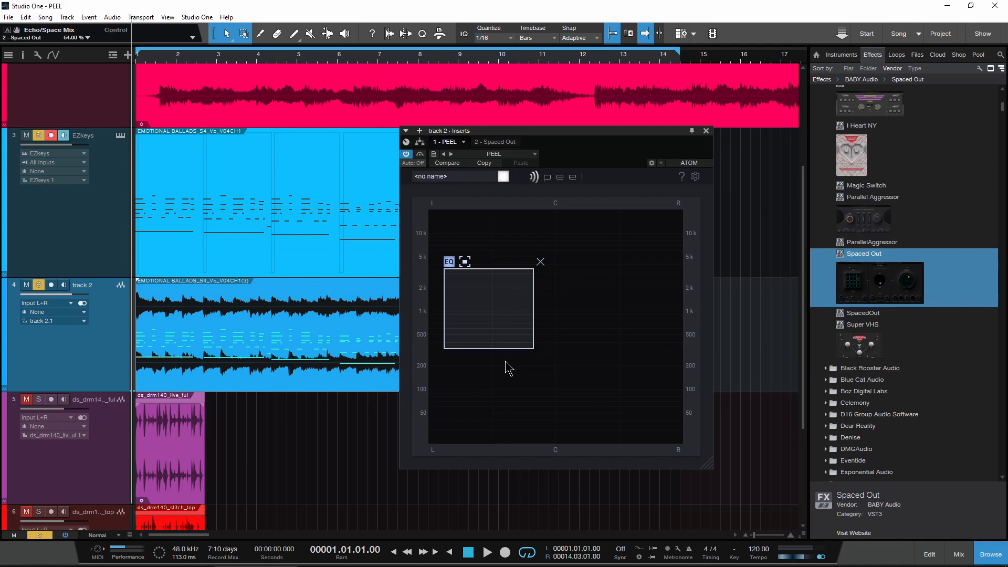
pyautogui.press('space')
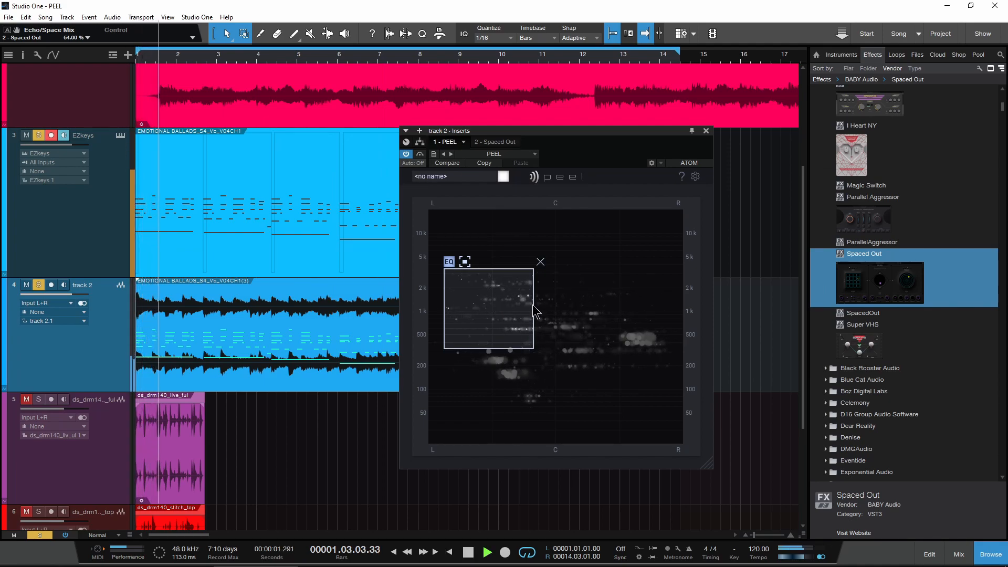
pyautogui.moveTo(537, 310); pyautogui.dragTo(675, 316)
pyautogui.moveTo(556, 270); pyautogui.dragTo(541, 329)
pyautogui.press('space')
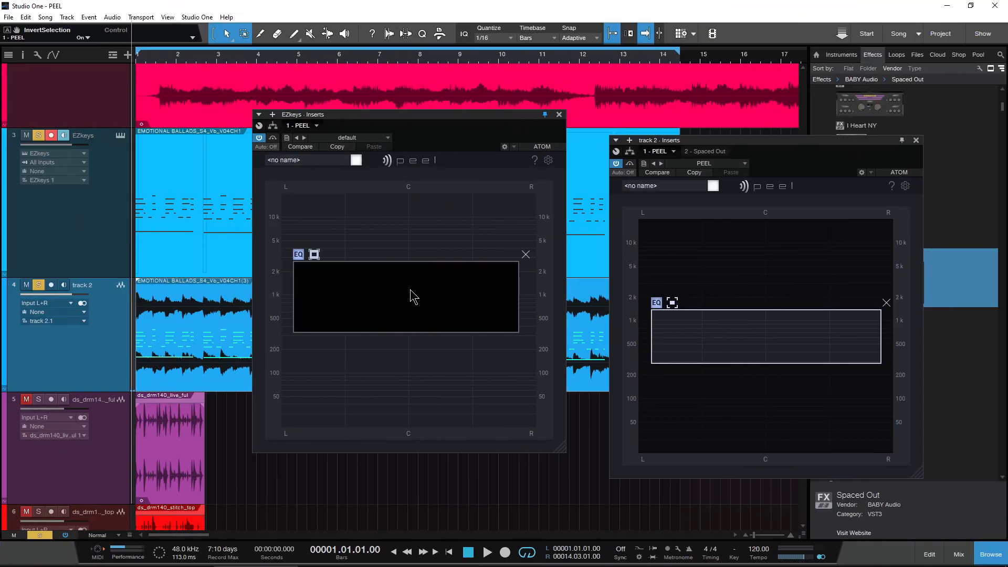
# - Lower the upper edge of the EZkeys Peel box to about 1.7 kHz during playback
pyautogui.press('space')
pyautogui.moveTo(414, 266)
pyautogui.mouseDown()
pyautogui.moveTo(414, 290)
pyautogui.moveTo(408, 277)
pyautogui.mouseUp()
pyautogui.press('space')
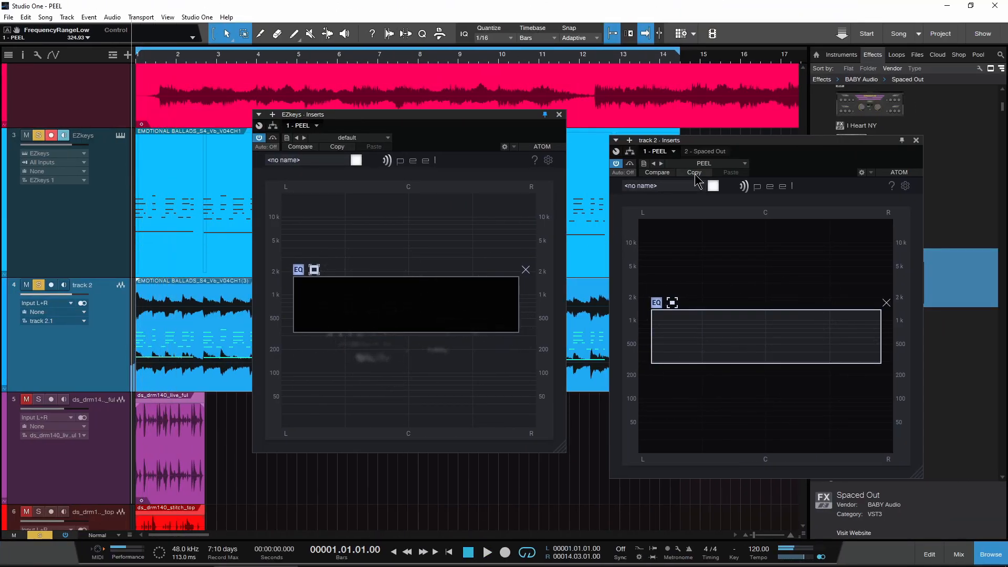
# - Copy track 2's Peel onto the EZkeys inserts, disable the original EZkeys Peel, and invert the selection in the copy
pyautogui.moveTo(664, 157); pyautogui.dragTo(321, 128)
pyautogui.click(316, 128)
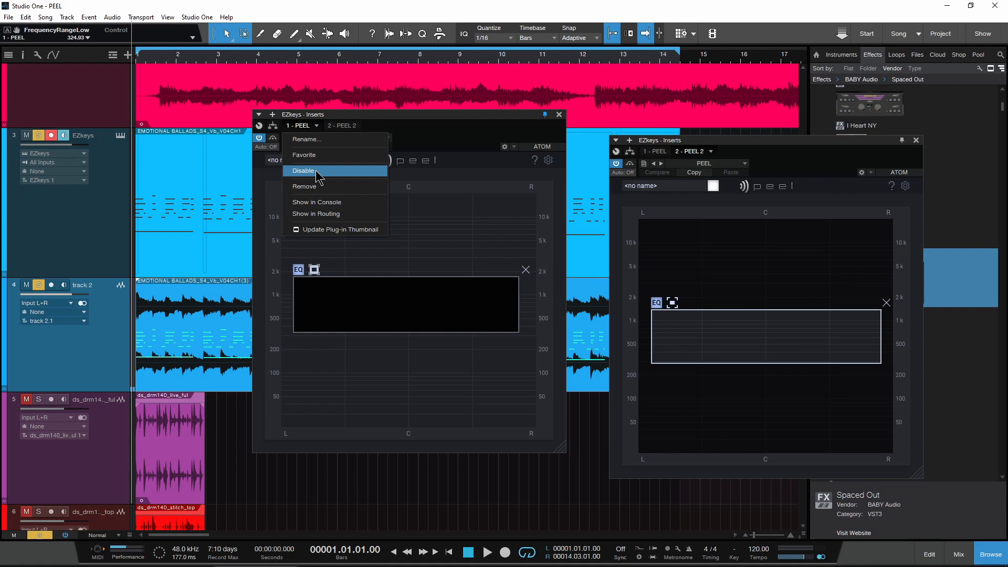
pyautogui.click(317, 171)
pyautogui.click(341, 126)
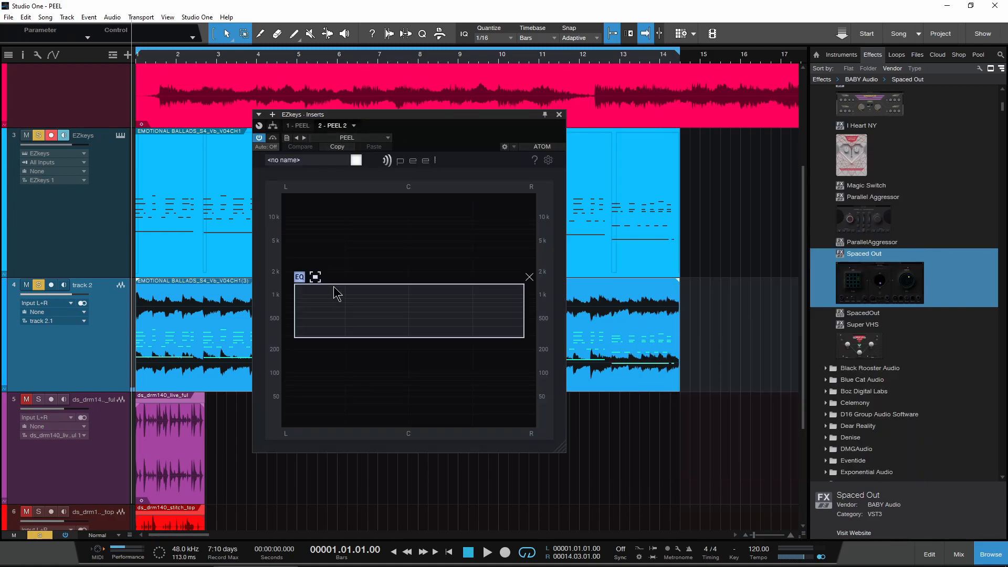
pyautogui.click(316, 277)
# - Play EZkeys and track 2 together while viewing Spaced Out on track 2, then stop playback
pyautogui.press('space')
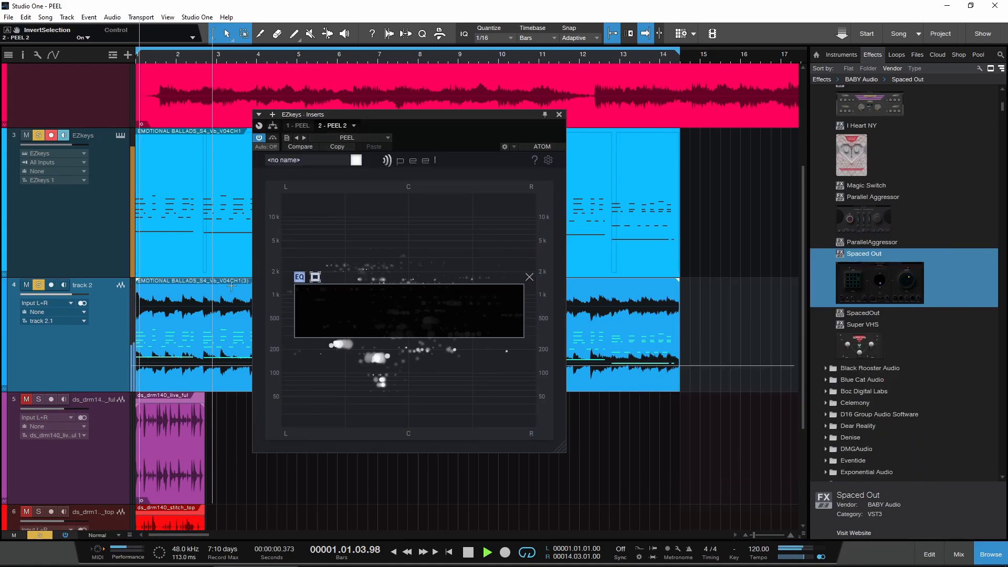
pyautogui.moveTo(455, 128); pyautogui.dragTo(526, 125)
pyautogui.click(631, 112)
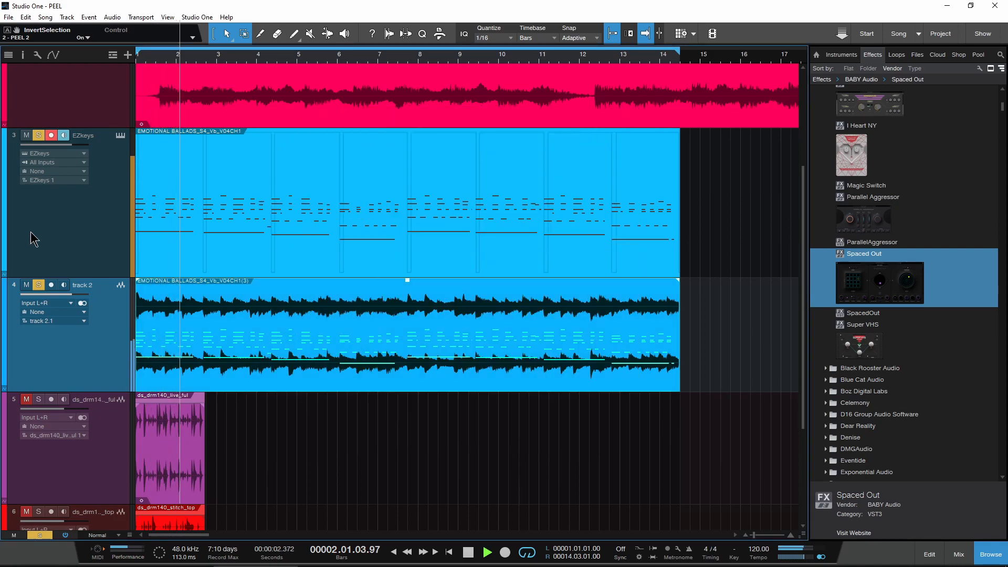
pyautogui.doubleClick(18, 283)
pyautogui.moveTo(806, 147); pyautogui.dragTo(649, 137)
pyautogui.click(550, 142)
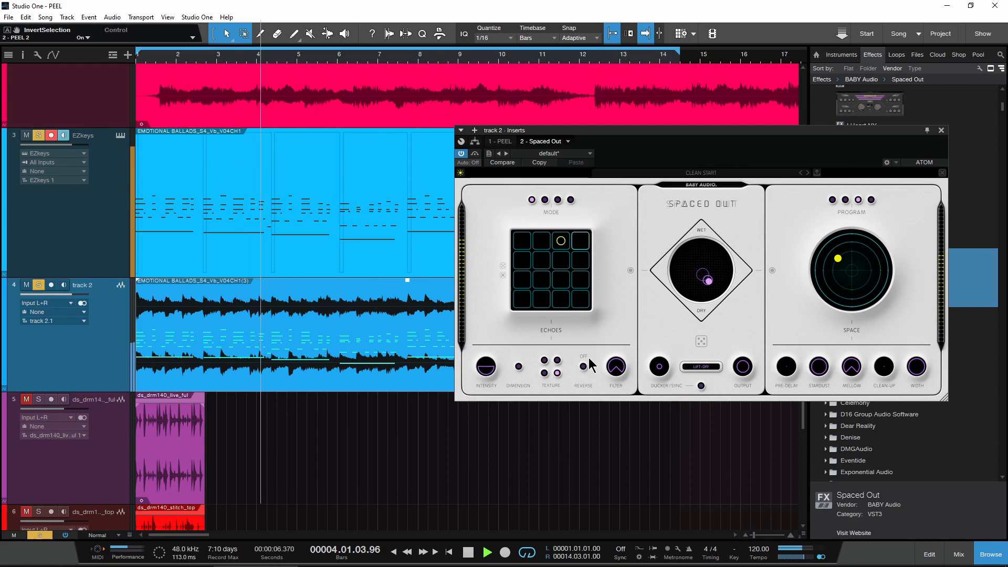
pyautogui.press('space')
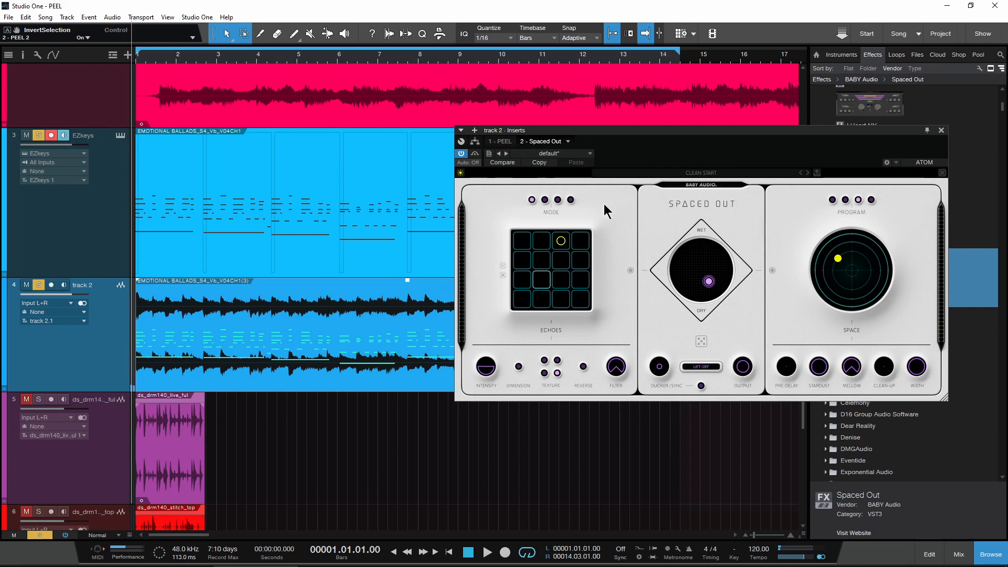
pyautogui.click(941, 130)
# - Compare playback with and without track 2 soloed, and lower the EZkeys volume to -8.7
pyautogui.press('space')
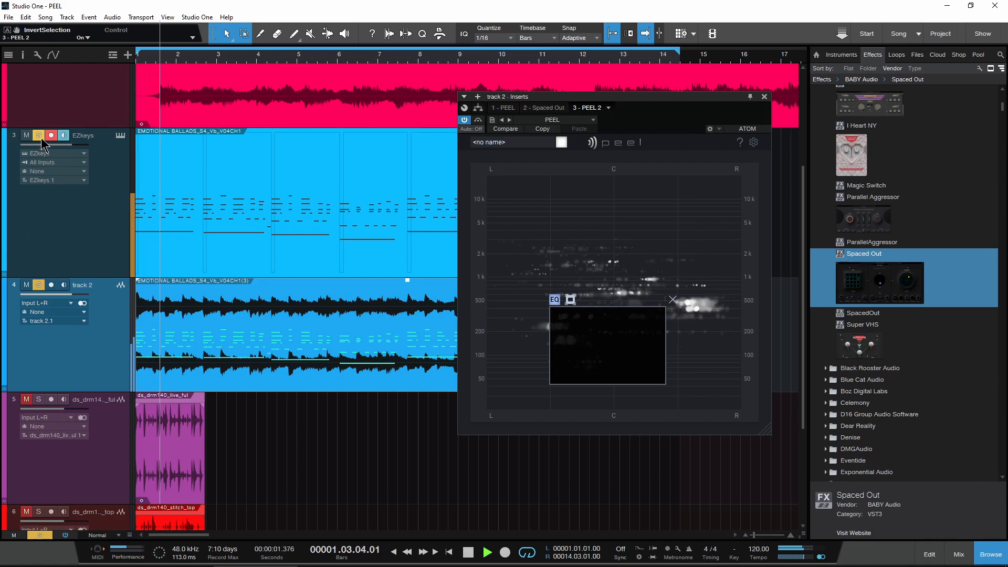
pyautogui.click(39, 285)
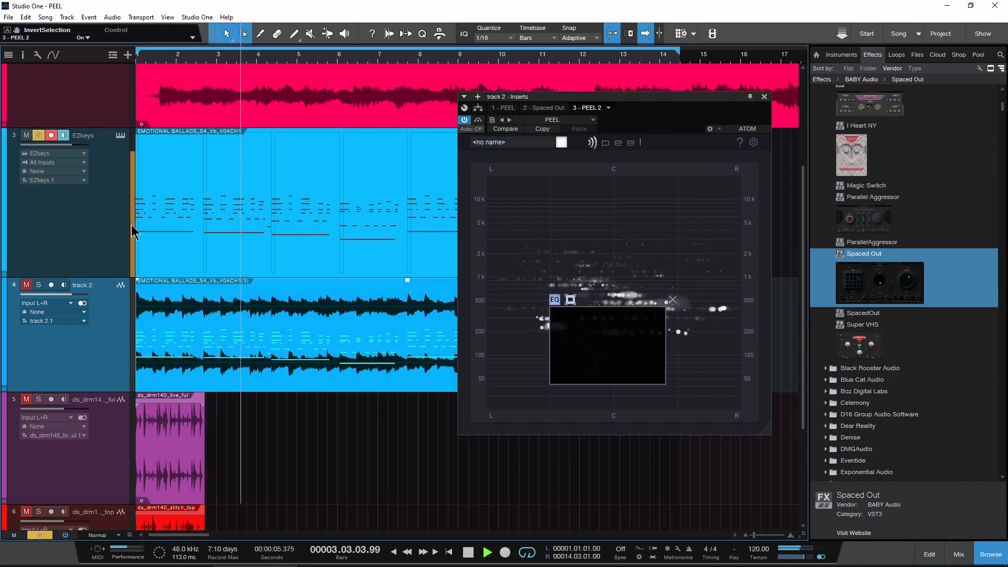
pyautogui.moveTo(72, 146); pyautogui.dragTo(58, 152)
pyautogui.click(39, 285)
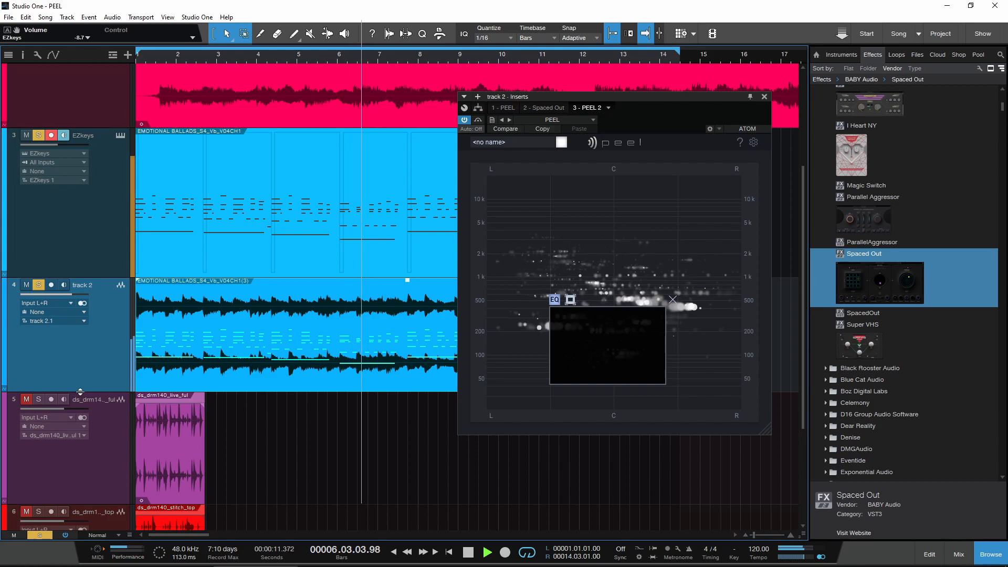
# - Balance the piano layers by setting EZkeys volume to +4.2 and track 2 volume to -5.4 around playback, and close Peel
pyautogui.press('space')
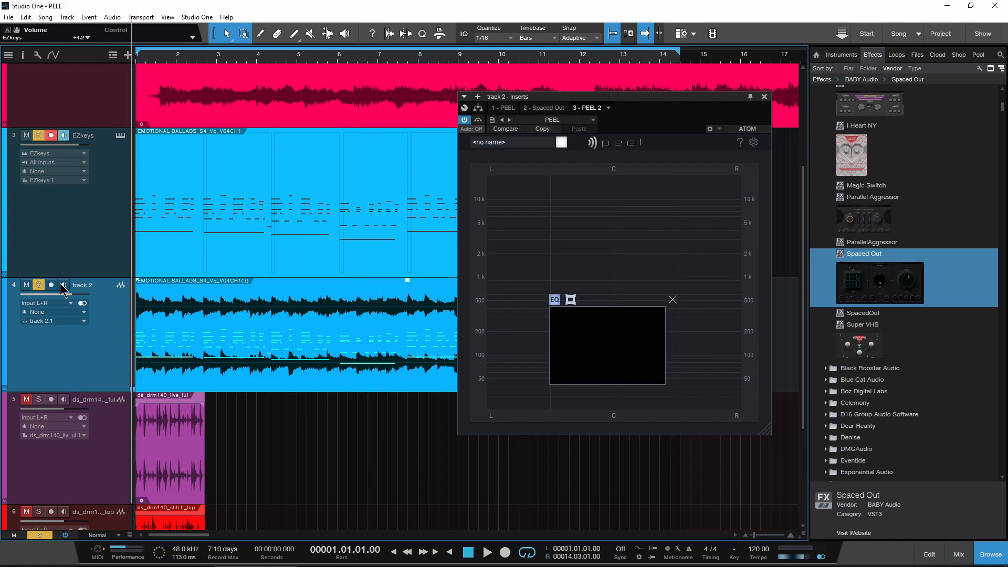
pyautogui.press('space')
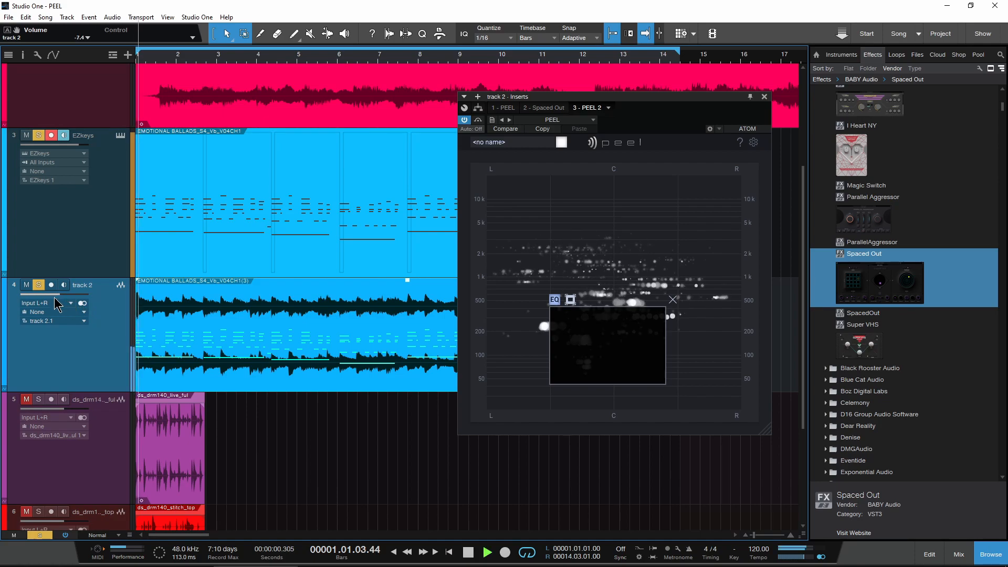
pyautogui.moveTo(52, 296); pyautogui.dragTo(56, 293)
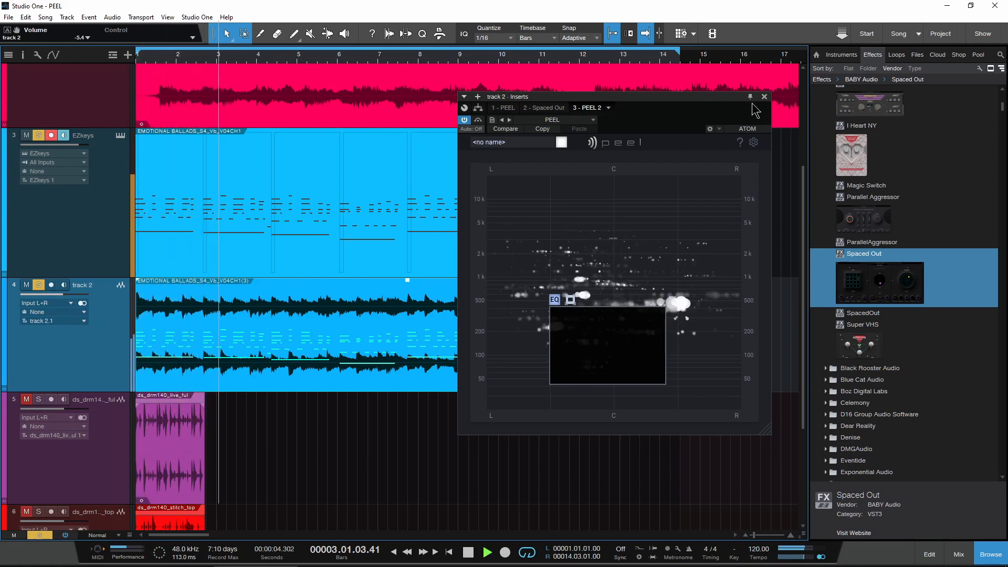
pyautogui.press('space')
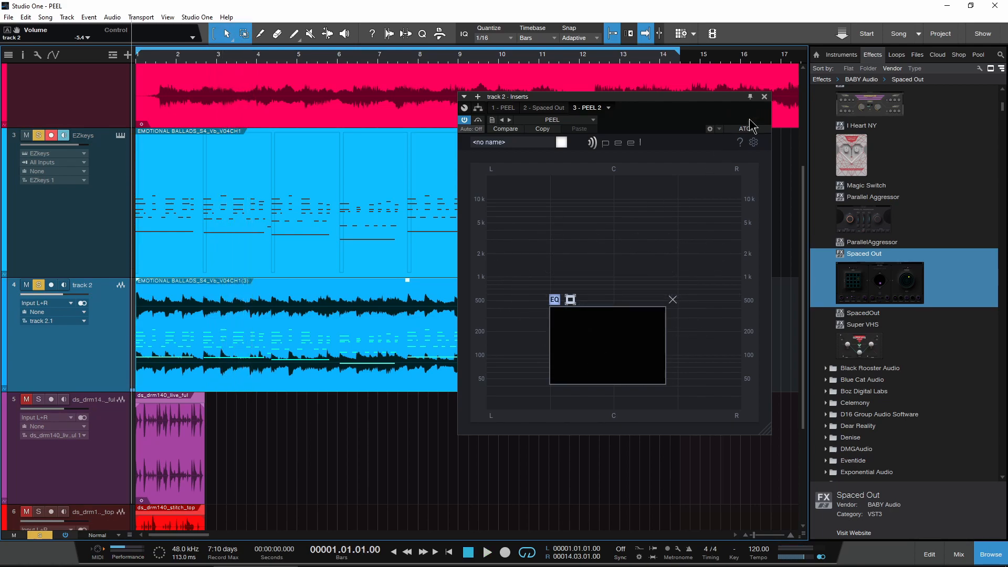
pyautogui.click(764, 97)
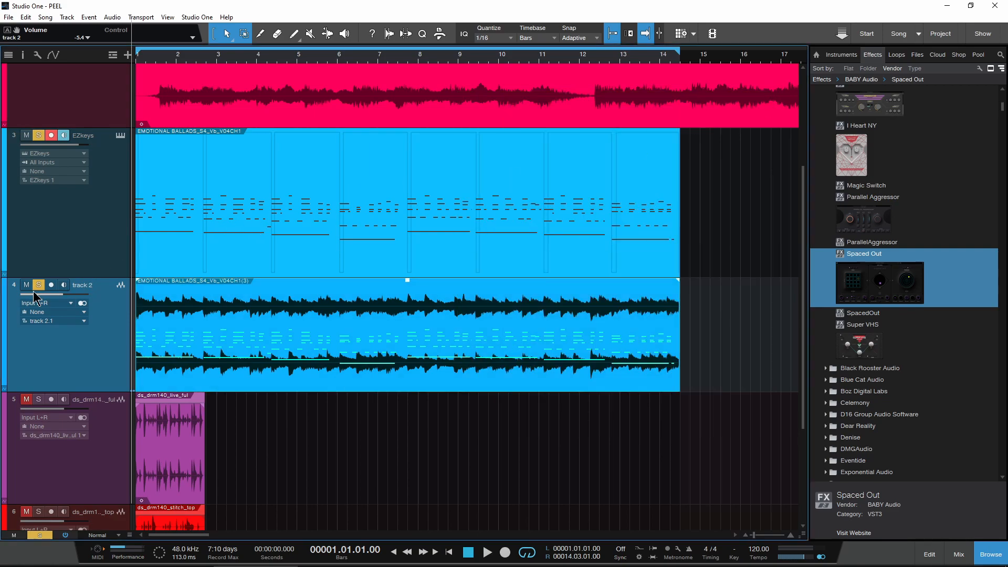
# - Audition the ds_drm140_live_ful, ds_drm140_stitch_top and ds_drm140_trudub_strp drum loops one at a time in solo
pyautogui.scroll(-3, 288, 315)
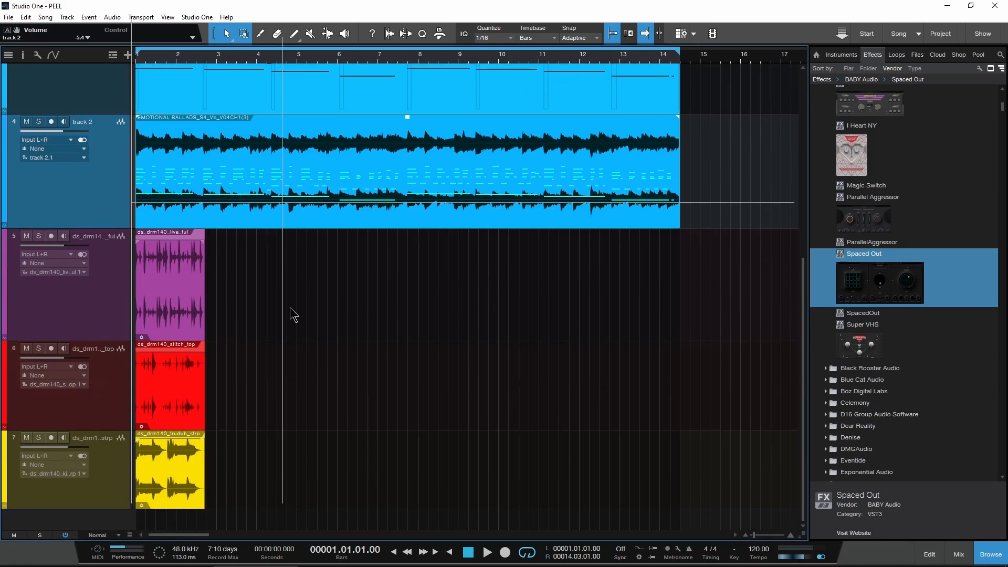
pyautogui.click(39, 237)
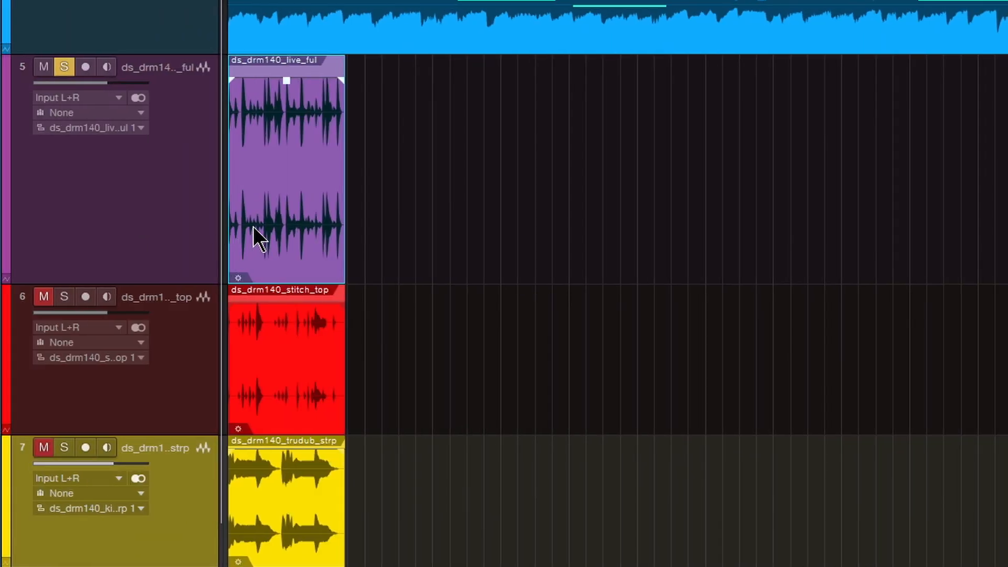
pyautogui.press('space')
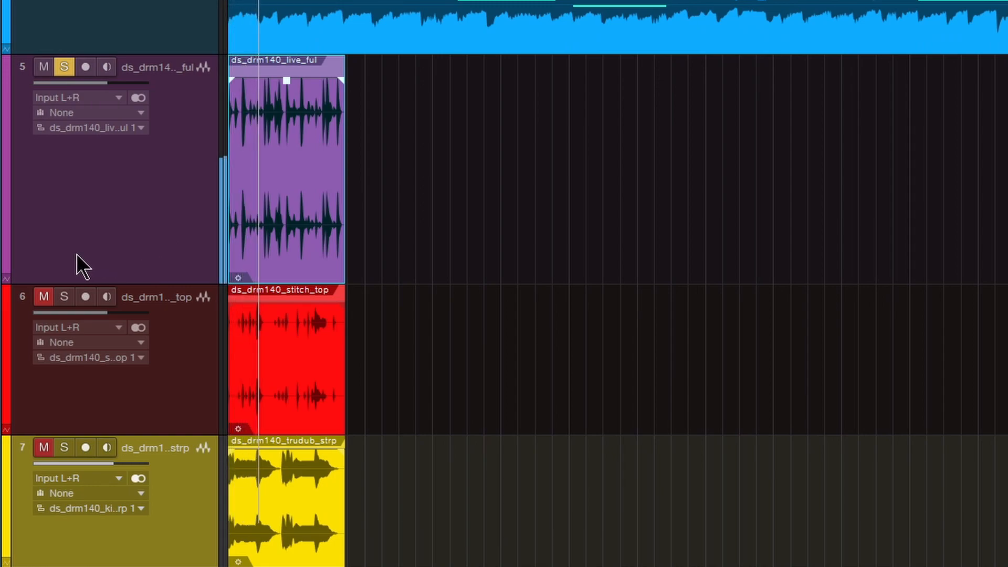
pyautogui.click(64, 297)
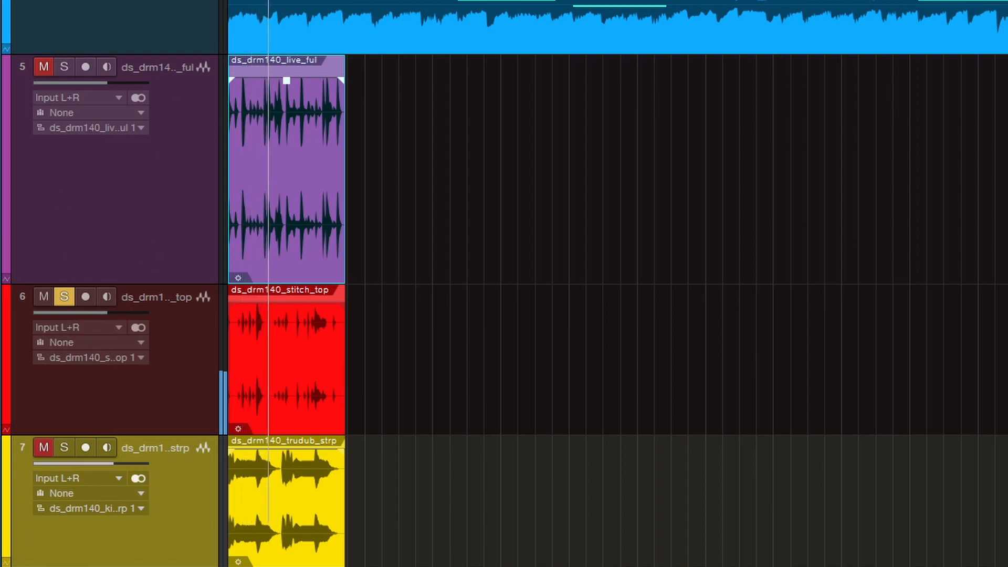
pyautogui.press('e')
pyautogui.press('e')
pyautogui.press('e')
pyautogui.hscroll(-3, 337, 41)
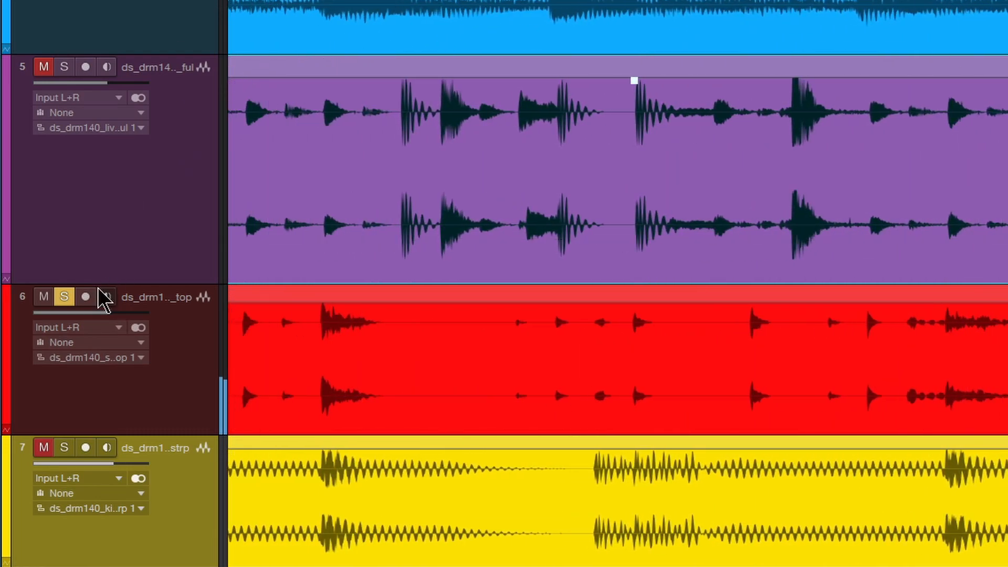
pyautogui.click(64, 296)
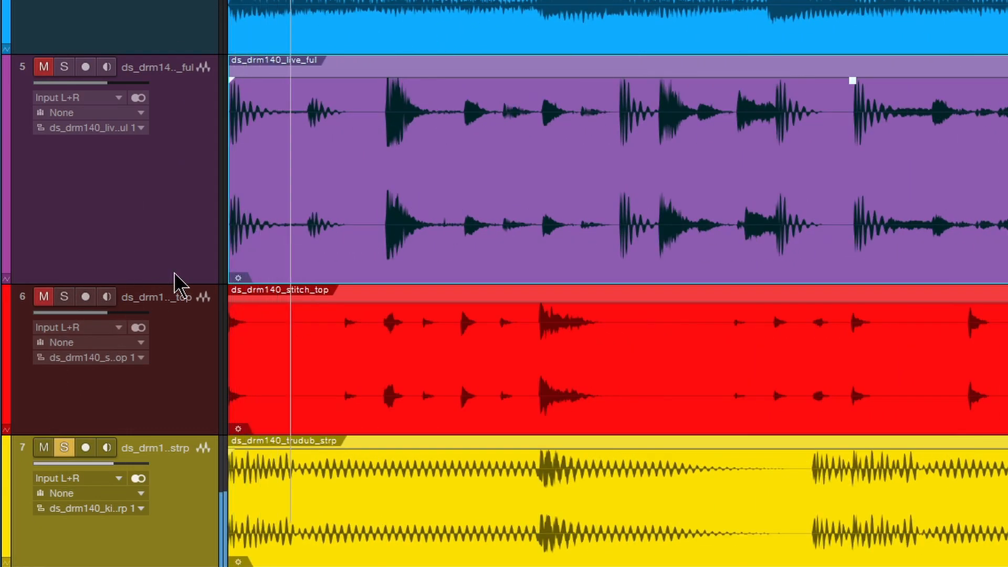
pyautogui.scroll(-1, 514, 65)
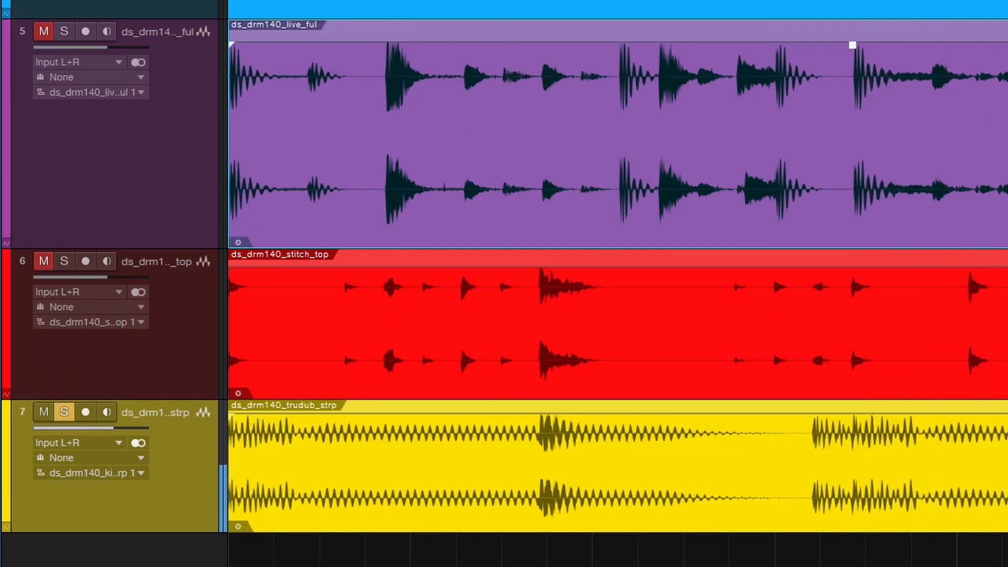
pyautogui.moveTo(574, 1); pyautogui.dragTo(366, 1)
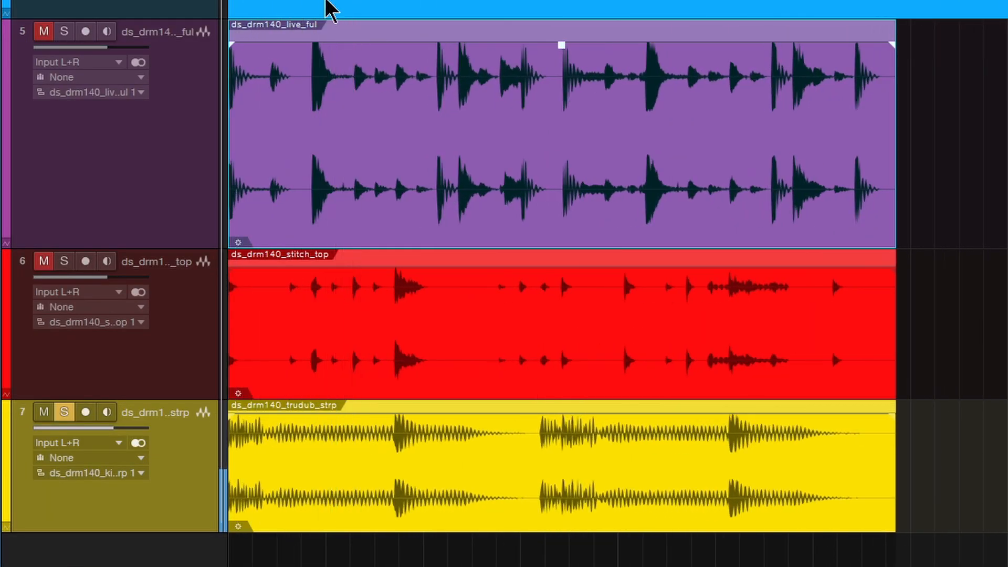
# - Play all three drum loops together in solo, and return to ds_drm140_live_ful soloed on its own
pyautogui.click(64, 261)
pyautogui.click(43, 261)
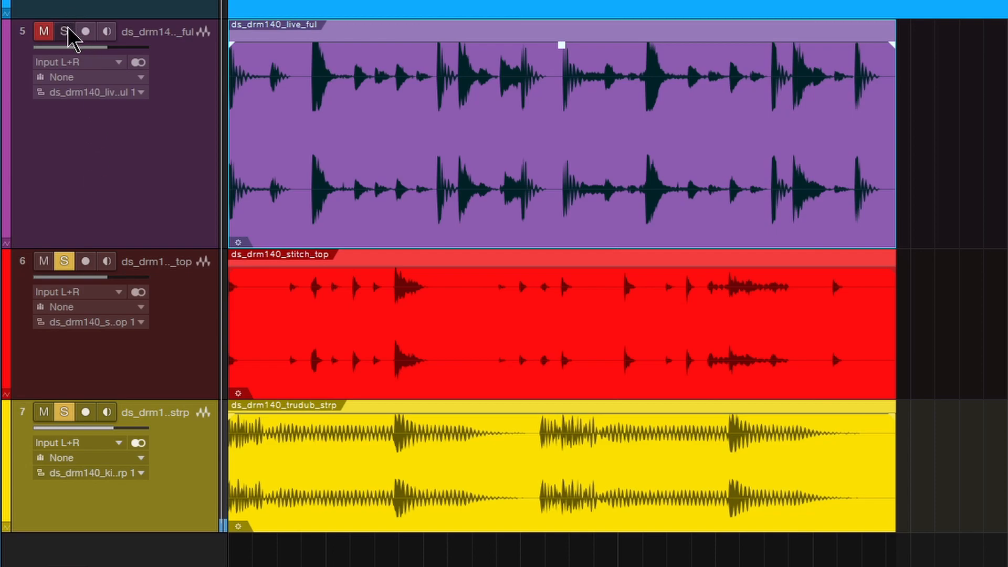
pyautogui.press('space')
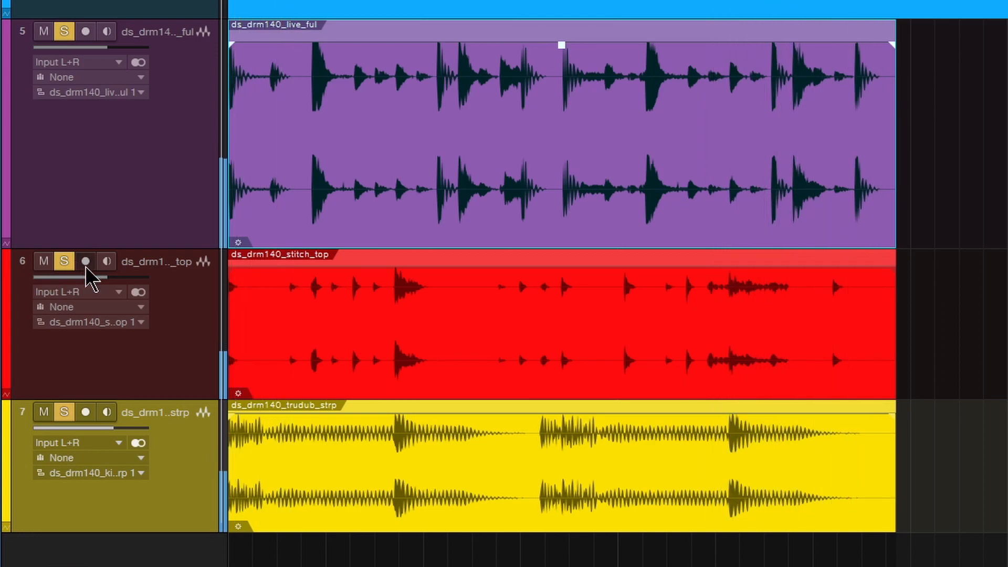
pyautogui.click(389, 499)
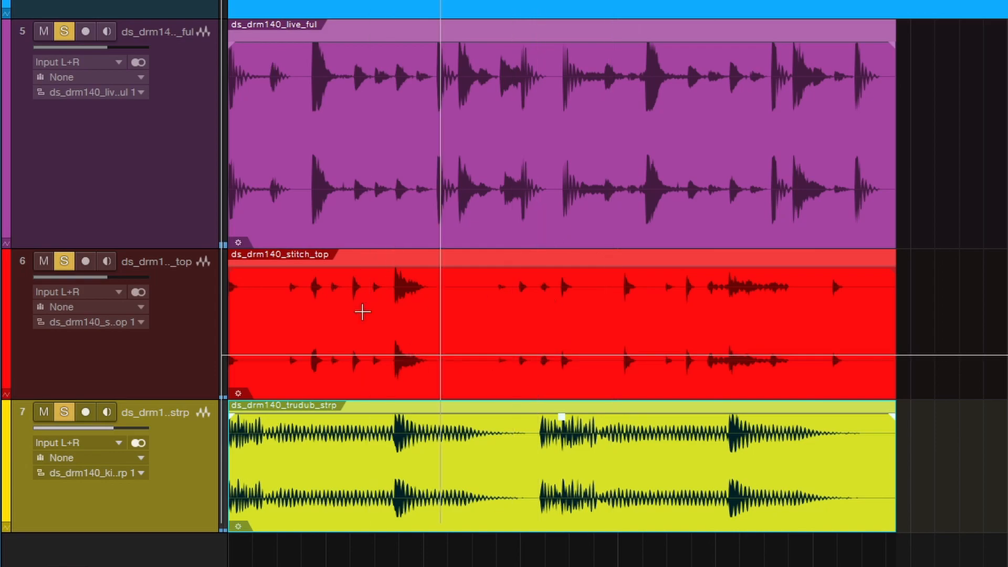
pyautogui.click(362, 374)
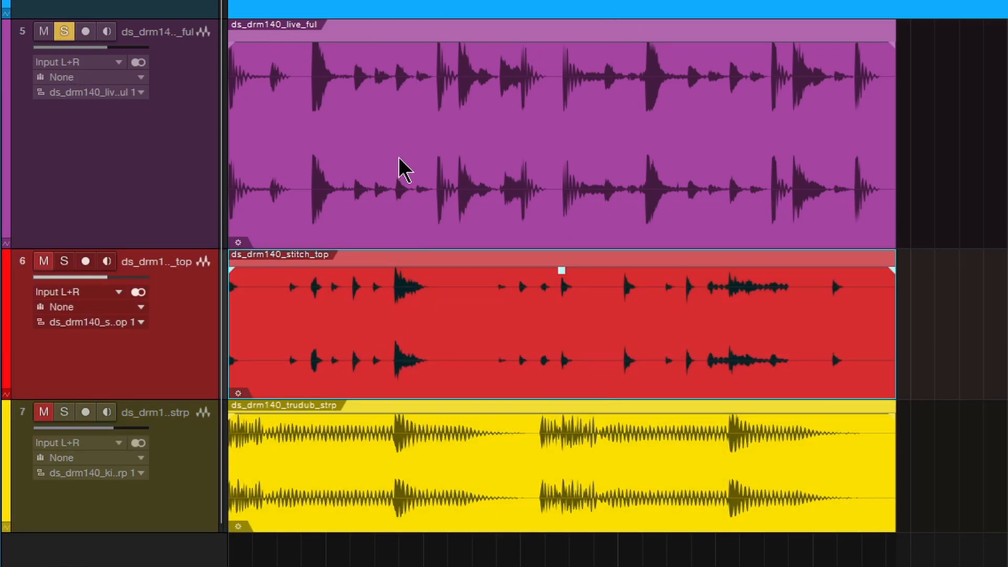
pyautogui.press('space')
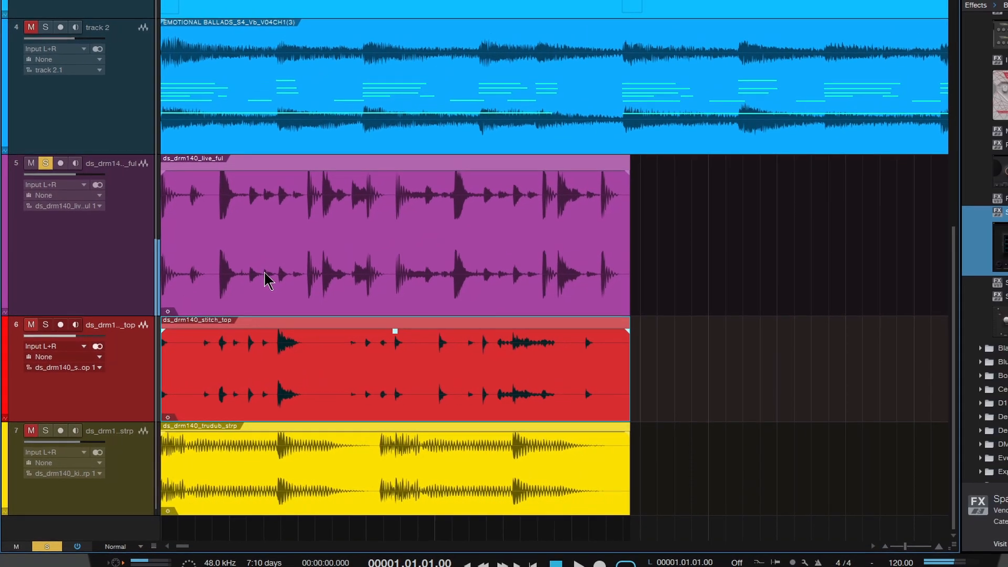
# - Enable Peel on the ds_drm140_live_ful track, shift its low-frequency box slightly and leave the selection inverted
pyautogui.doubleClick(16, 163)
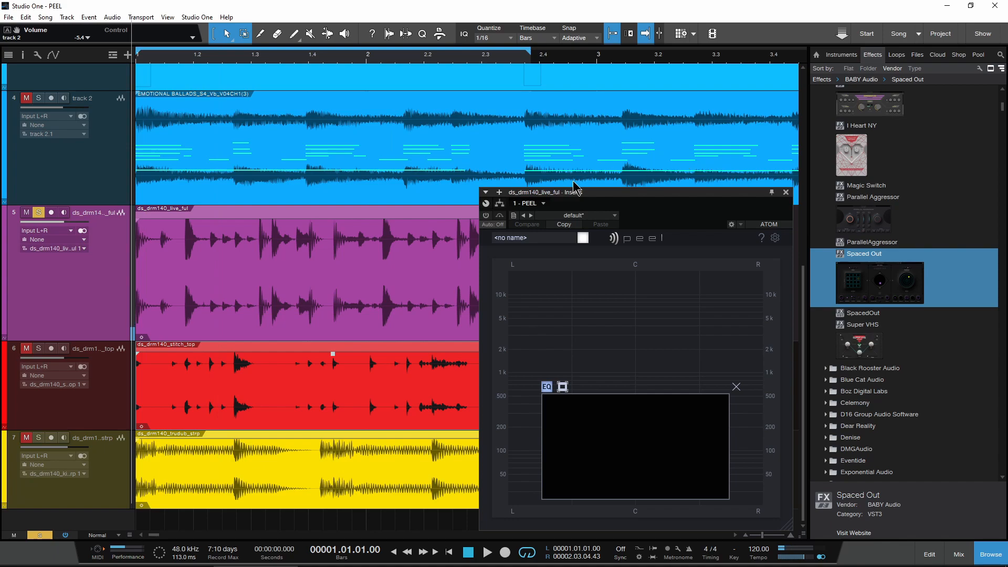
pyautogui.moveTo(574, 191); pyautogui.dragTo(510, 145)
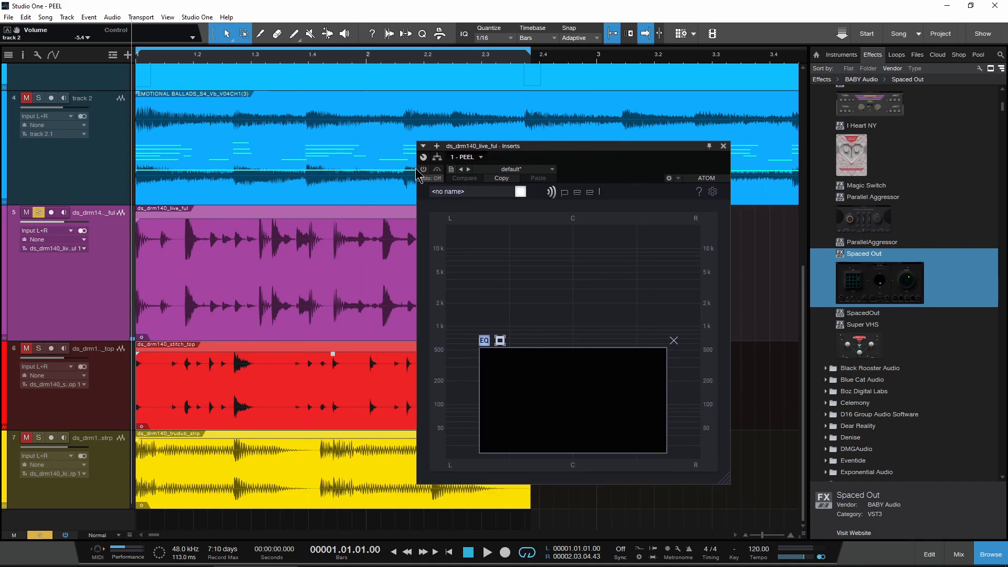
pyautogui.press('space')
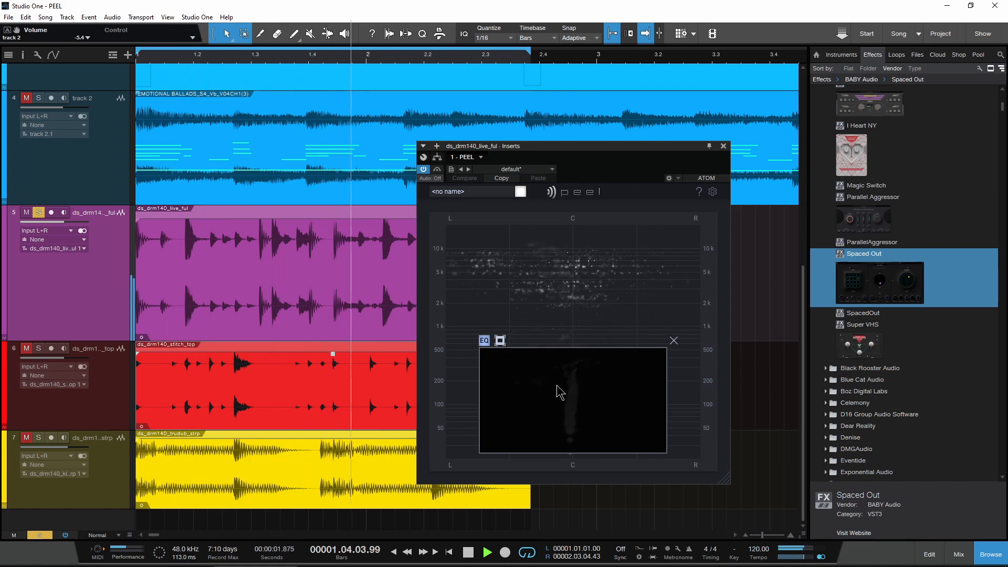
pyautogui.moveTo(557, 390); pyautogui.dragTo(514, 375)
pyautogui.click(498, 339)
pyautogui.click(502, 338)
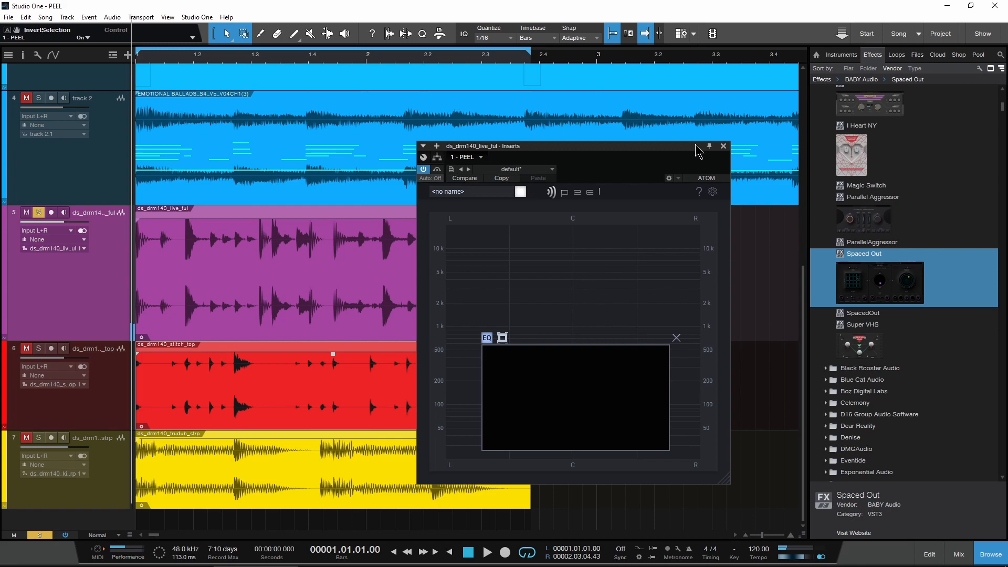
pyautogui.click(87, 417)
pyautogui.press('Escape')
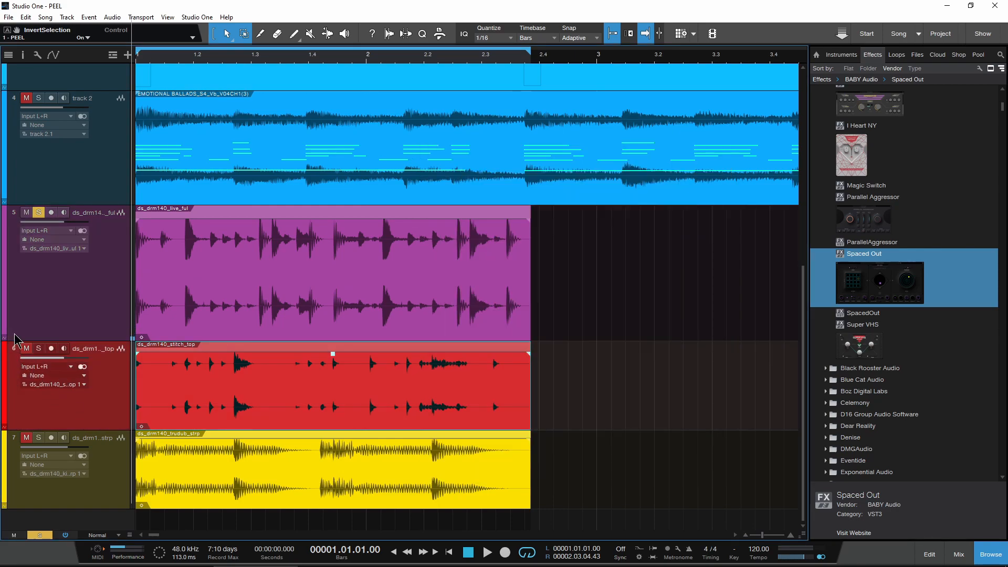
# - Open Peel on the ds_drm140_stitch_top track, listen to its uninverted selection in solo, and delete the existing box
pyautogui.doubleClick(14, 349)
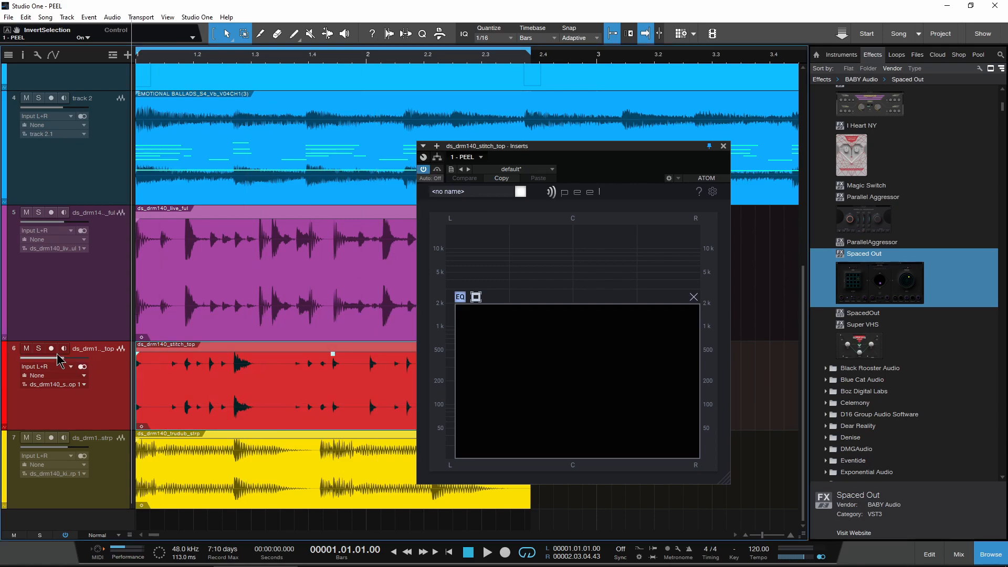
pyautogui.press('space')
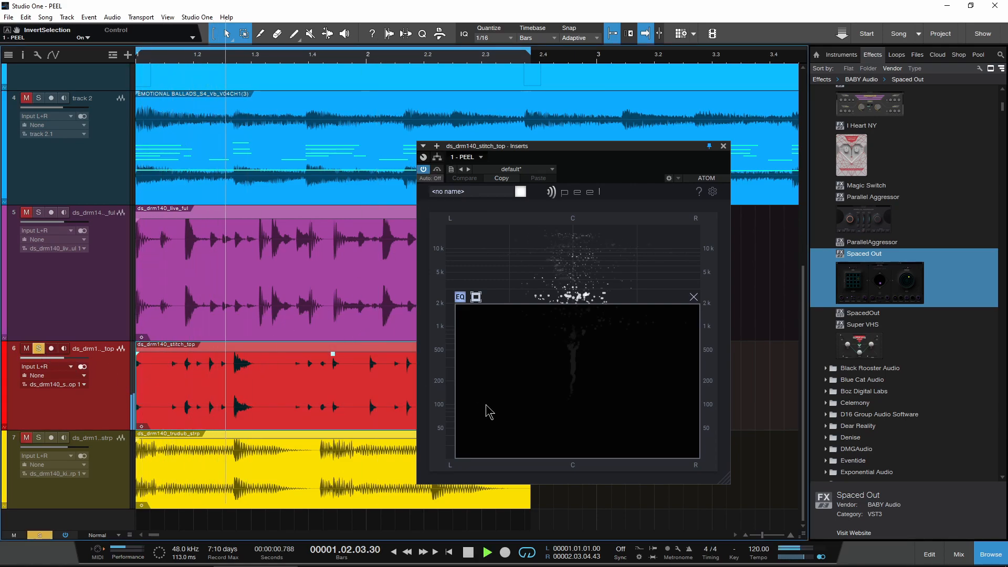
pyautogui.click(480, 297)
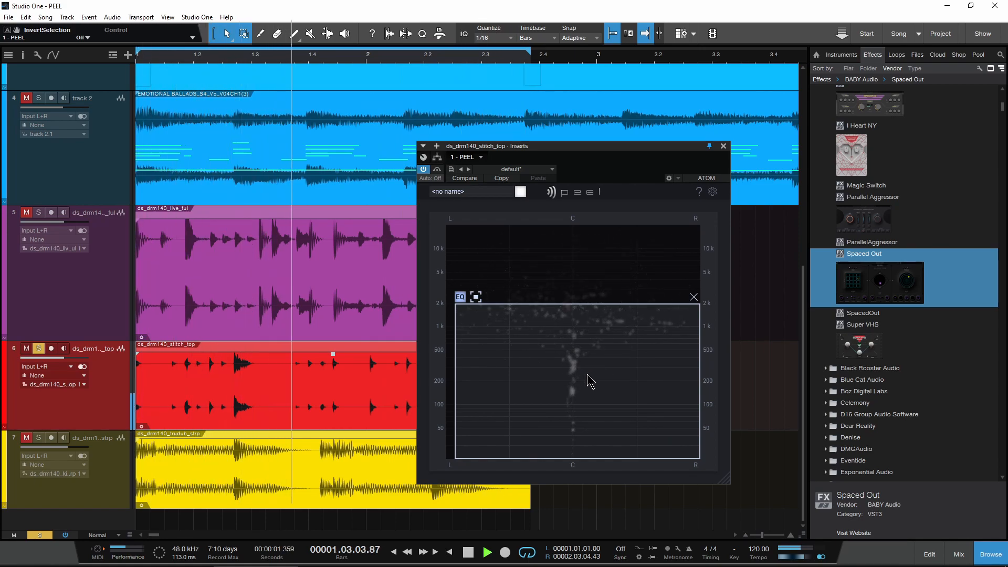
pyautogui.moveTo(591, 381); pyautogui.dragTo(584, 364)
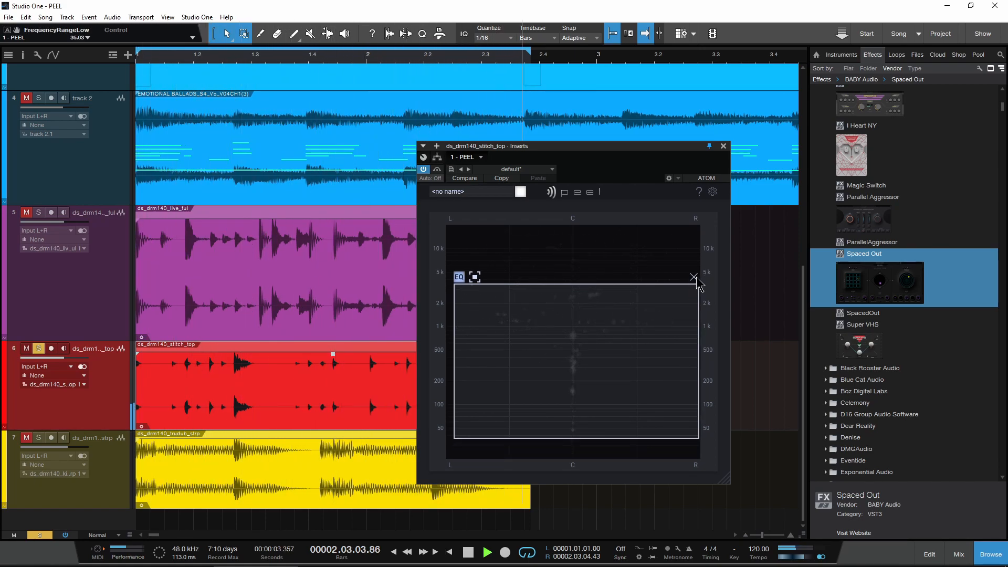
pyautogui.click(693, 277)
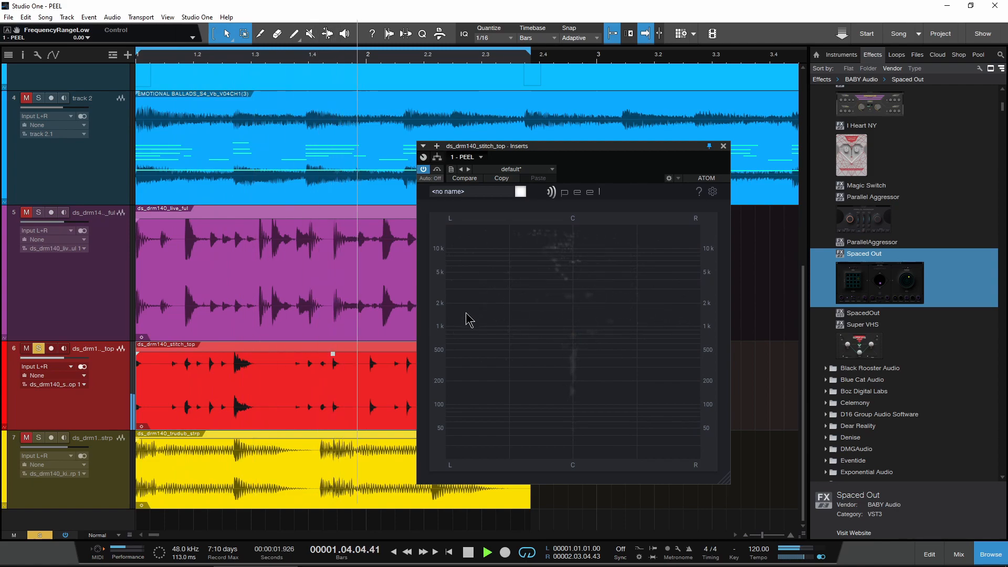
# - Draw a nearly full-width Peel box from about 31 Hz to 1.8 kHz on ds_drm140_stitch_top and invert the selection
pyautogui.moveTo(465, 318); pyautogui.dragTo(693, 451)
pyautogui.moveTo(598, 380)
pyautogui.mouseDown()
pyautogui.moveTo(600, 306)
pyautogui.moveTo(601, 384)
pyautogui.moveTo(582, 389)
pyautogui.mouseUp()
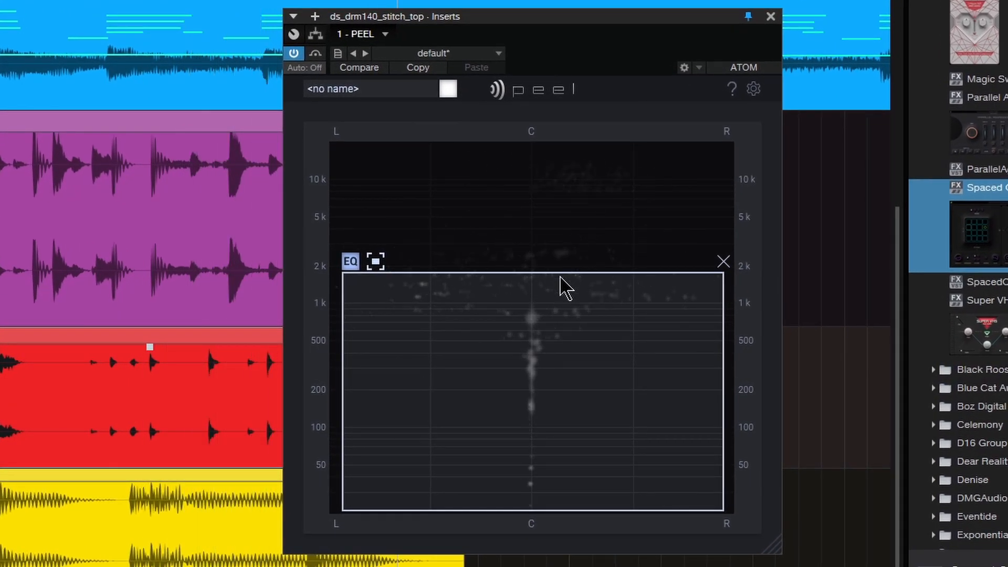
pyautogui.moveTo(561, 277); pyautogui.dragTo(559, 284)
pyautogui.moveTo(534, 510); pyautogui.dragTo(533, 490)
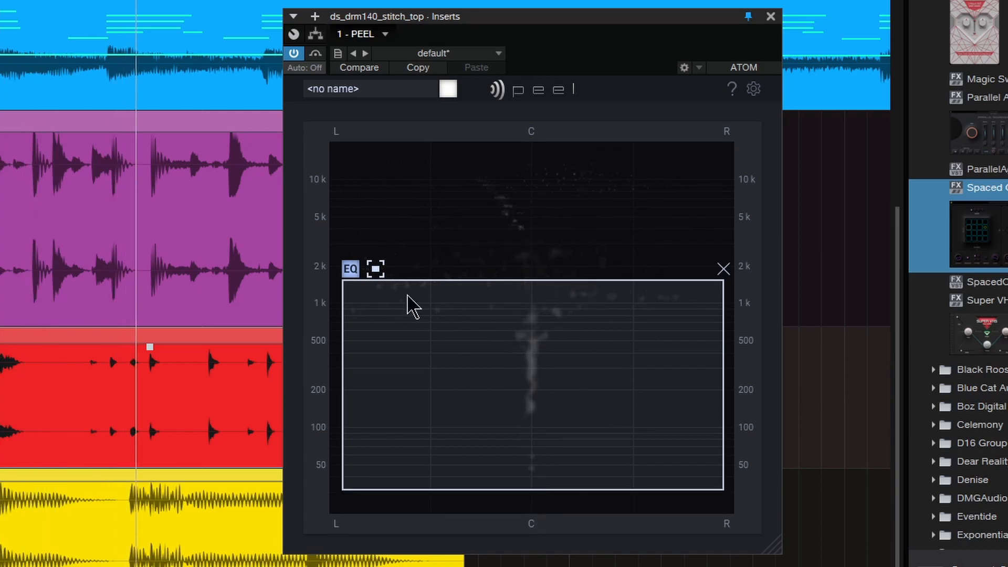
pyautogui.click(375, 268)
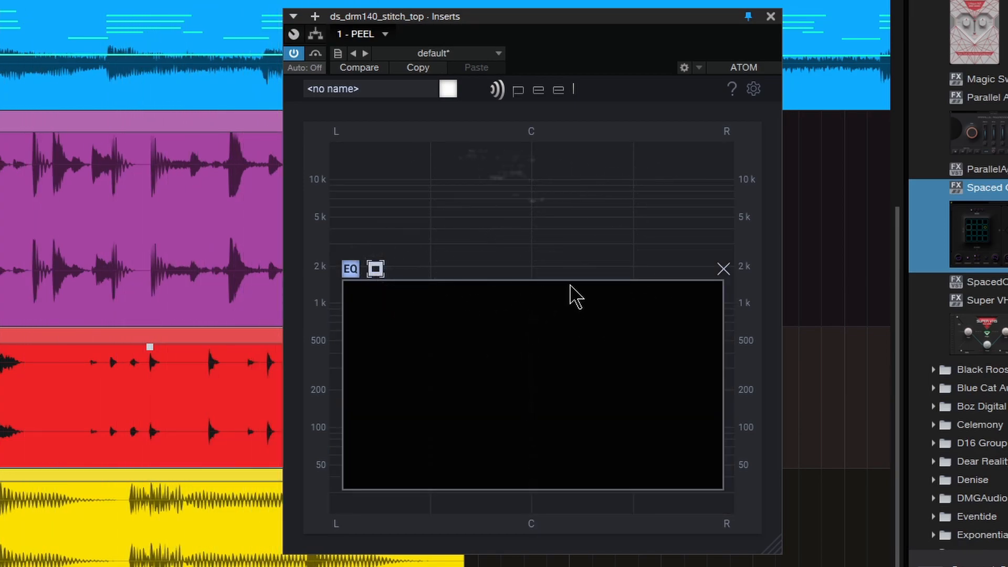
pyautogui.moveTo(569, 287); pyautogui.dragTo(569, 277)
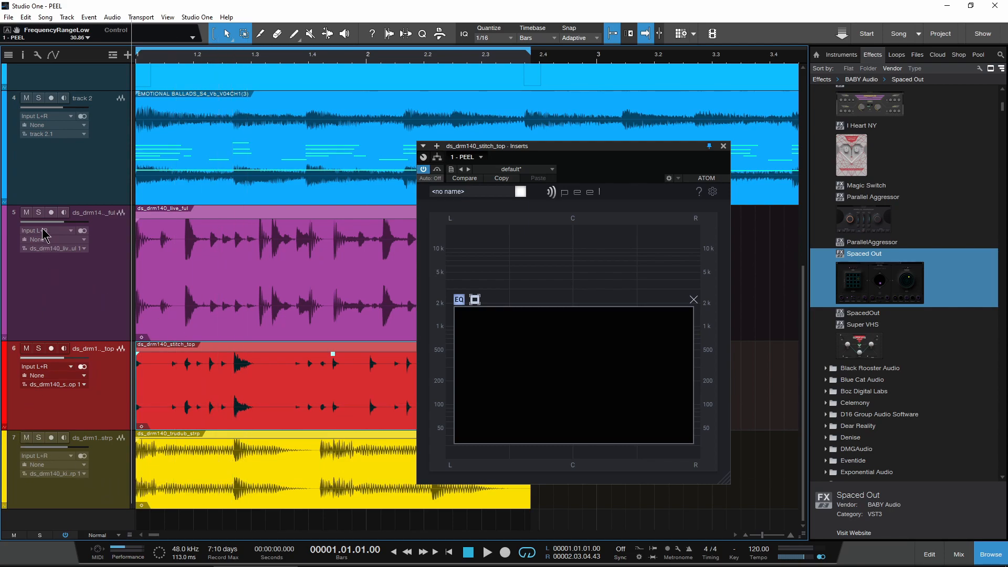
# - Play the three drum loops together in solo with Peel active on ds_drm140_stitch_top, and close the Peel window
pyautogui.click(39, 438)
pyautogui.press('space')
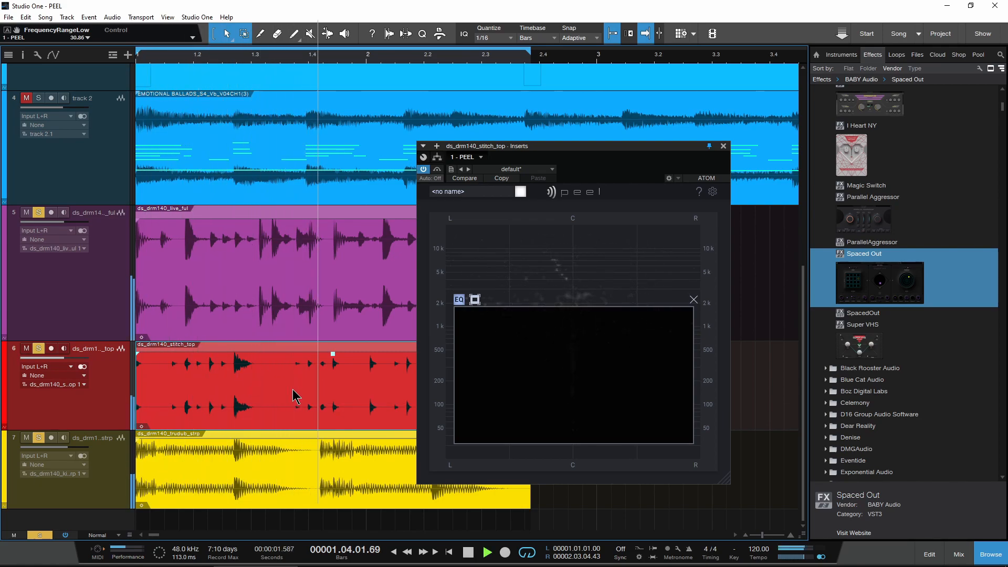
pyautogui.click(724, 147)
# - Solo ds_drm140_stitch_top alone during playback, reopen its Peel, and disable the plug-in for comparison
pyautogui.click(39, 437)
pyautogui.click(38, 213)
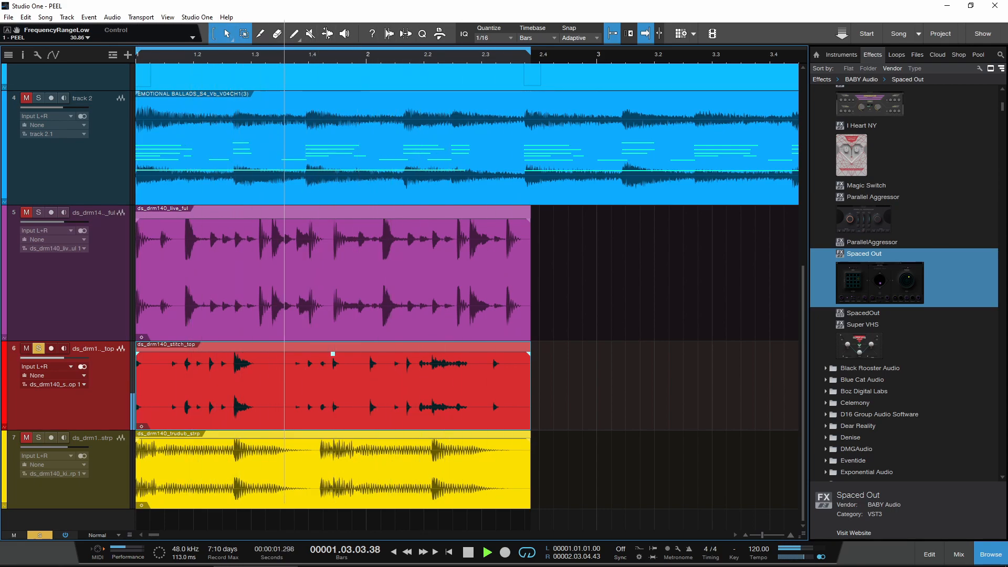
pyautogui.doubleClick(15, 349)
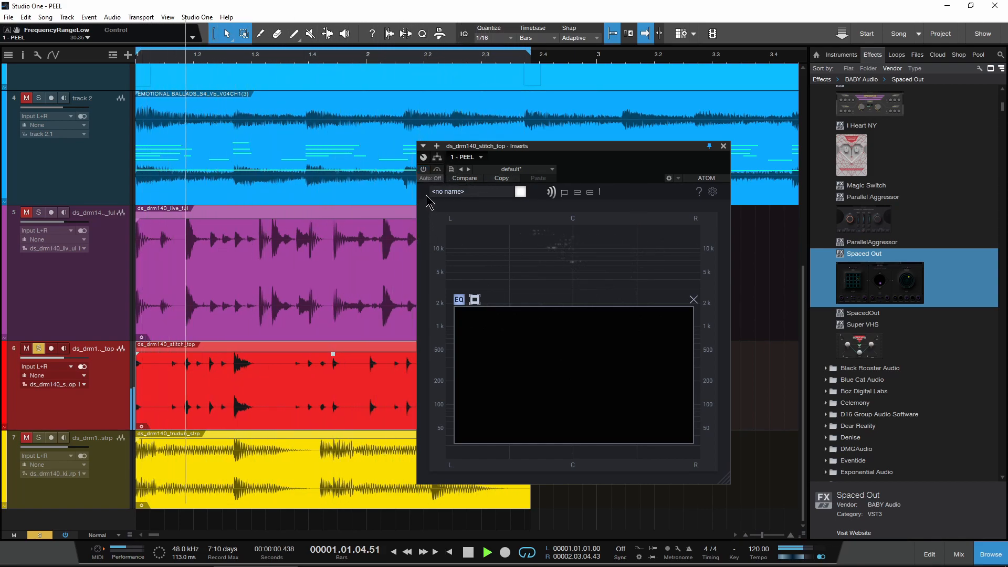
# - Solo ds_drm140_live_ful instead of ds_drm140_stitch_top, open its Peel, and disable and re-enable the plug-in for comparison
pyautogui.click(38, 213)
pyautogui.click(37, 351)
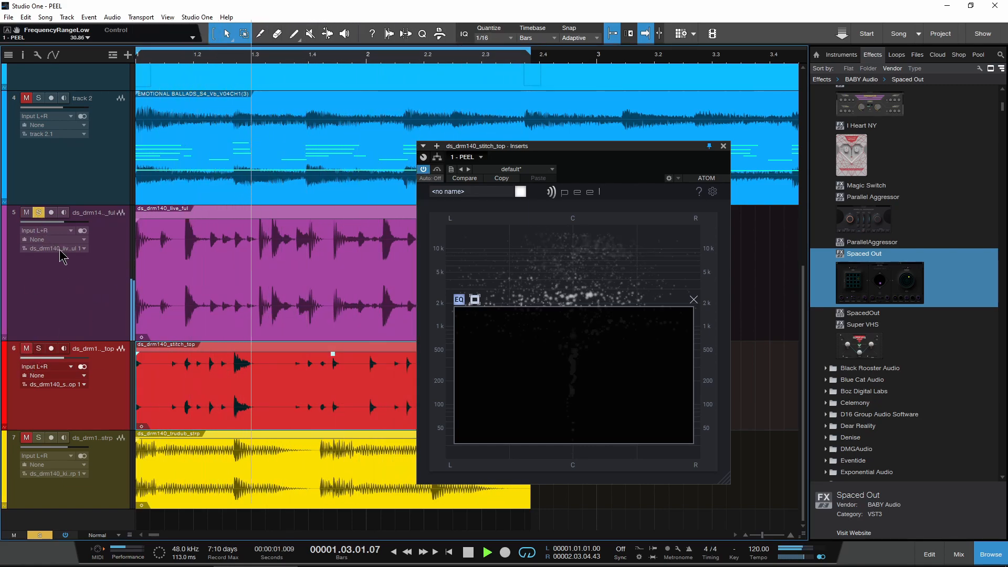
pyautogui.click(18, 217)
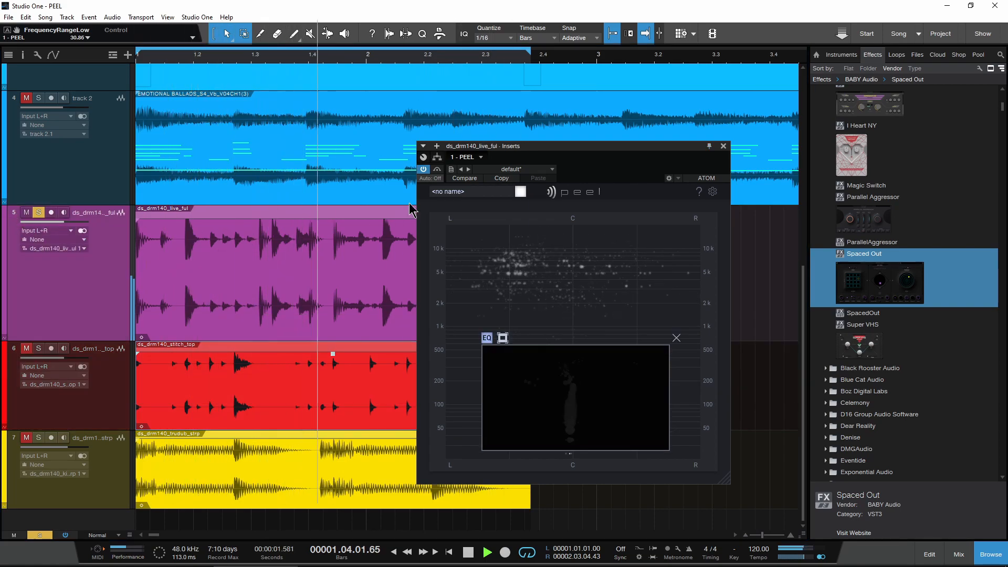
pyautogui.click(422, 173)
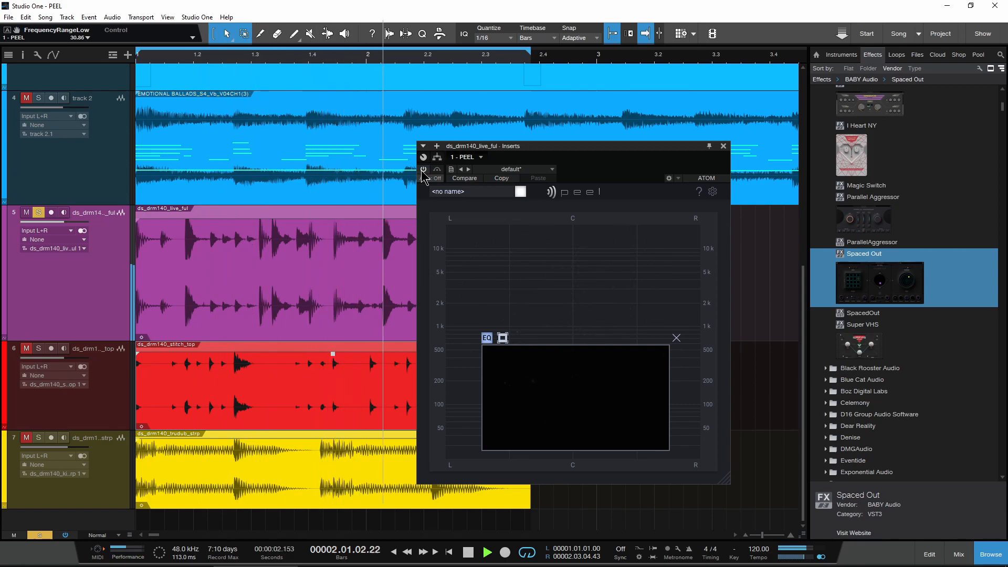
pyautogui.click(422, 173)
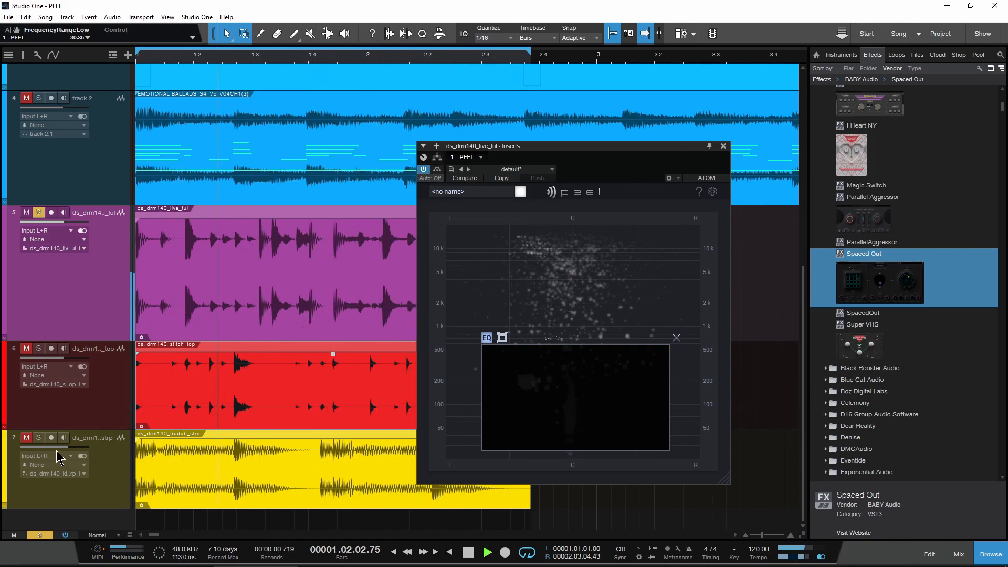
# - Solo ds_drm140_stitch_top and ds_drm140_trudub_strp together with ds_drm140_live_ful during playback, and close the Peel windows
pyautogui.click(39, 438)
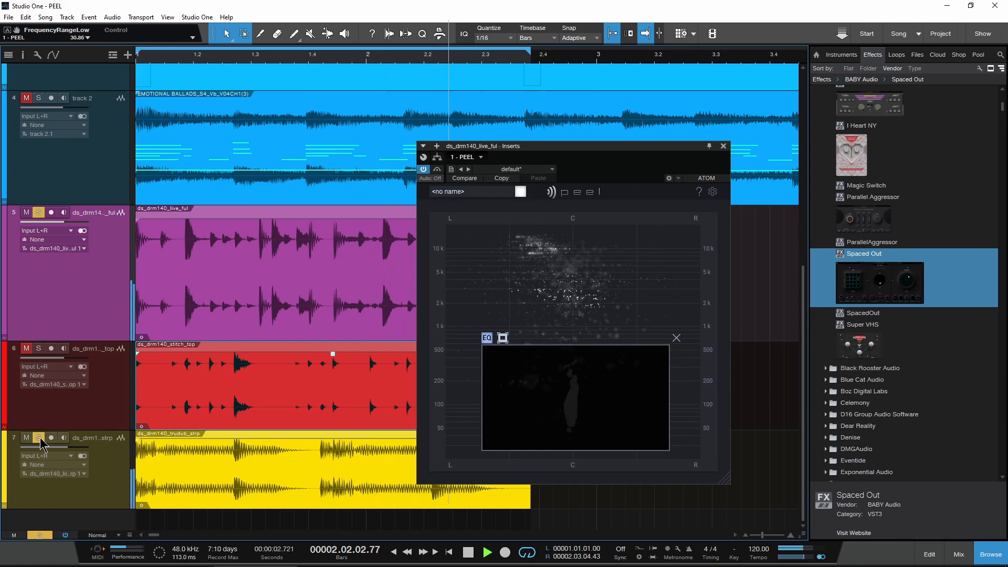
pyautogui.click(39, 348)
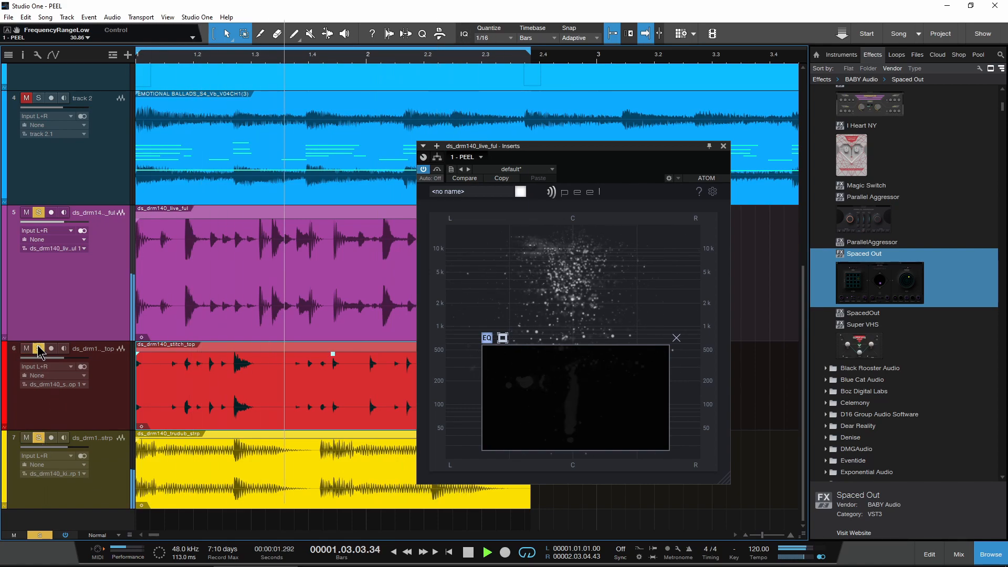
pyautogui.click(723, 147)
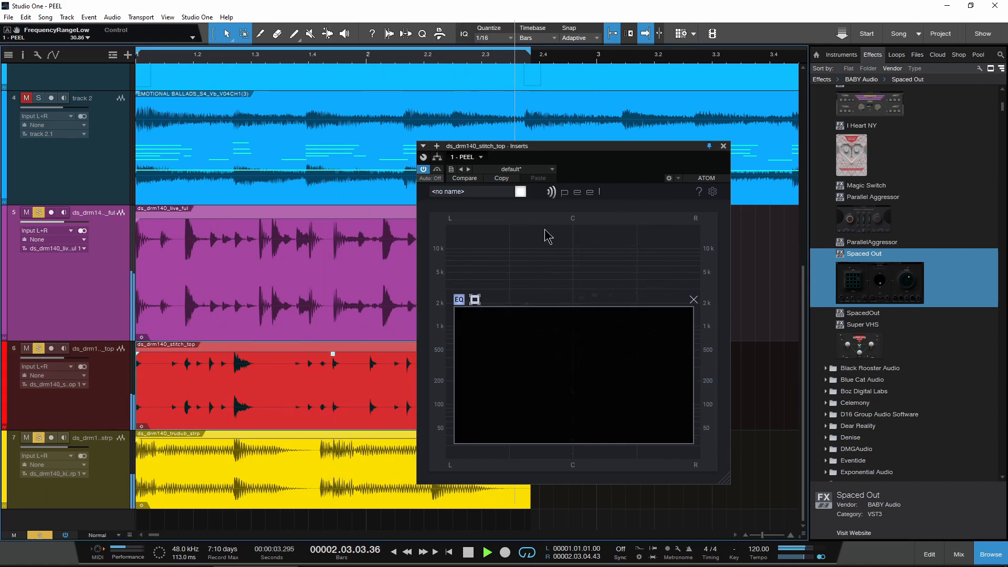
pyautogui.click(723, 146)
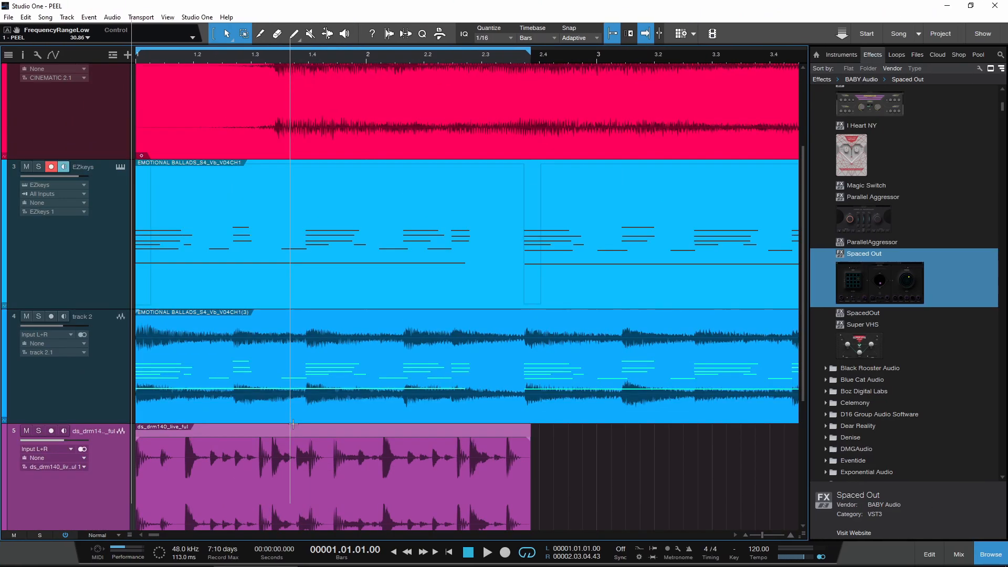
# - Select the CINEMATIC clip on track 1 and set the loop range to its full length
pyautogui.scroll(-2, 294, 425)
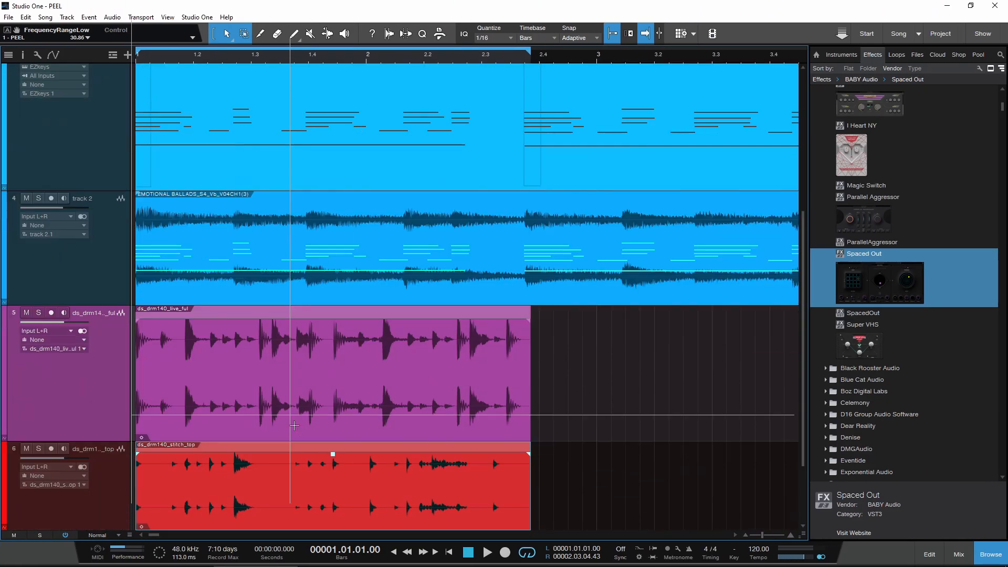
pyautogui.scroll(-1, 294, 425)
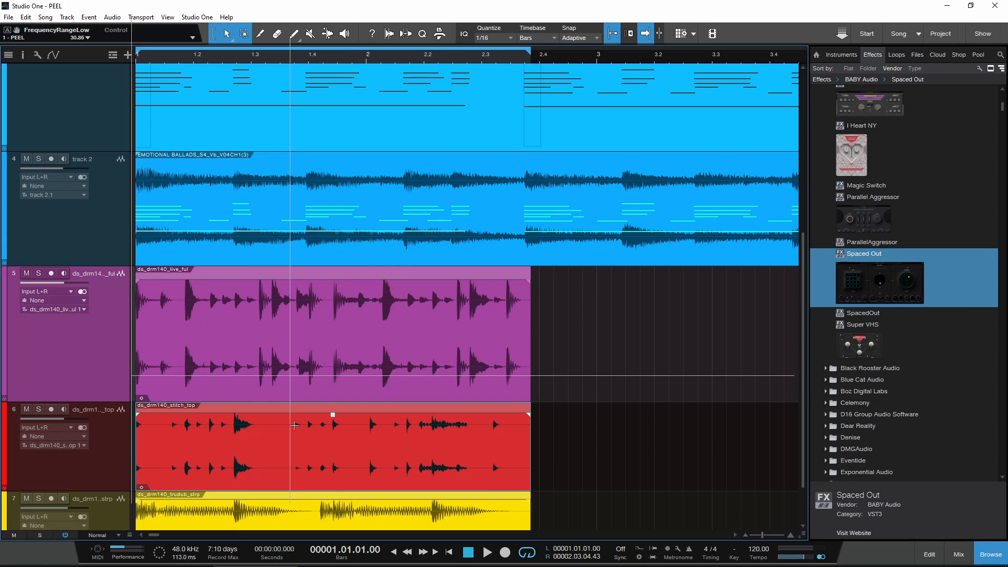
pyautogui.scroll(7, 294, 425)
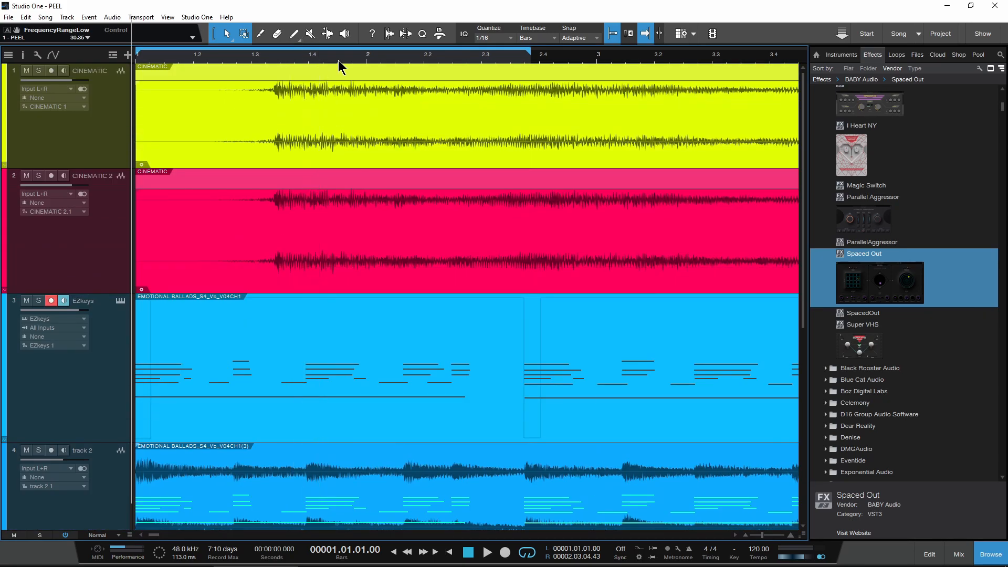
pyautogui.scroll(-8, 341, 69)
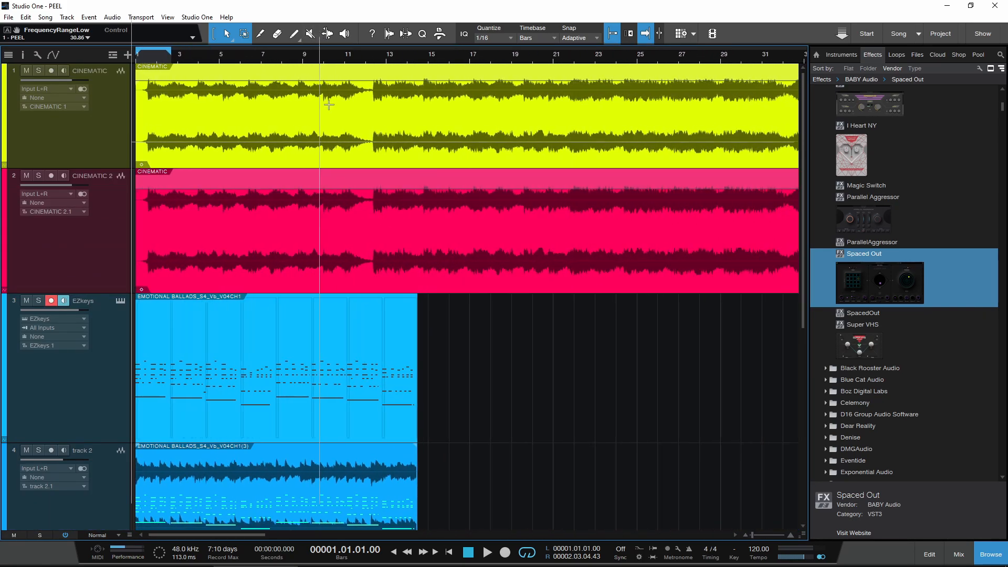
pyautogui.click(338, 132)
pyautogui.press('p')
pyautogui.moveTo(395, 57)
pyautogui.mouseDown()
pyautogui.moveTo(389, 40)
pyautogui.moveTo(389, 51)
pyautogui.mouseUp()
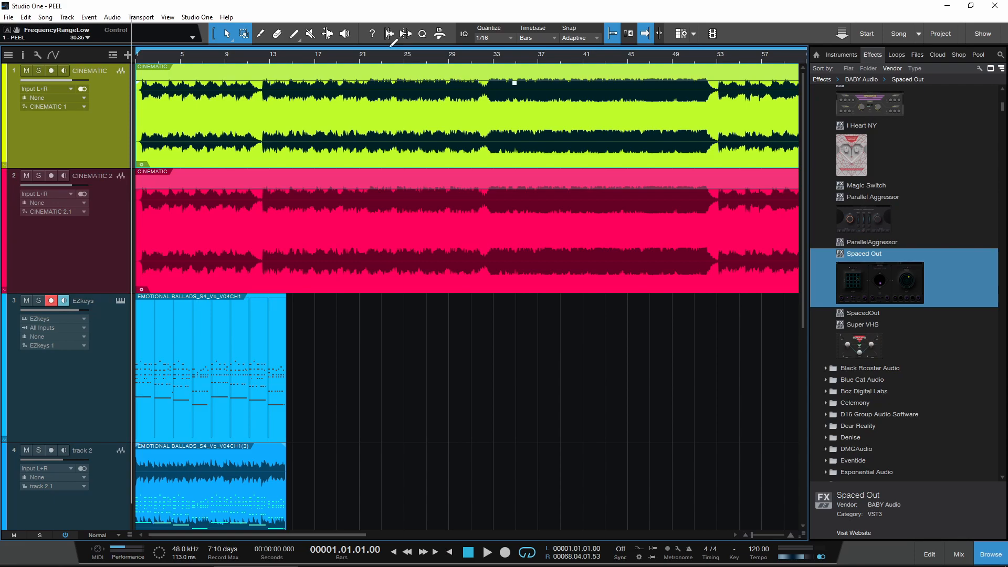
# - Browse the vendor-sorted effects list past the BABY Audio folder and through the iZotope plug-ins
pyautogui.scroll(-15, 864, 362)
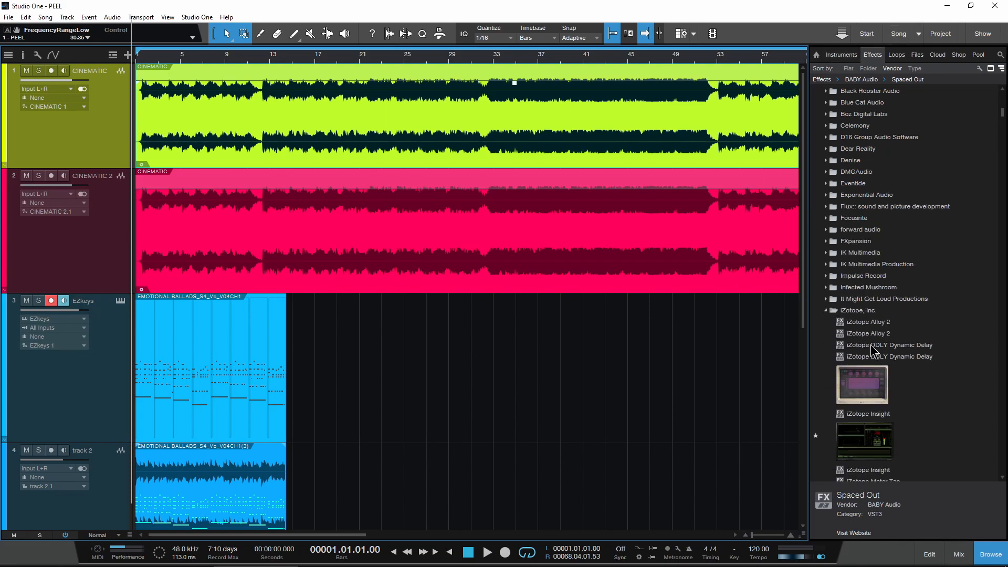
pyautogui.scroll(-6, 870, 346)
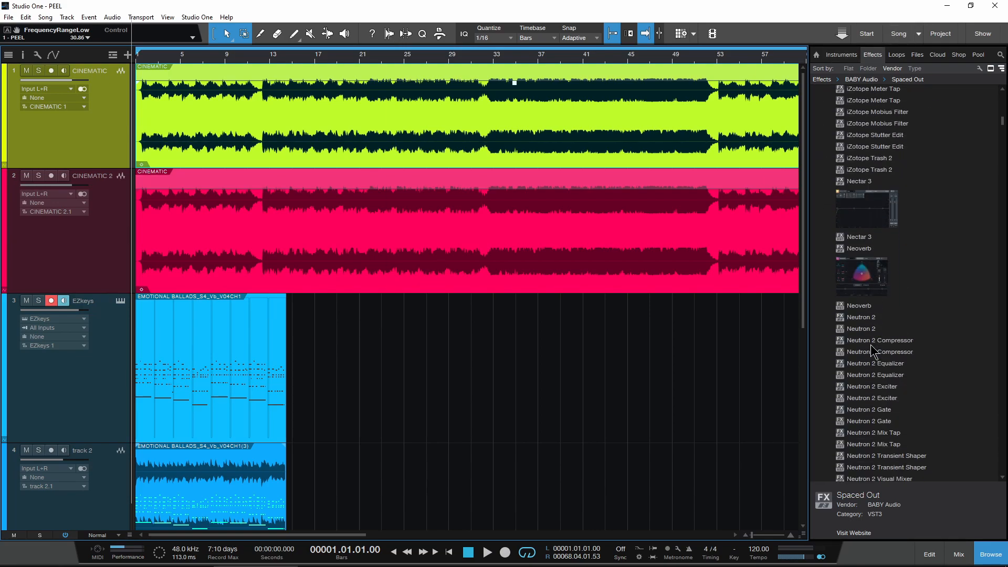
pyautogui.scroll(-5, 854, 298)
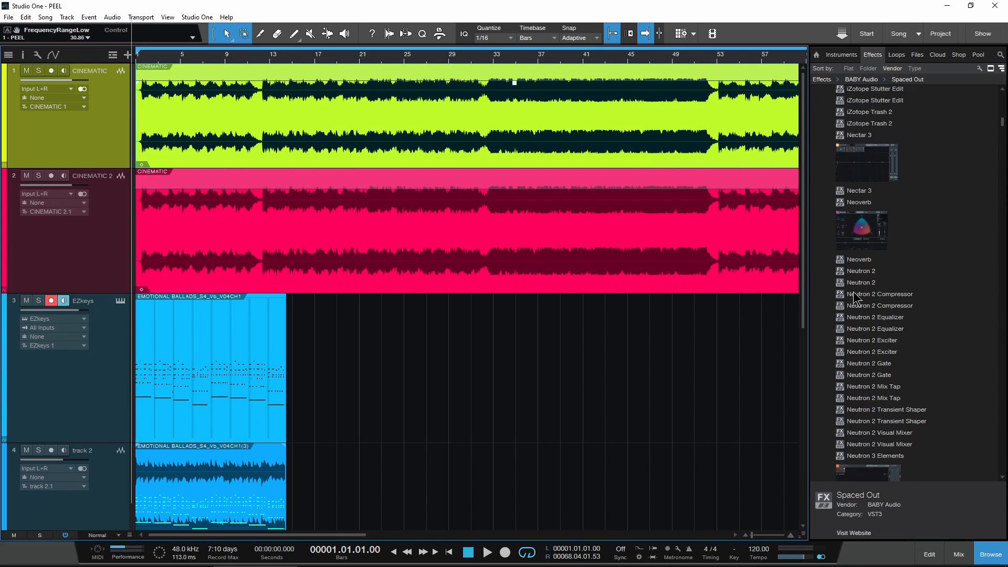
pyautogui.scroll(-5, 853, 298)
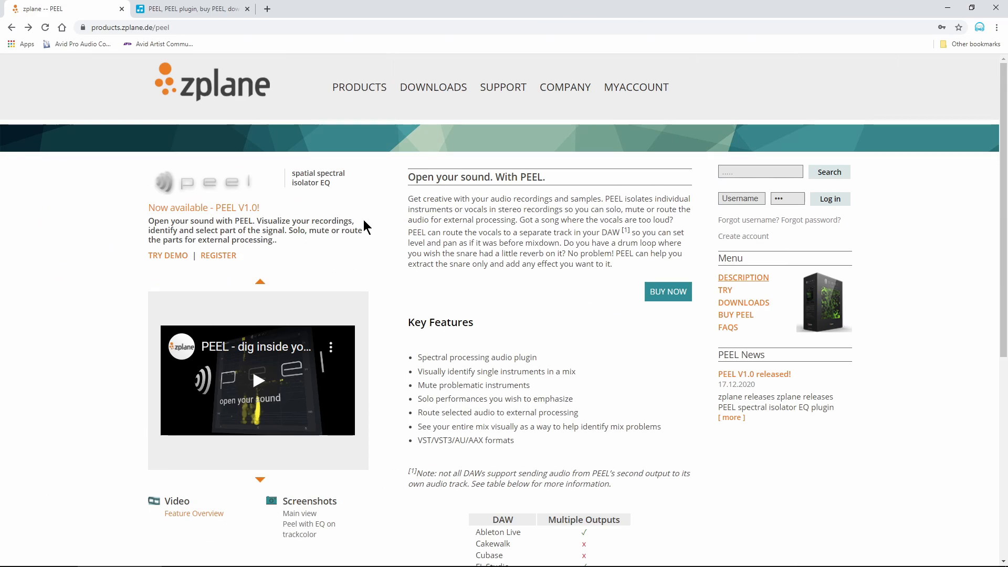
# - Check the Studio One row in the multiple-outputs table on zplane's PEEL product page, and switch back to Studio One
pyautogui.scroll(-3, 363, 220)
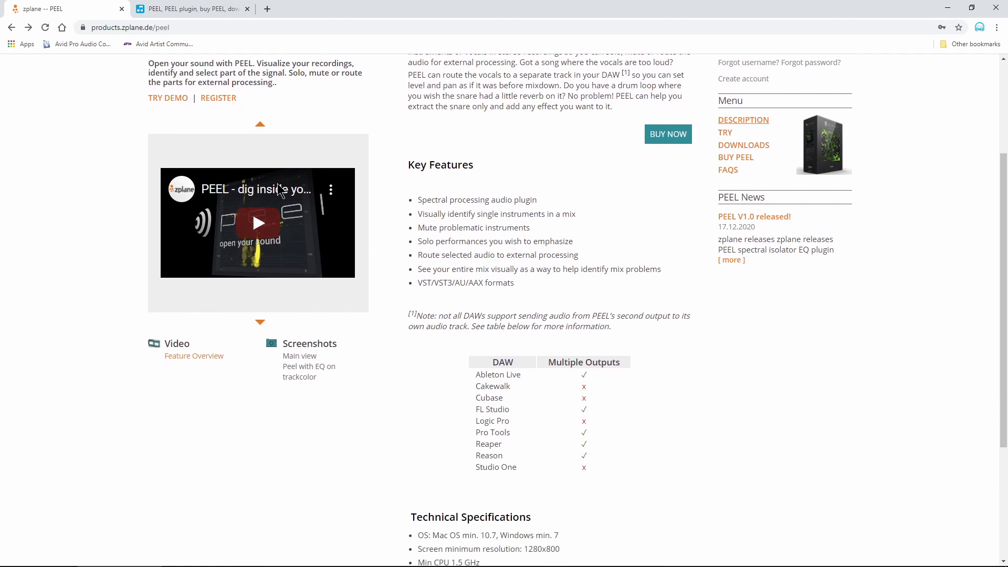
pyautogui.scroll(-3, 492, 213)
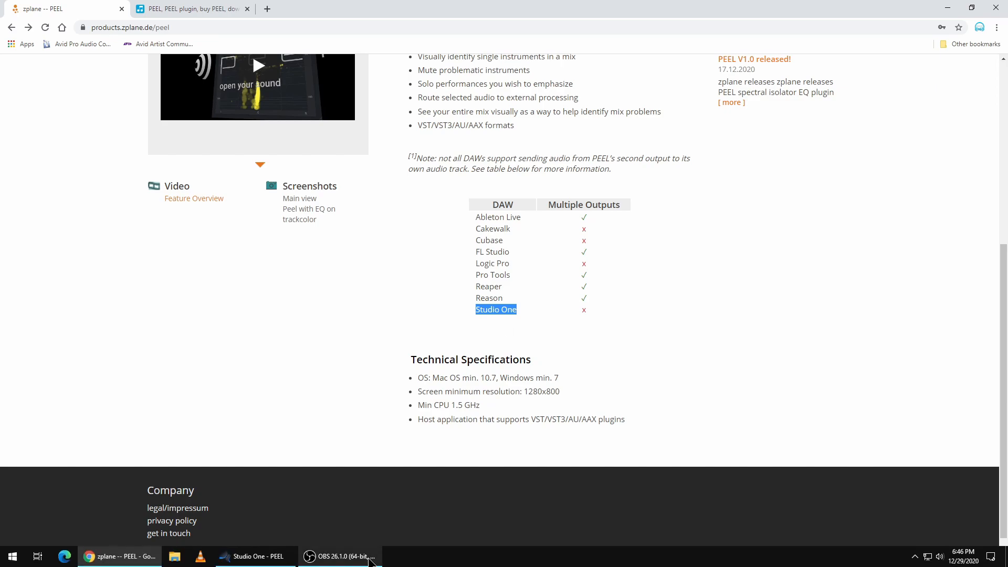
pyautogui.click(252, 557)
pyautogui.scroll(3, 374, 222)
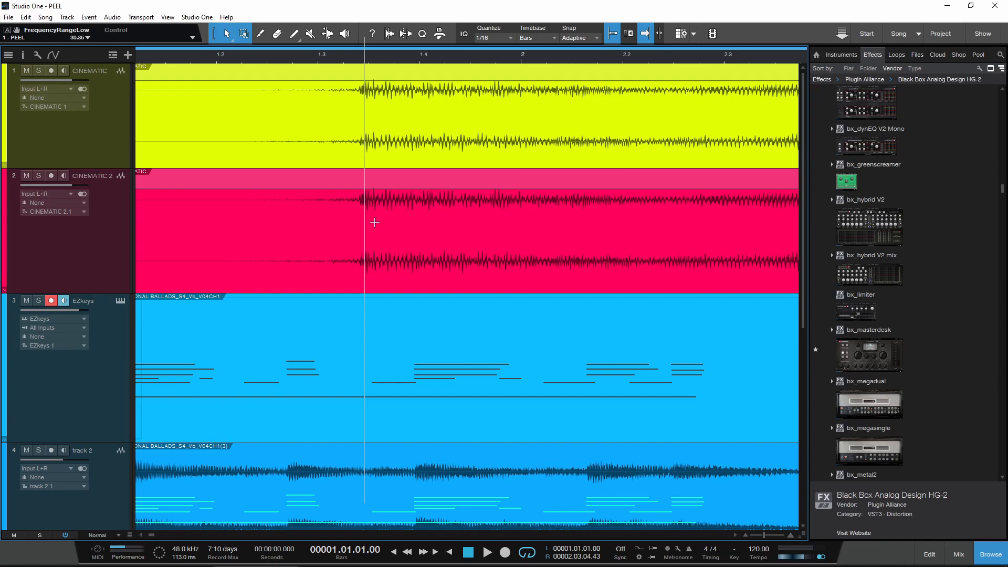
pyautogui.scroll(-7, 374, 222)
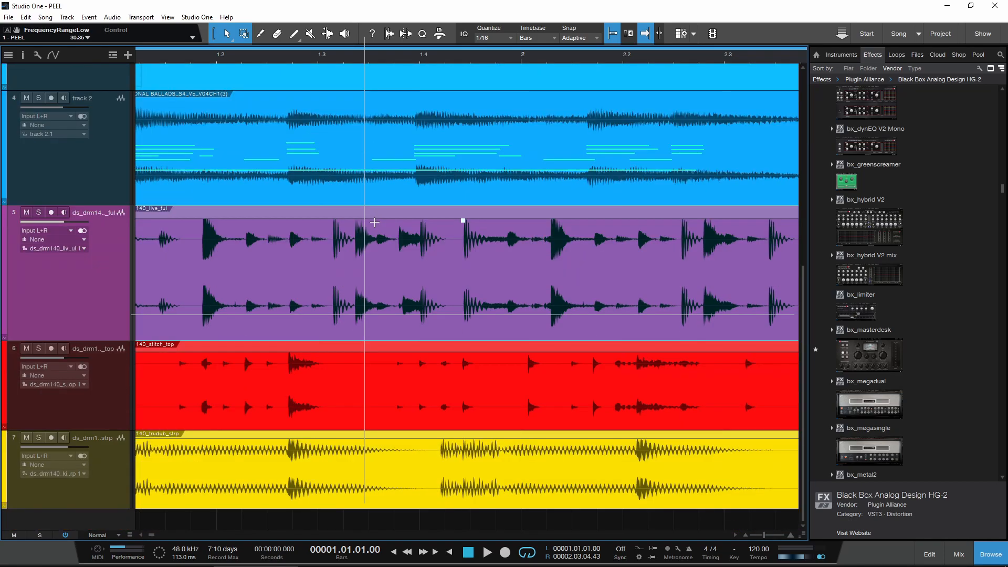
pyautogui.scroll(7, 375, 223)
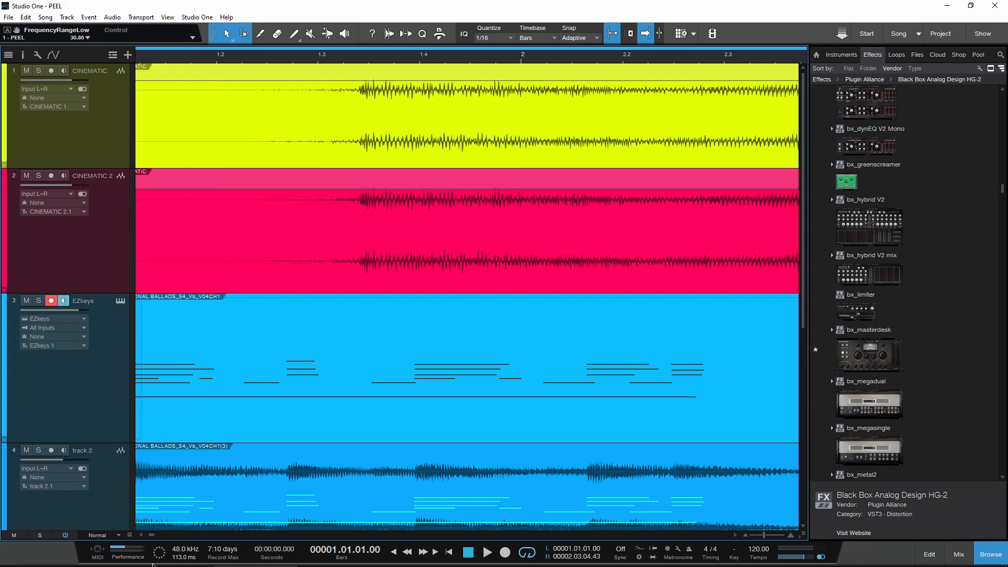
# - Switch to the browser, review the zplane and Plugin Boutique product pages for PEEL, and return to Studio One
pyautogui.click(152, 560)
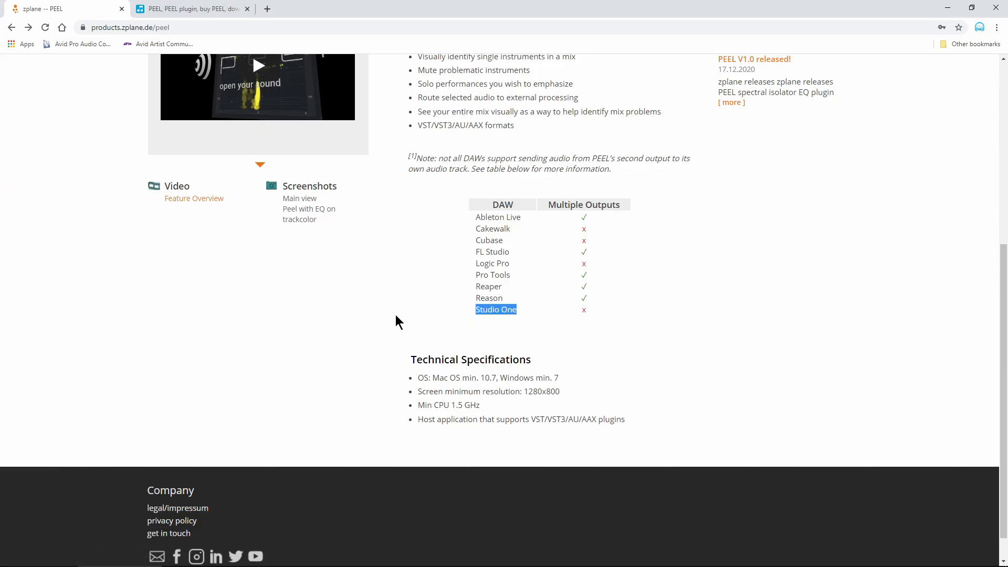
pyautogui.scroll(6, 394, 330)
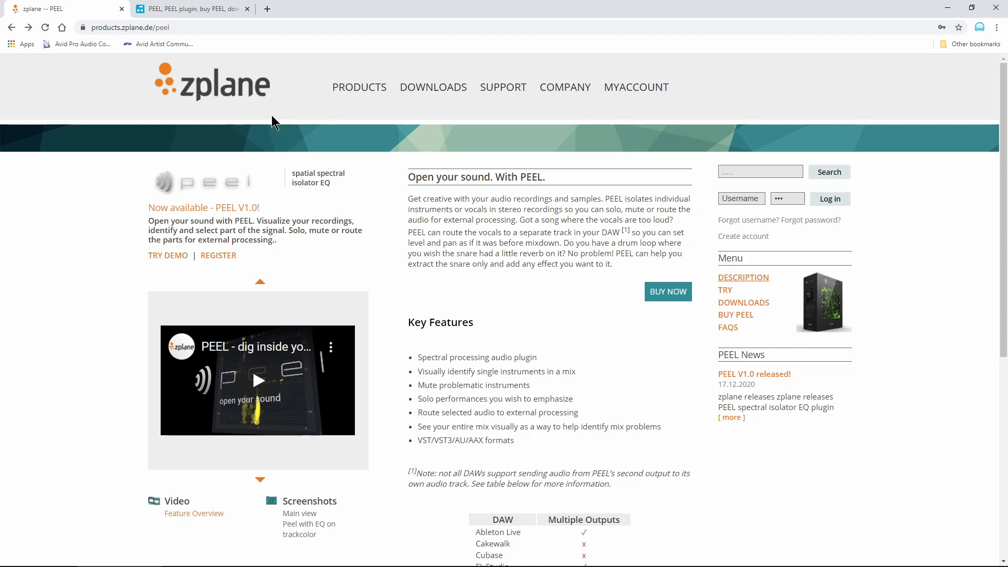
pyautogui.click(206, 9)
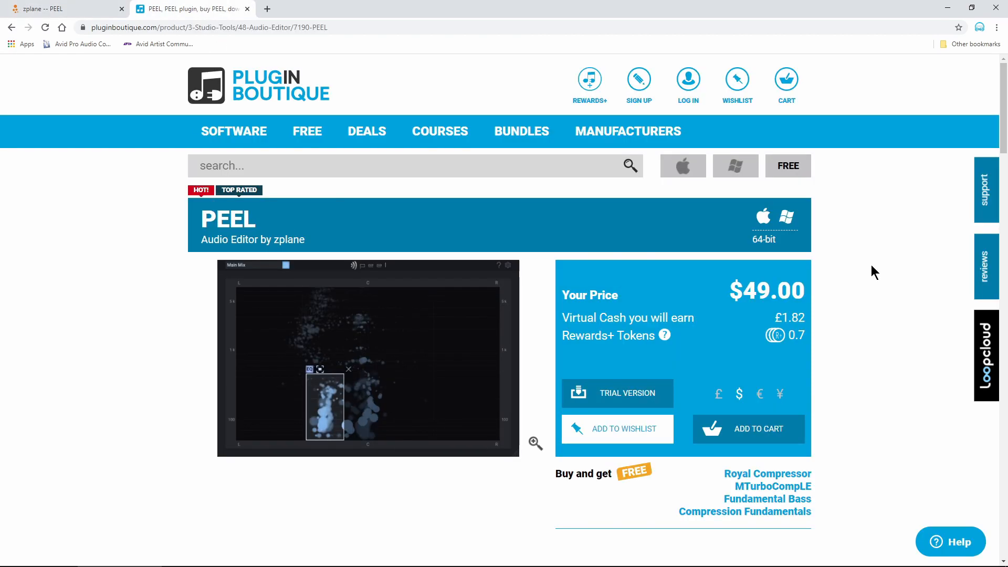
pyautogui.scroll(-15, 871, 265)
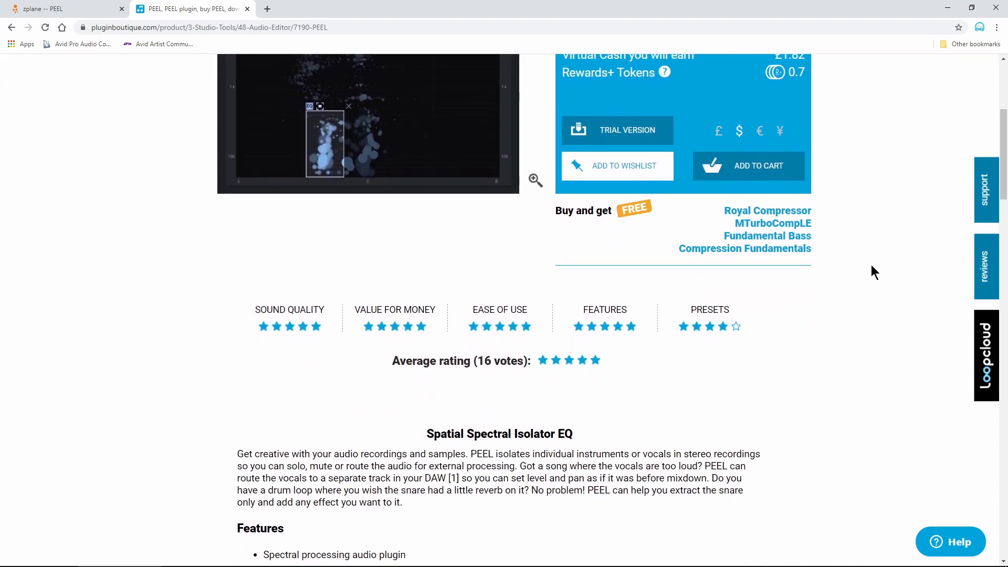
pyautogui.scroll(15, 872, 266)
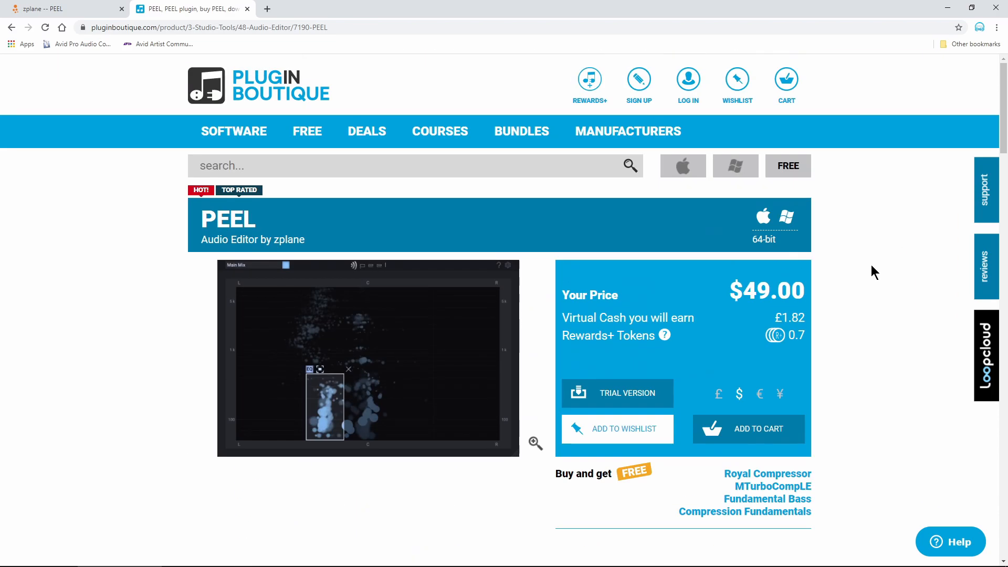
pyautogui.click(79, 8)
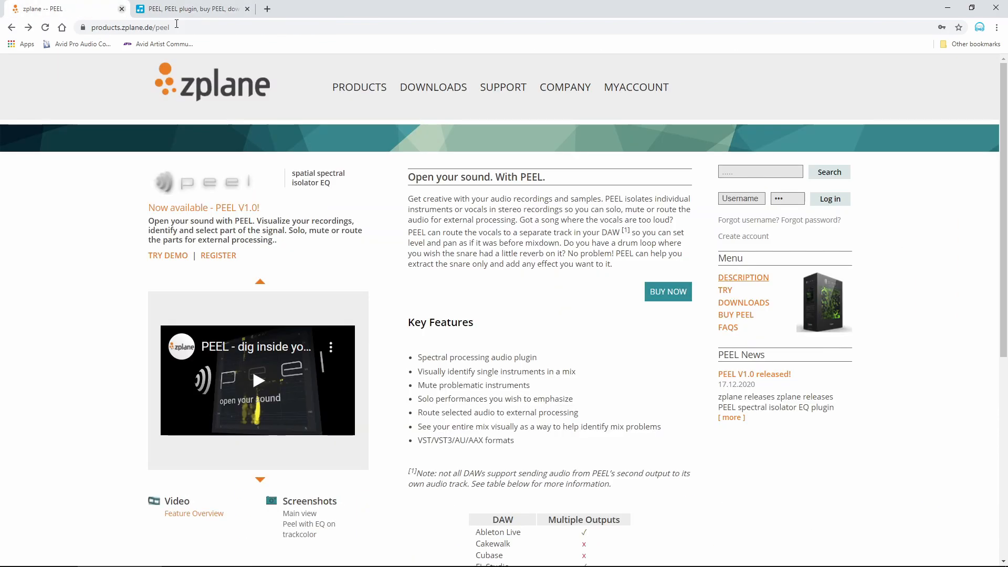
pyautogui.click(947, 8)
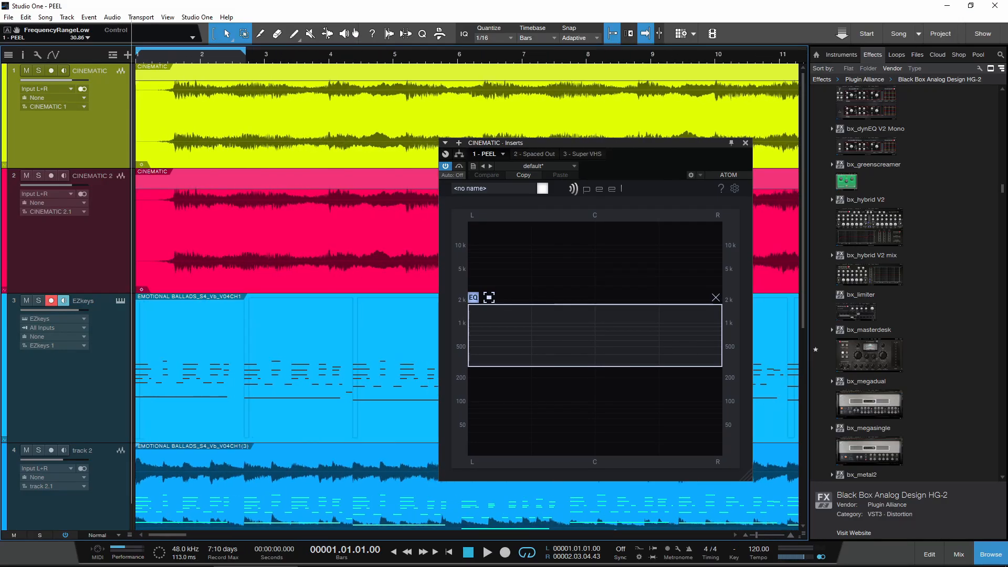
# - Play the song and set the display colour of Peel on the CINEMATIC track to blue
pyautogui.press('space')
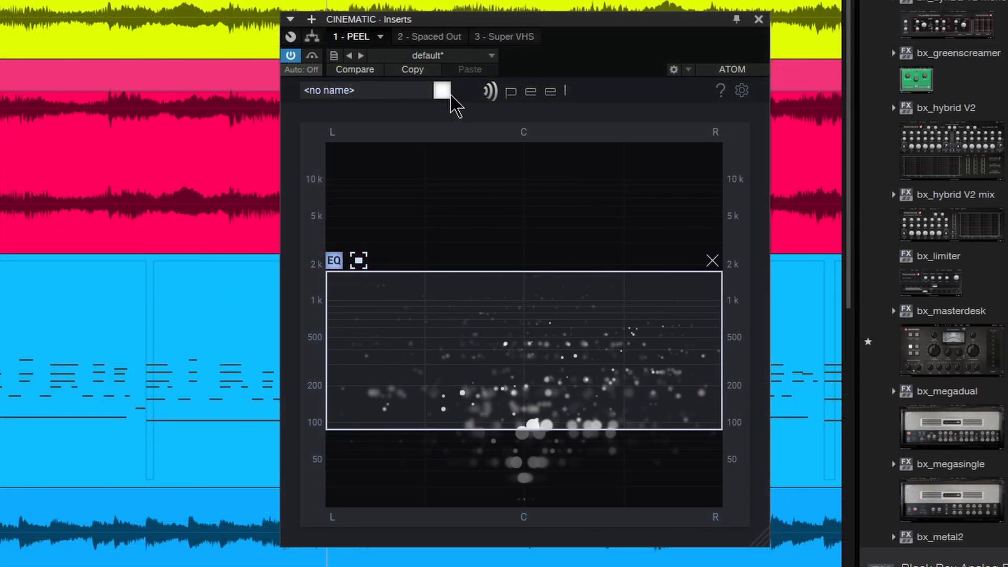
pyautogui.click(542, 188)
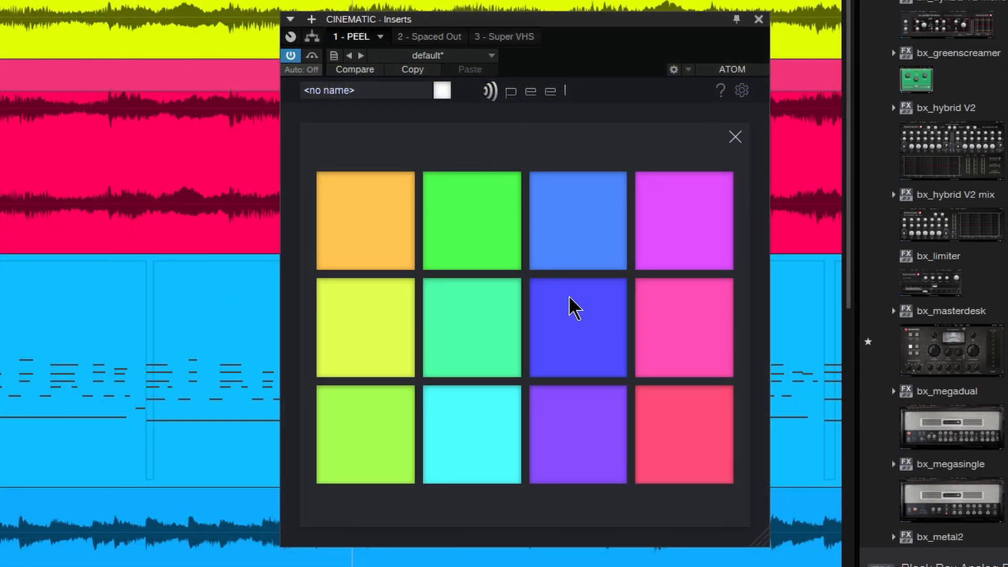
pyautogui.click(443, 92)
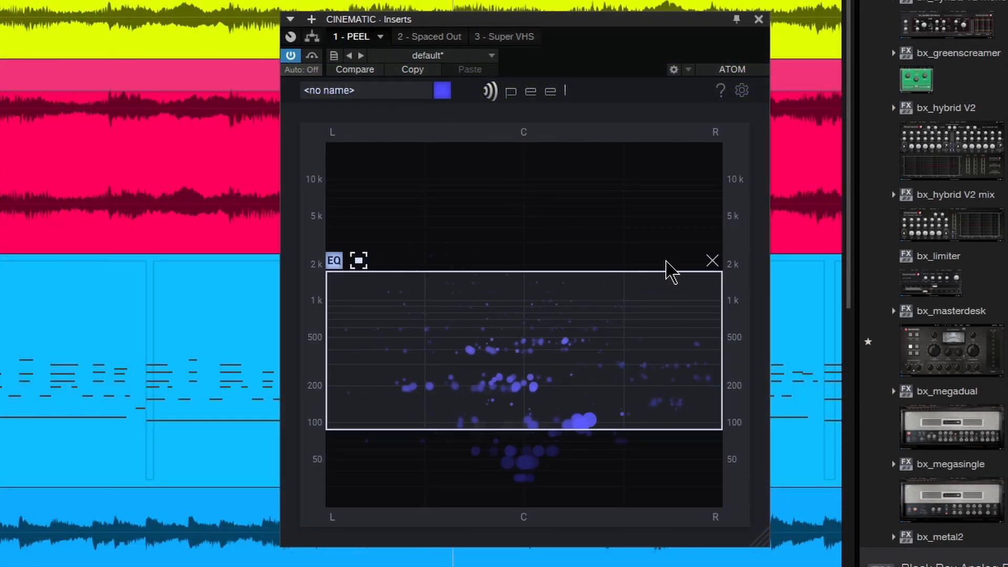
# - Delete the existing Peel box on the CINEMATIC track and draw a new selection in the display
pyautogui.click(710, 262)
pyautogui.moveTo(407, 284)
pyautogui.mouseDown()
pyautogui.moveTo(442, 370)
pyautogui.moveTo(529, 382)
pyautogui.moveTo(637, 419)
pyautogui.moveTo(603, 281)
pyautogui.mouseUp()
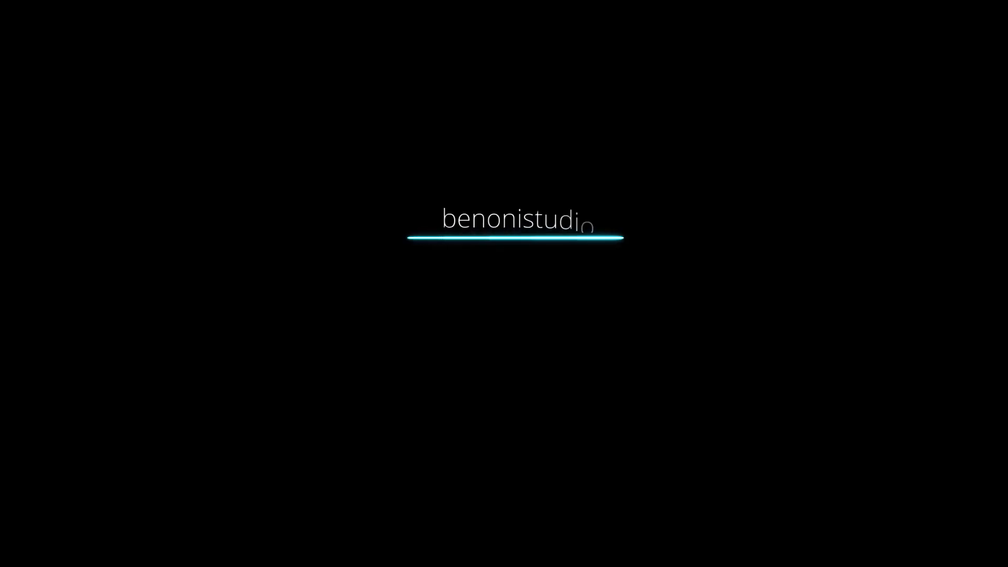